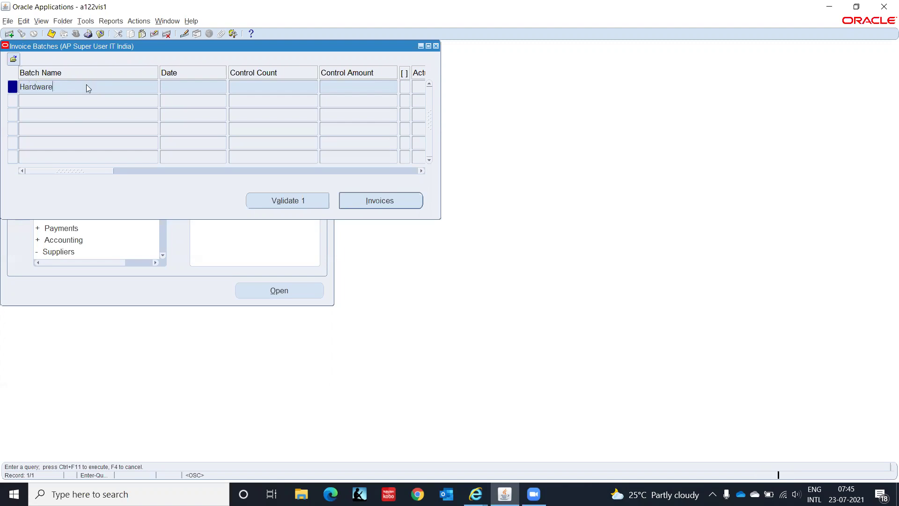
Step: Open the Hardware batch's invoices and start a new Standard invoice for trading partner ABC India at its ABC - Chennai site
click(387, 203)
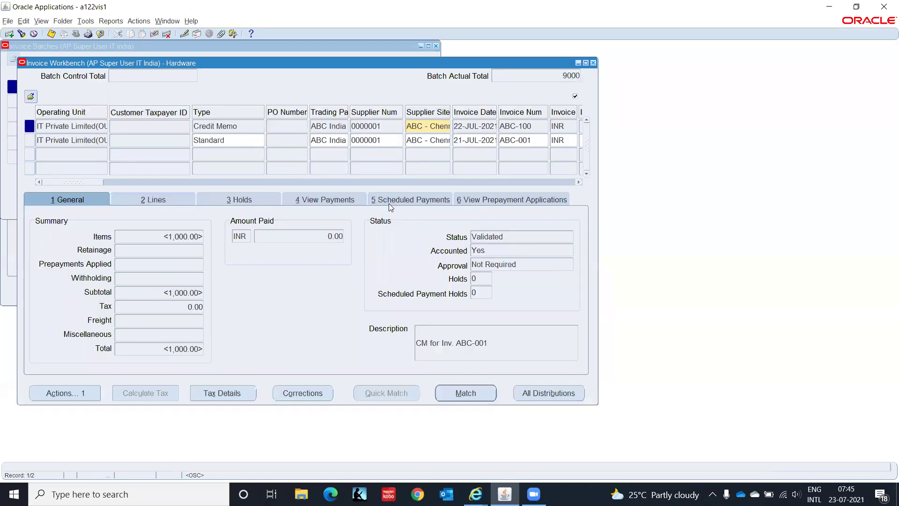
click(209, 153)
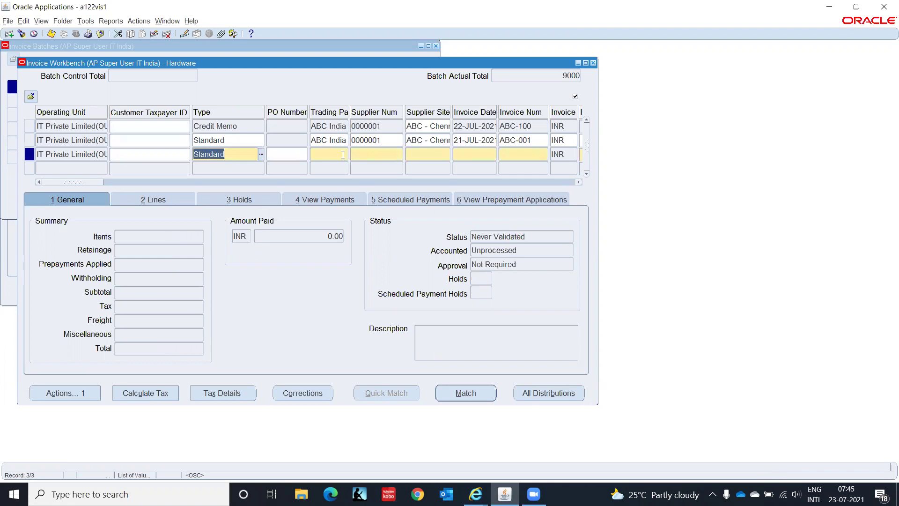
click(341, 154)
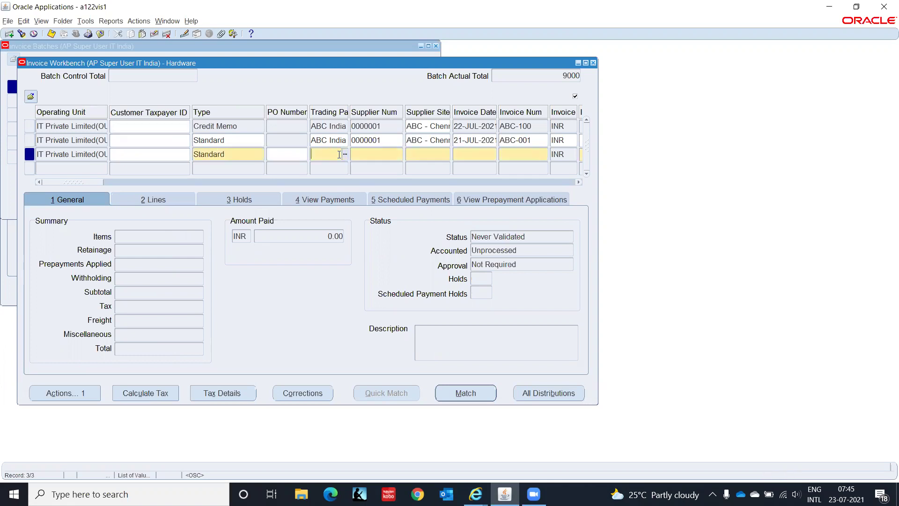
text(ABC India)
key(Tab)
key(Tab)
key(Tab)
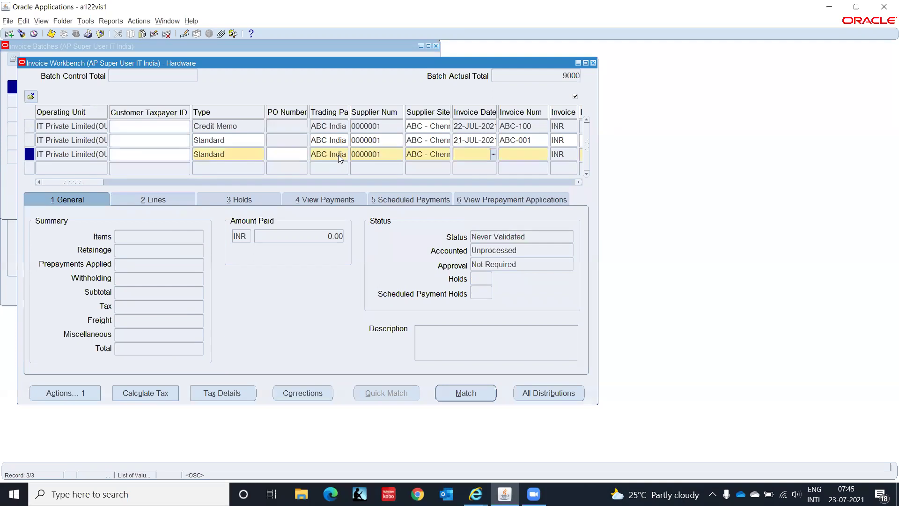
Step: Copy the invoice date 21-JUL-2021 from the row above, then enter invoice number ABC-002 and amount 10,000
key(shift+F5)
key(Tab)
text(ABC-002)
key(Tab)
key(Tab)
text(10,000)
key(Tab)
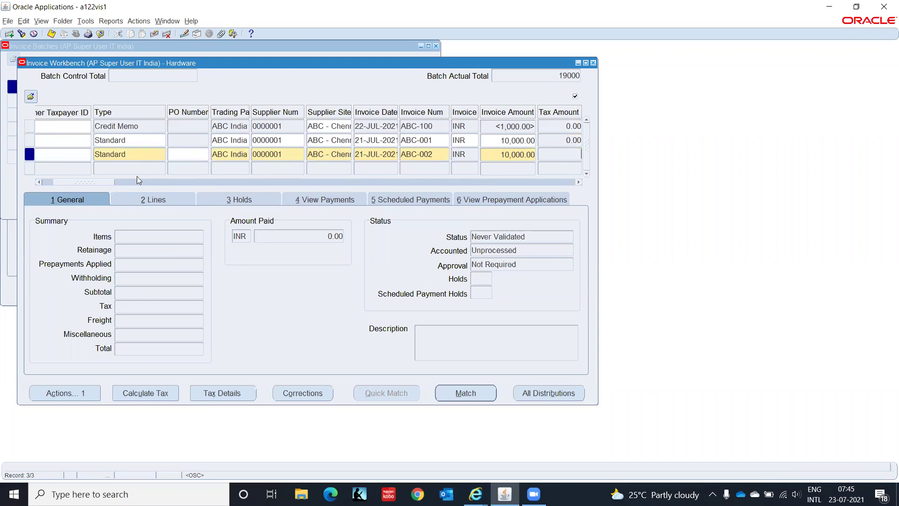
Step: Fill the new invoice's description with Hardware Purchase, copied from the row above
drag(107, 183, 223, 193)
click(246, 153)
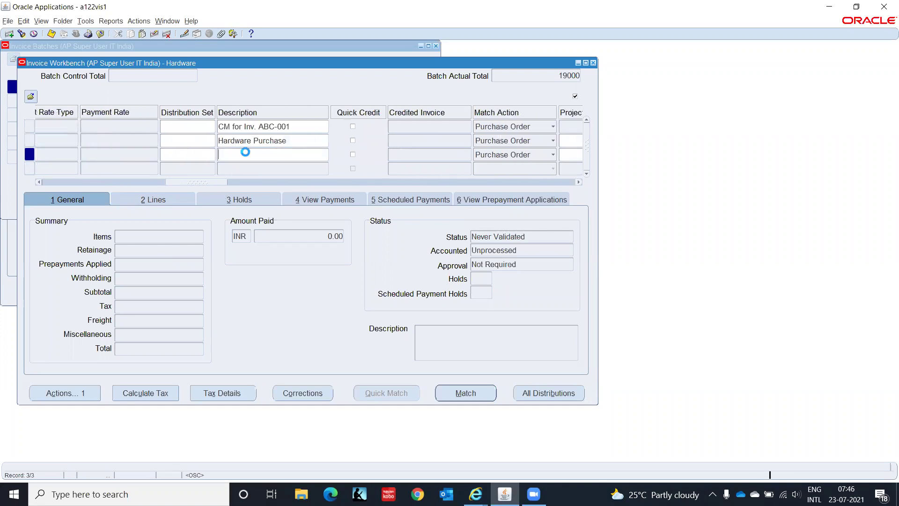
key(shift+F5)
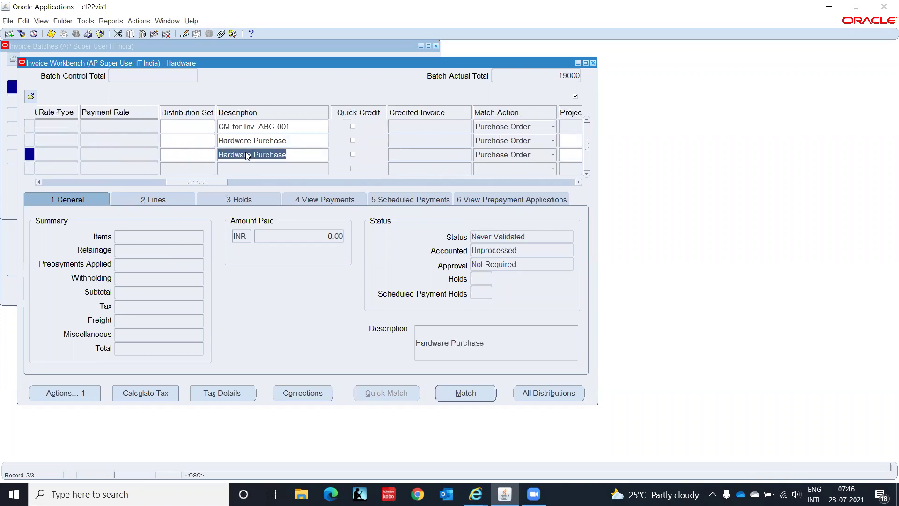
Step: Set the payment method of invoice ABC-002 to CHECK
drag(214, 189, 345, 191)
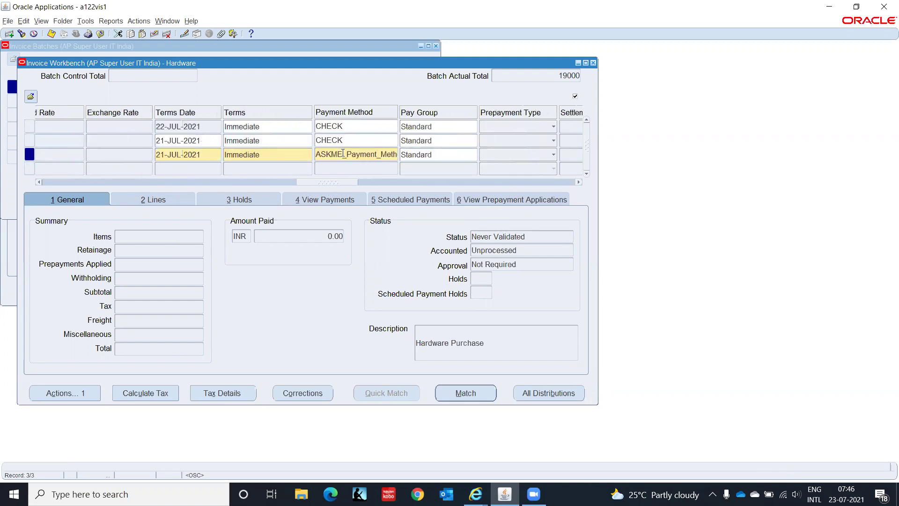
click(342, 154)
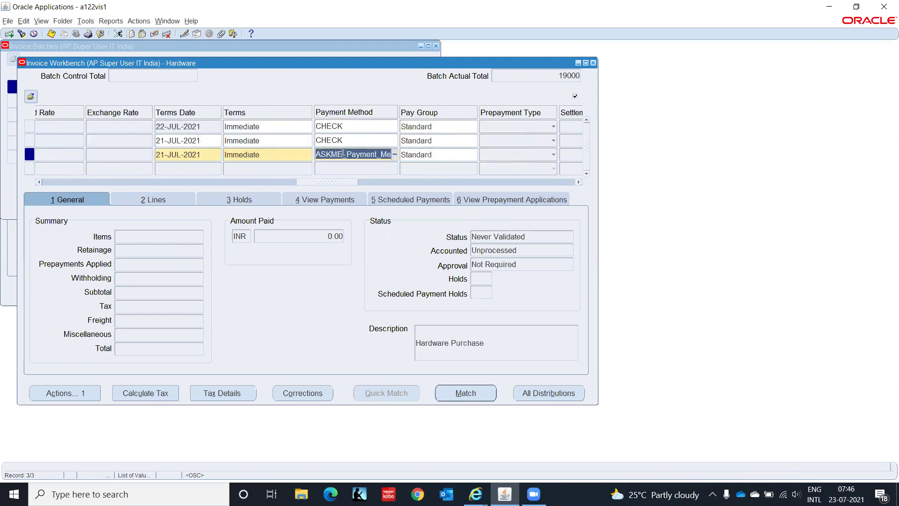
text(CHECK)
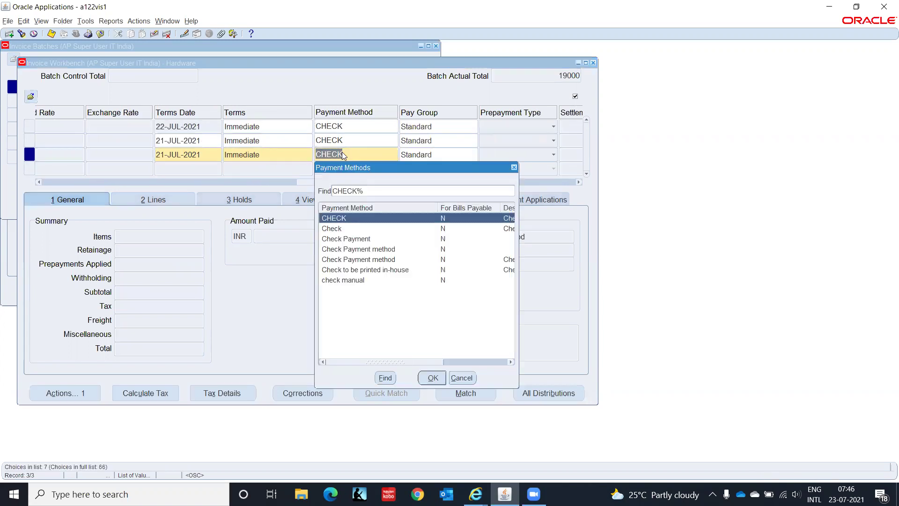
key(Return)
key(Tab)
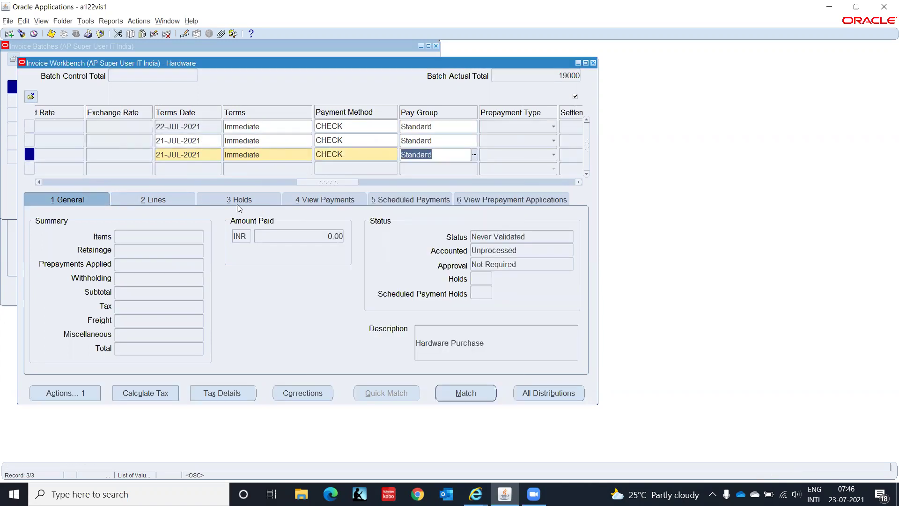
Step: Enter x in the invoice's required XXX descriptive field and accept the Additional information for India with a blank context value
drag(309, 188, 543, 185)
click(565, 154)
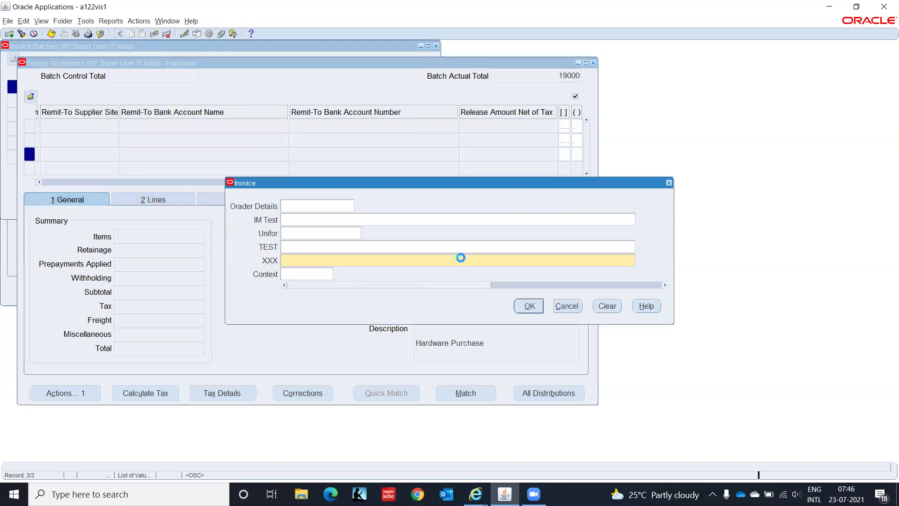
text(x)
click(528, 306)
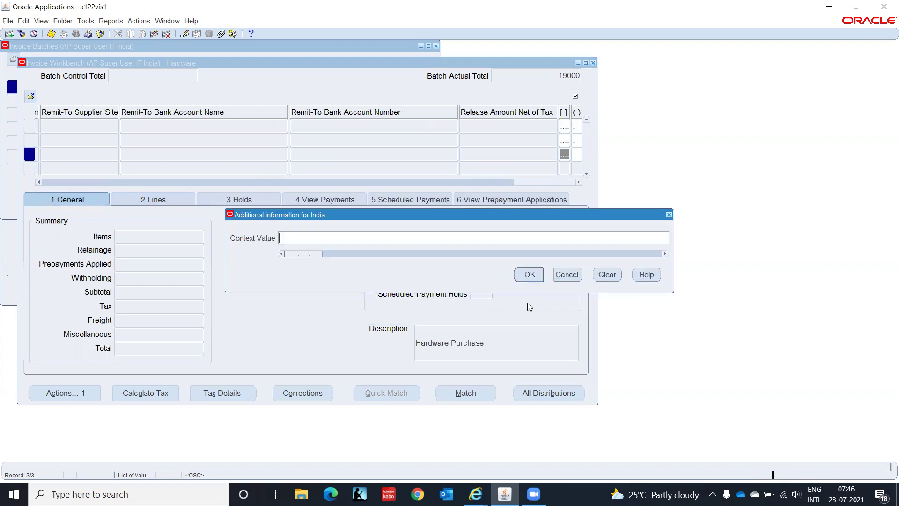
click(529, 276)
click(530, 275)
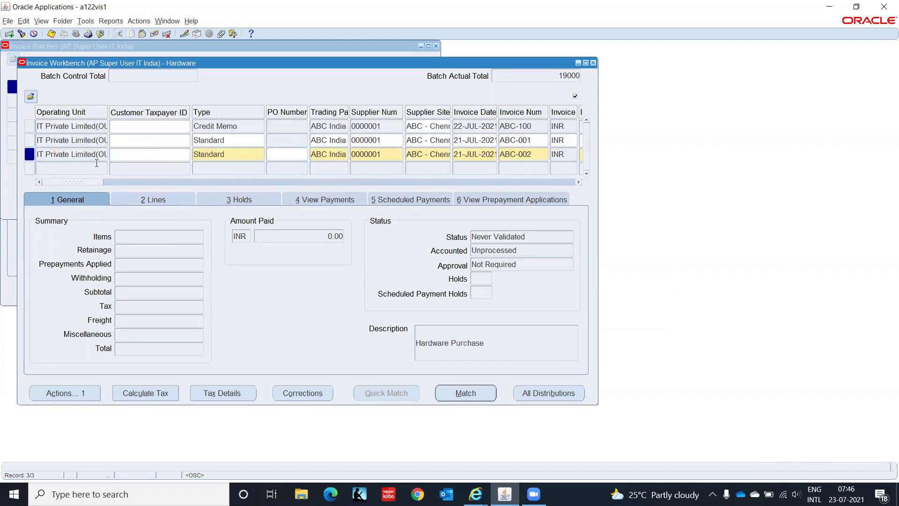
Step: Try to open the lines of invoice ABC-002
click(142, 201)
click(543, 271)
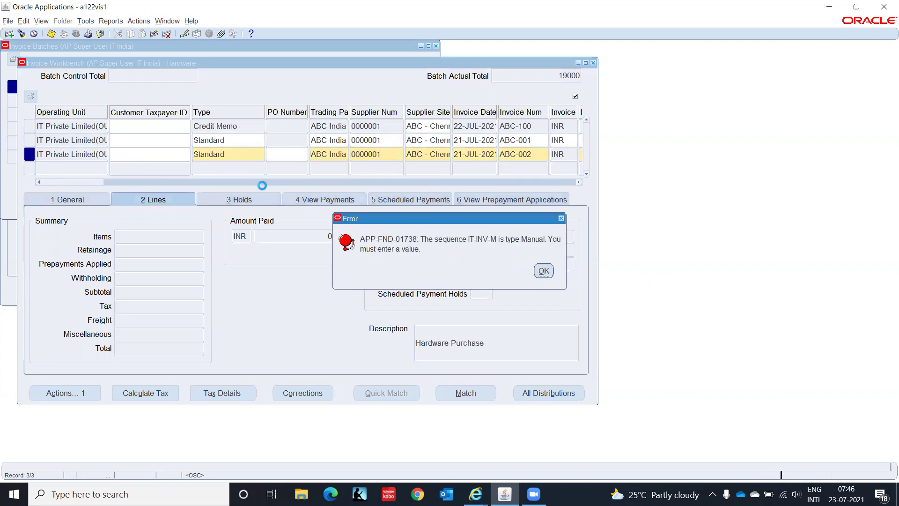
click(535, 272)
Step: Show the Voucher Number field in the invoice table and enter voucher number 3 for invoice ABC-002
click(234, 152)
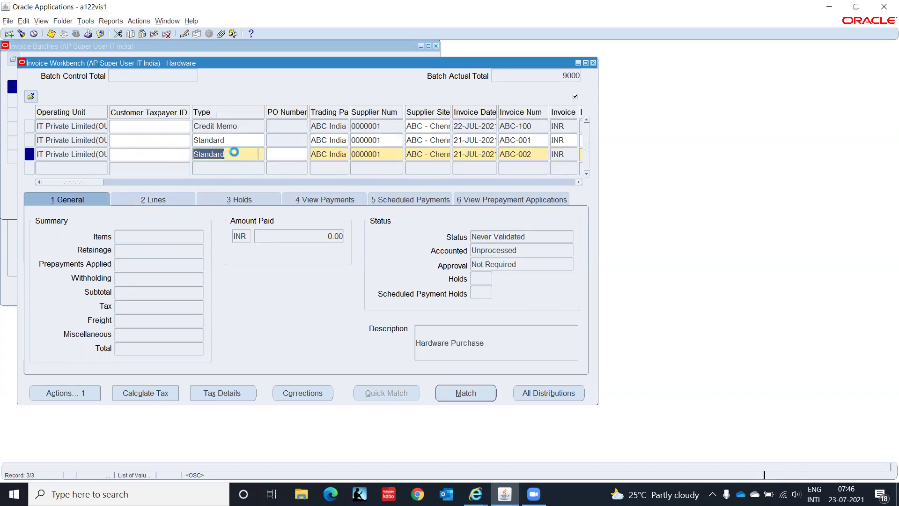
right_click(233, 152)
mouse_move(272, 196)
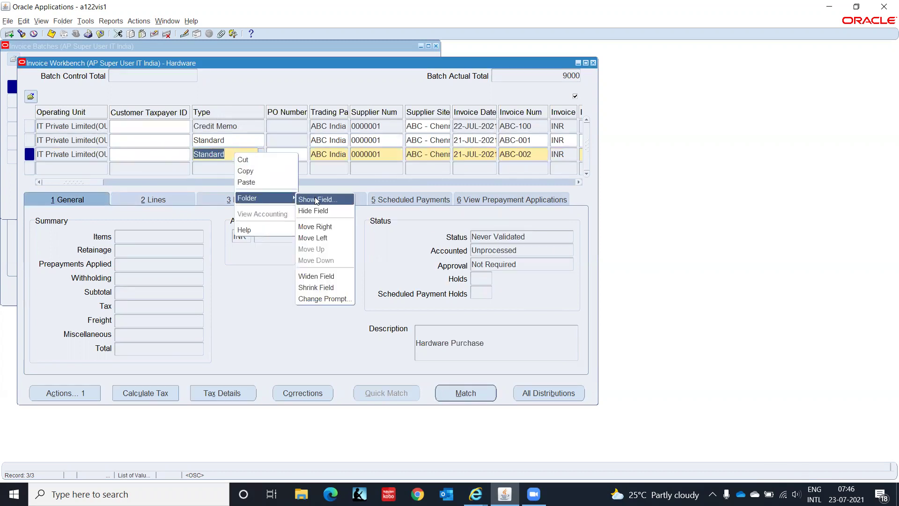
click(315, 197)
text(voucher Number)
key(Return)
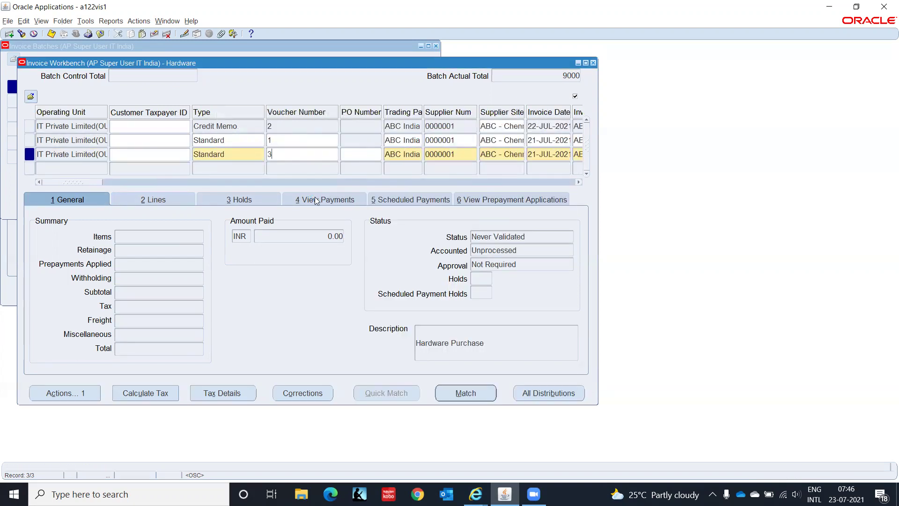
Step: Open the lines of invoice ABC-002 and enter an amount of 10,000 for Item line 1
click(167, 201)
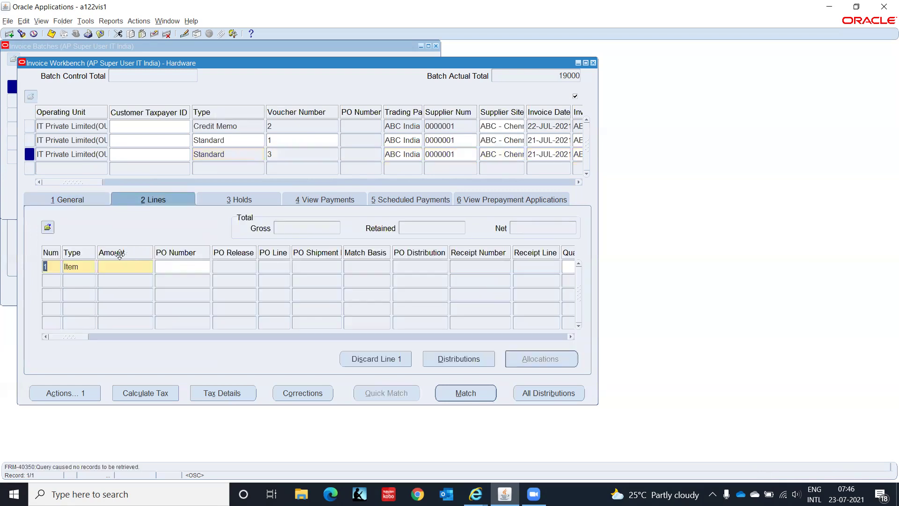
click(109, 267)
text(1)
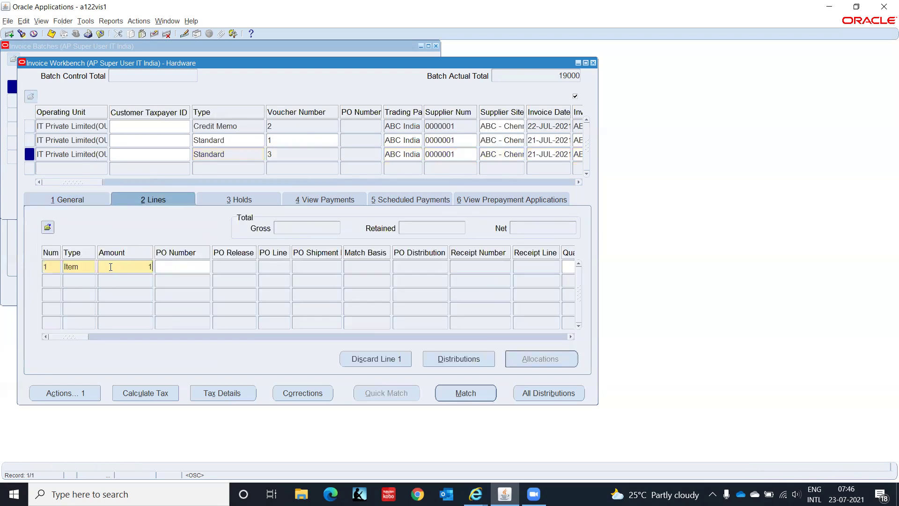
text(0,000)
key(Tab)
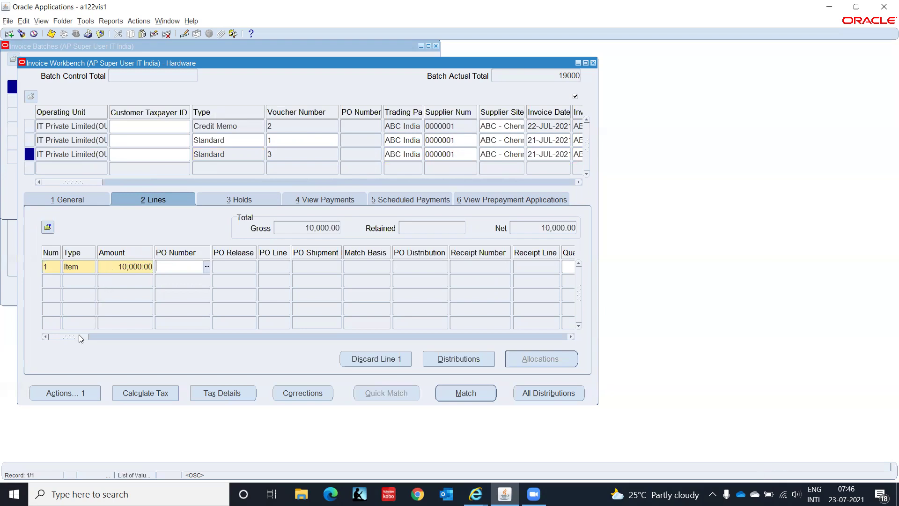
Step: Examine the invoice line's withholding tax fields and its distributions, then close the distributions
drag(79, 334, 422, 362)
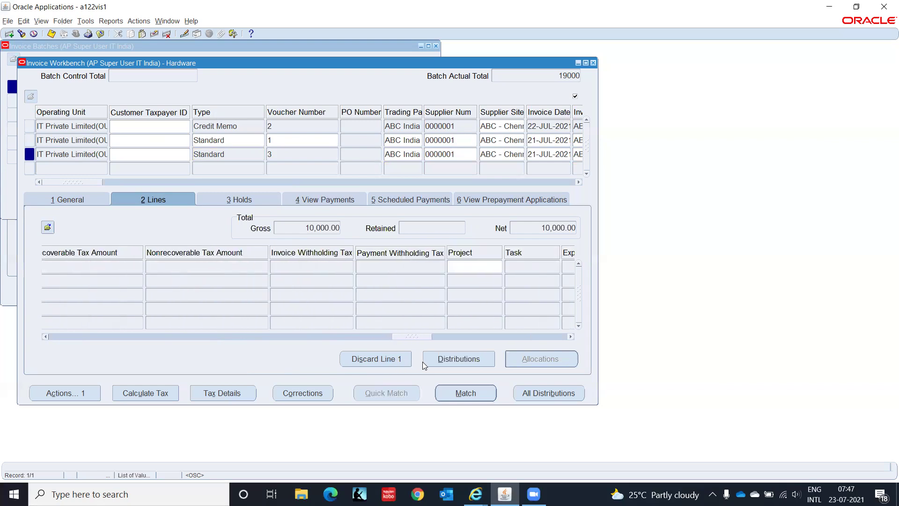
click(332, 265)
drag(421, 336, 41, 334)
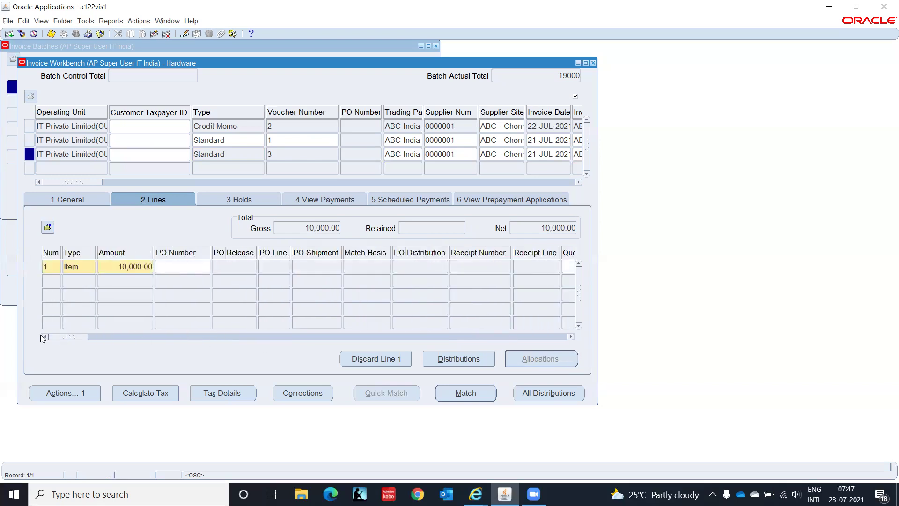
click(474, 359)
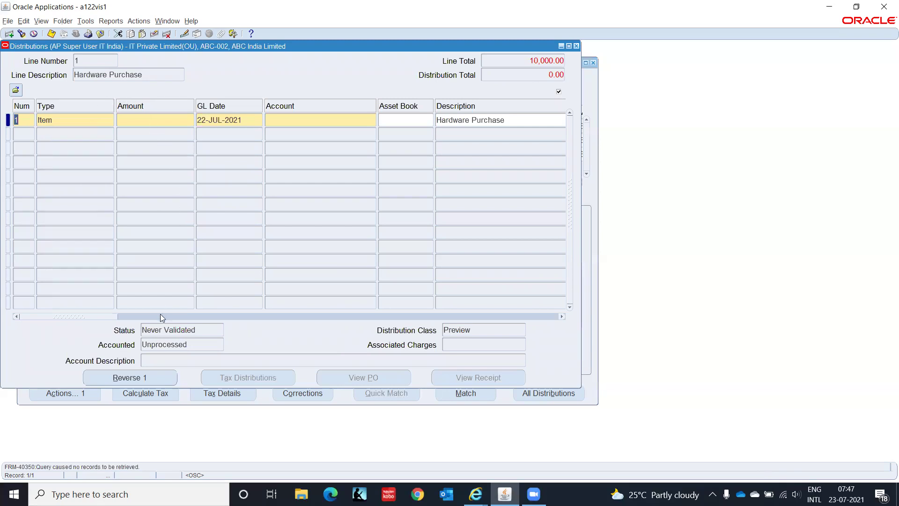
drag(105, 319, 70, 346)
click(576, 46)
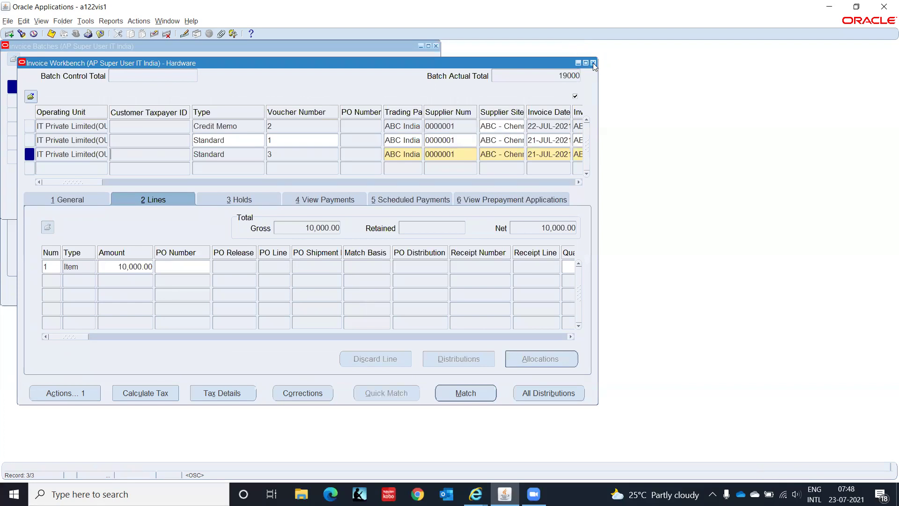
Step: Close the Invoice Workbench and Invoice Batches windows and collapse the whole navigator function list
click(593, 63)
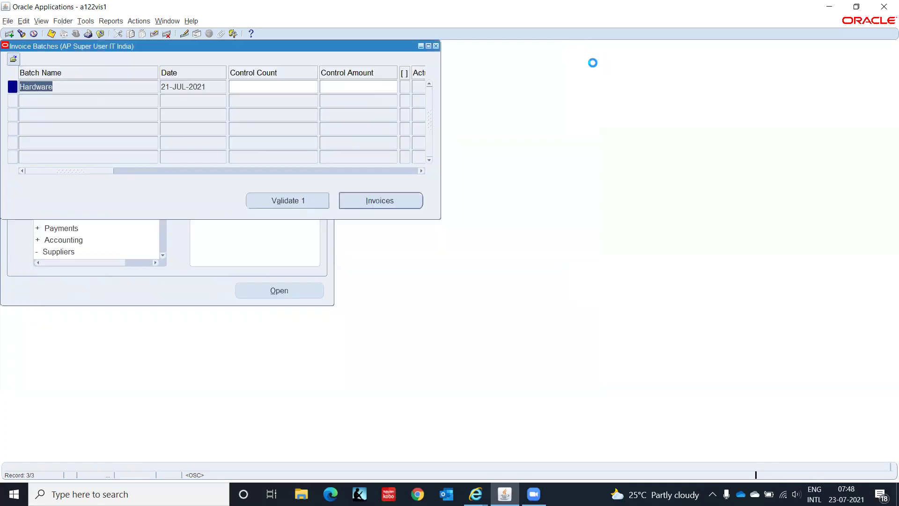
click(437, 46)
click(23, 212)
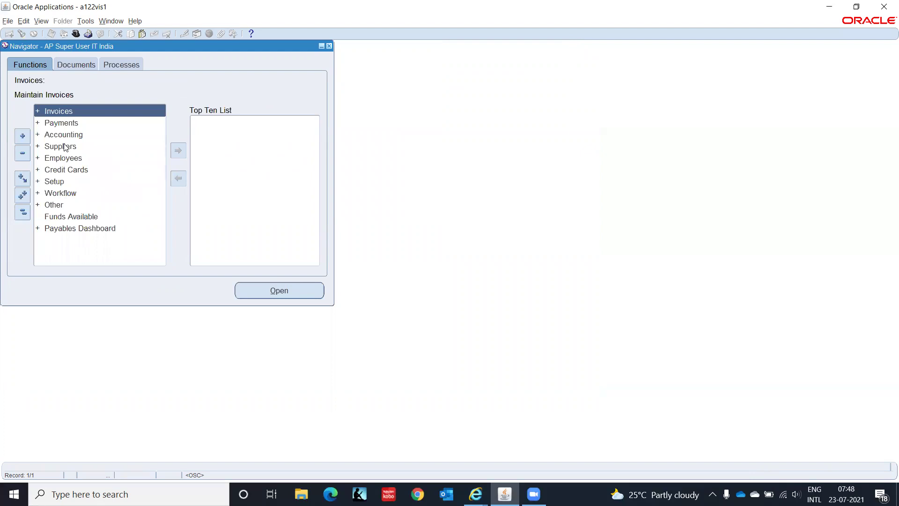
Step: Expand the Suppliers functions in the navigator and switch to the Suppliers page in Internet Explorer
click(65, 146)
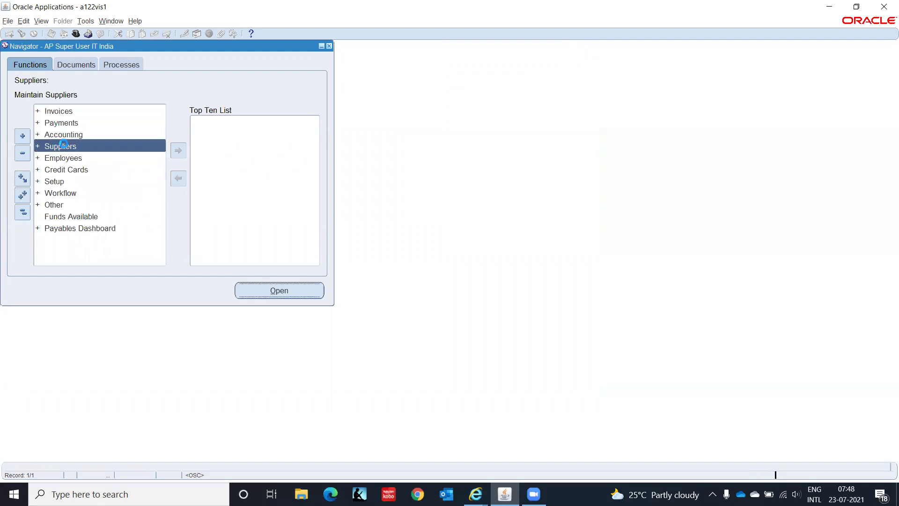
double_click(65, 147)
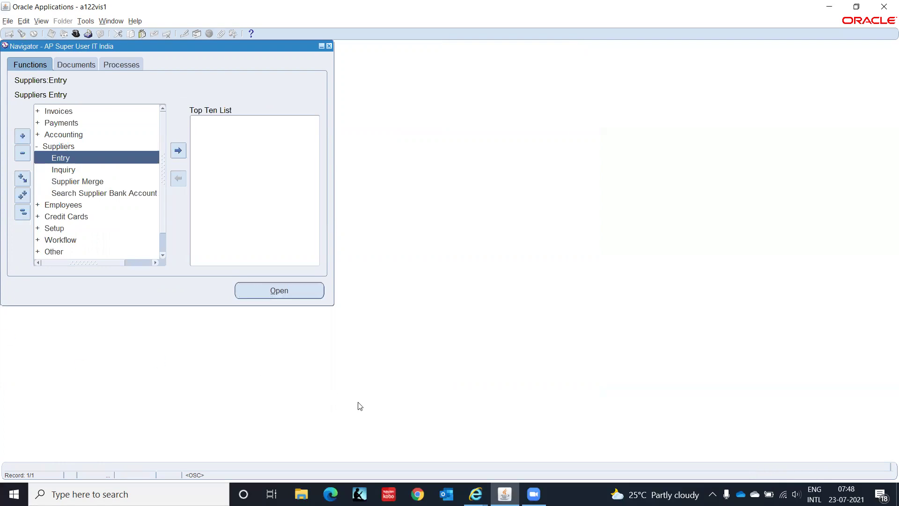
mouse_move(475, 494)
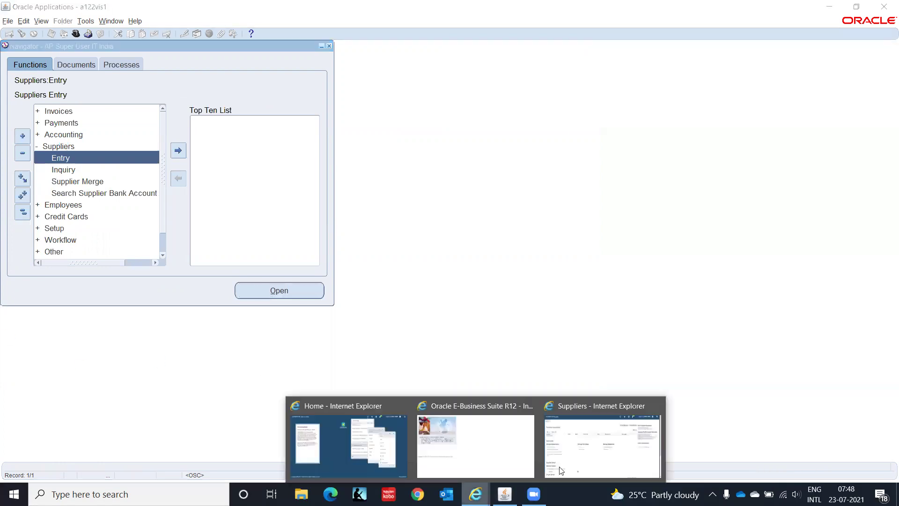
click(599, 436)
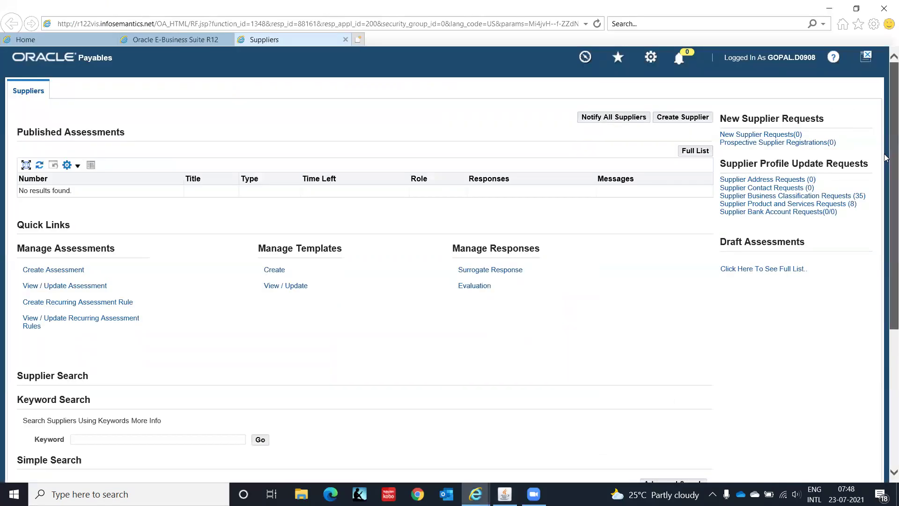
Step: Search for supplier ABC India Limited by name and open its Quick Update page
scroll(885, 154, down, 5)
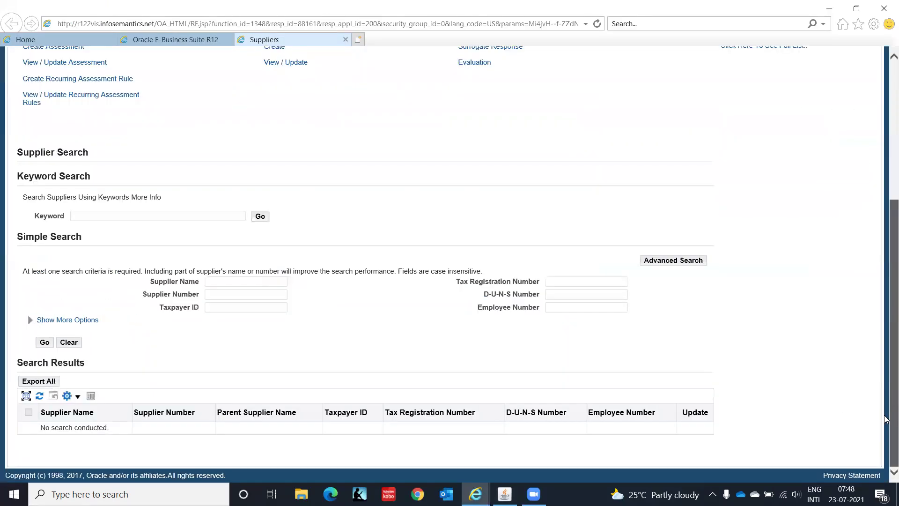
click(239, 280)
text(AB)
text(Indi)
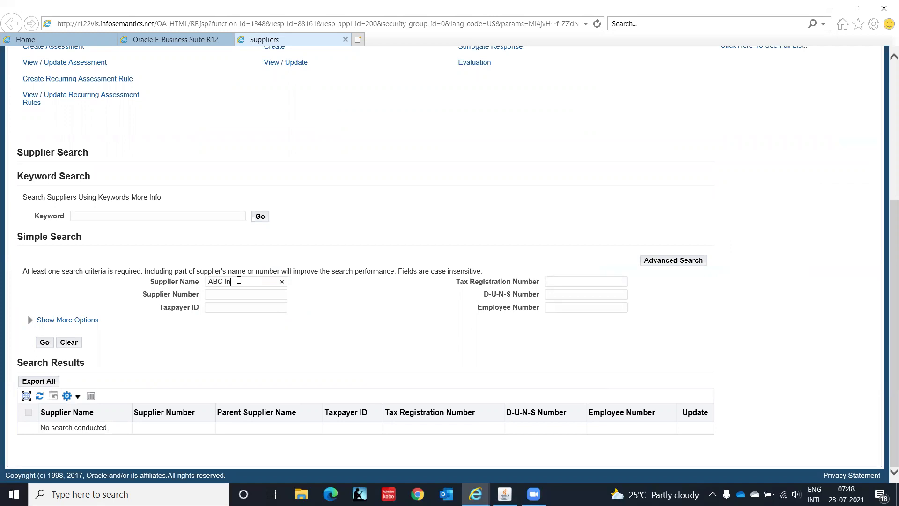
text(a Limited)
click(45, 342)
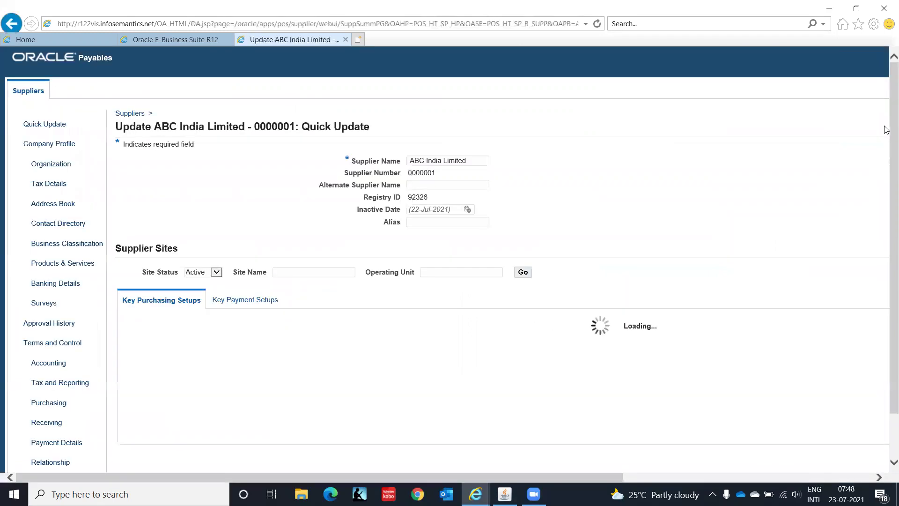
scroll(887, 173, down, 2)
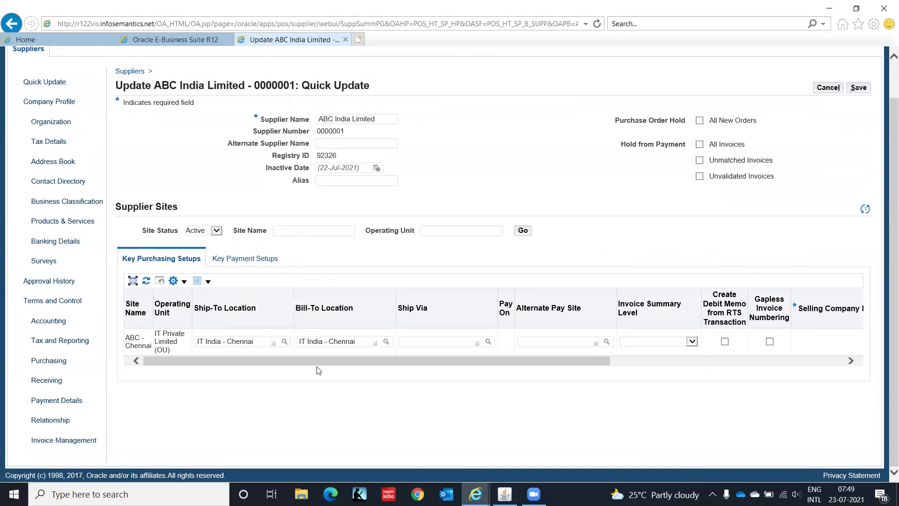
Step: Open the Organization page of supplier ABC India Limited and move on to its Tax Details page
drag(317, 358, 244, 286)
click(51, 122)
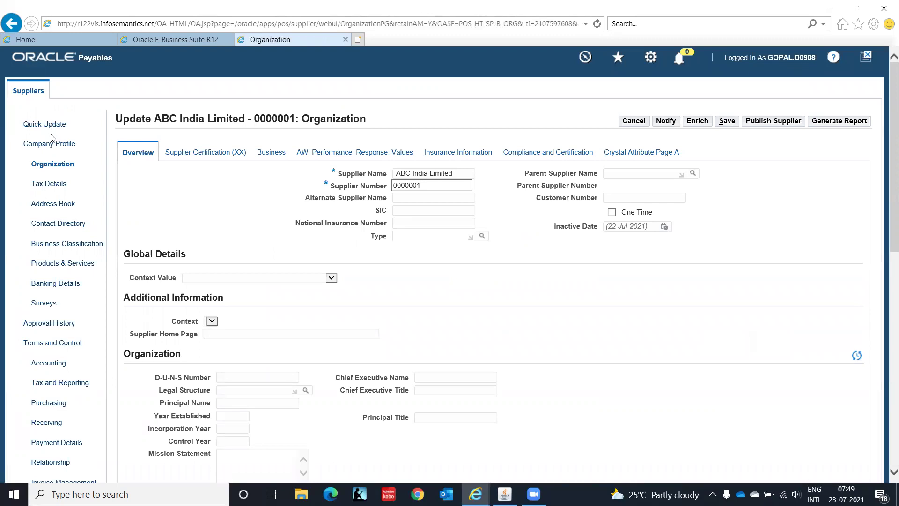
click(49, 184)
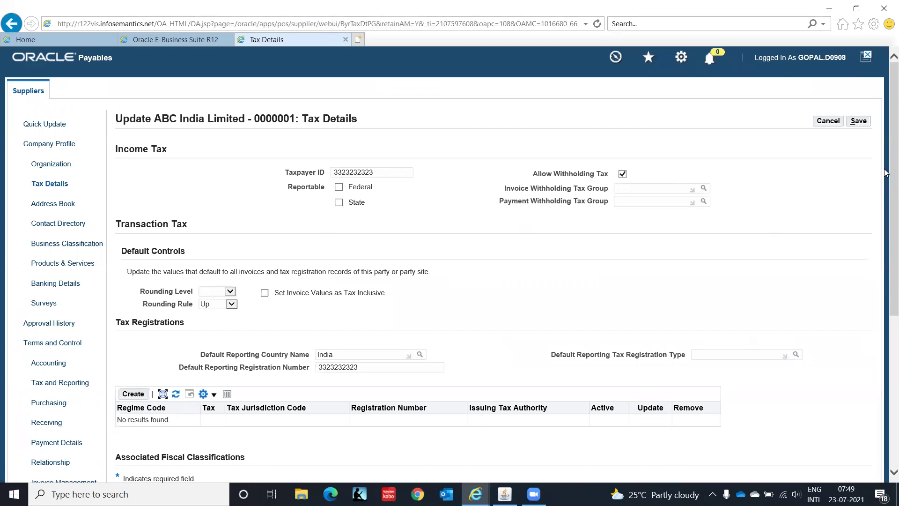
Step: Allow tax withholding for the ABC - Chennai supplier site and save the tax details
drag(885, 177, 886, 350)
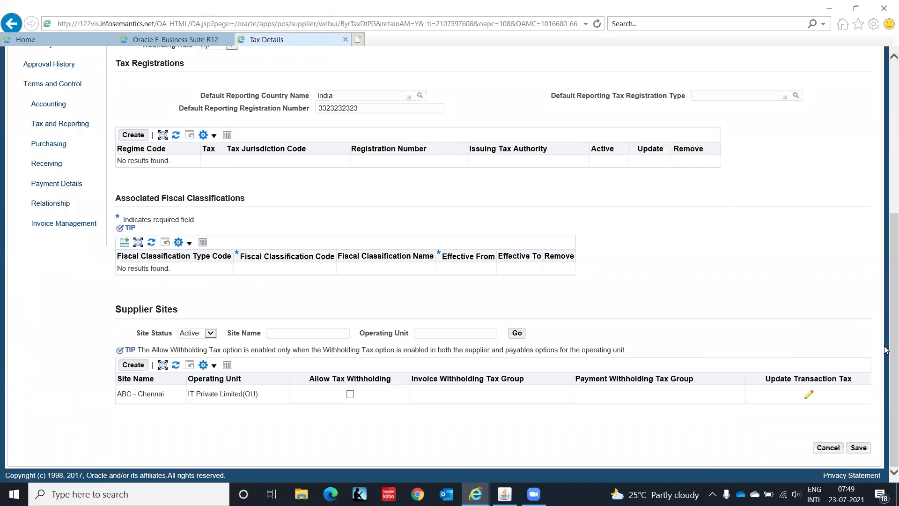
click(176, 368)
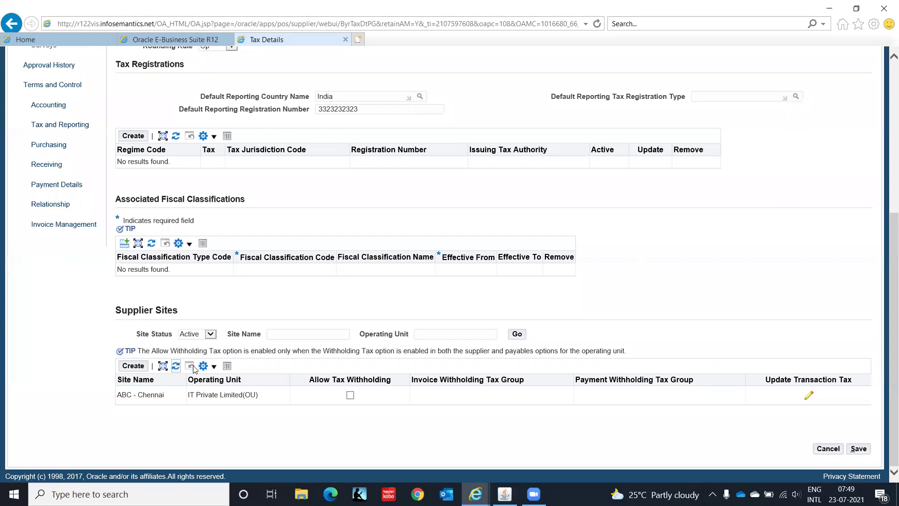
click(213, 369)
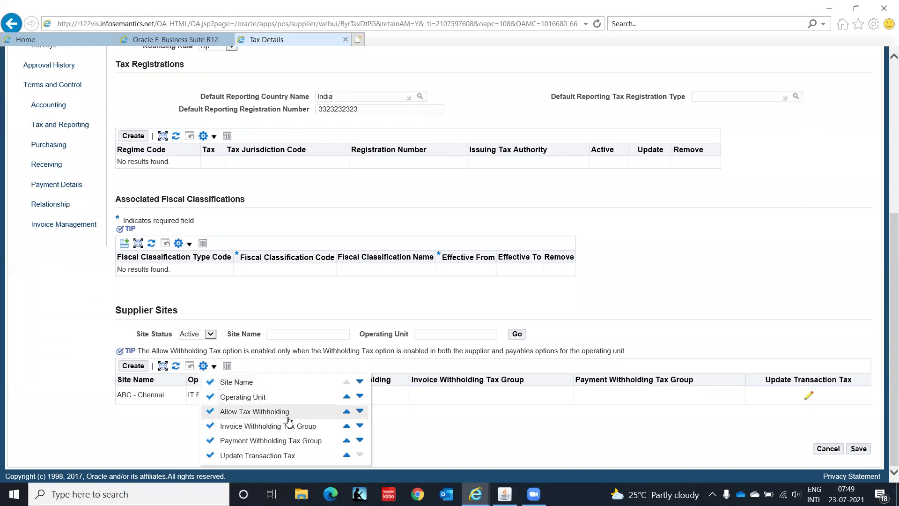
click(463, 424)
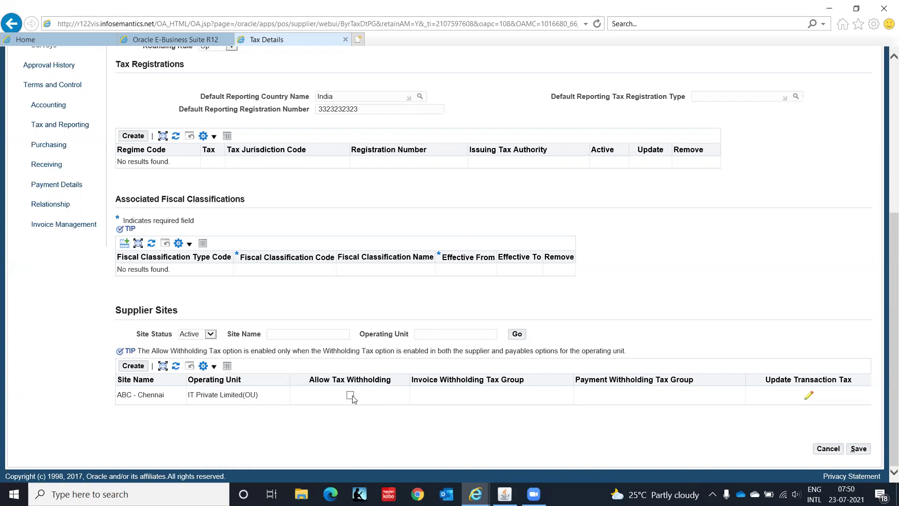
click(352, 395)
click(858, 450)
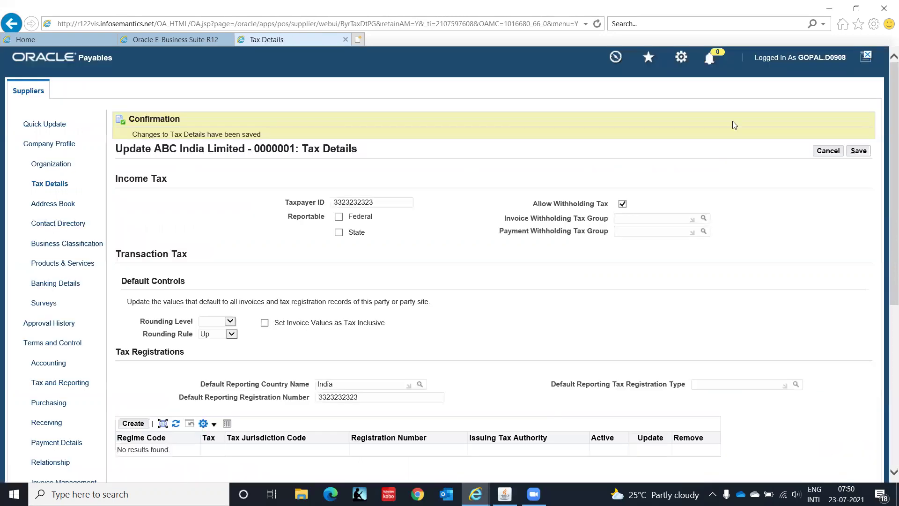
Step: Close the supplier page and query the Hardware batch in the Invoice Batches window of Oracle Applications
click(345, 40)
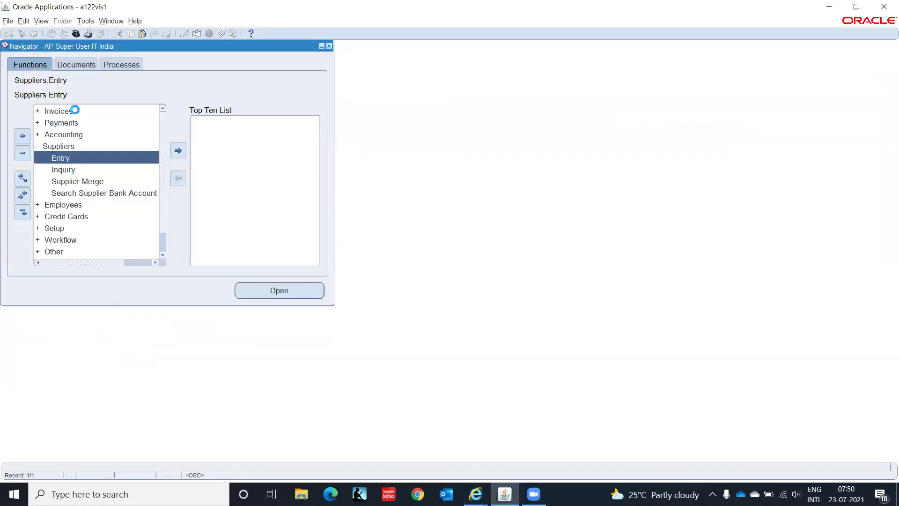
click(74, 111)
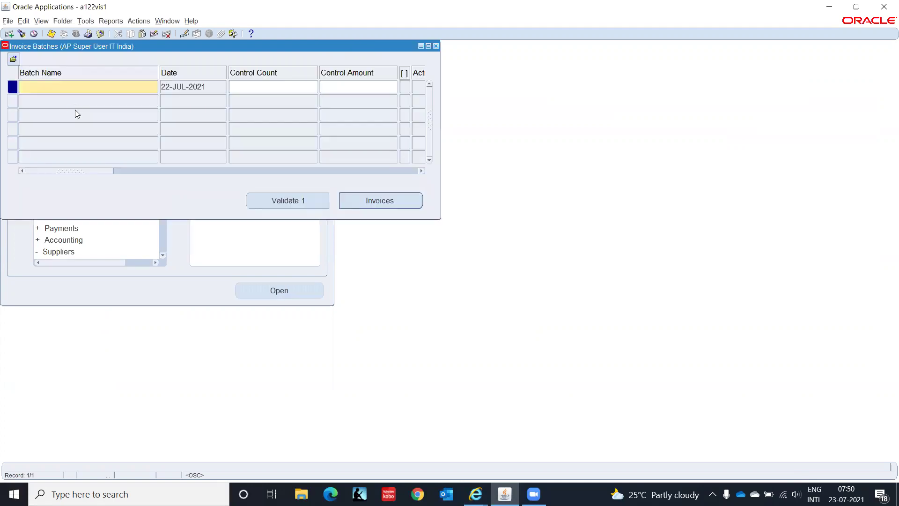
key(F11)
text(Hardware)
key(Tab)
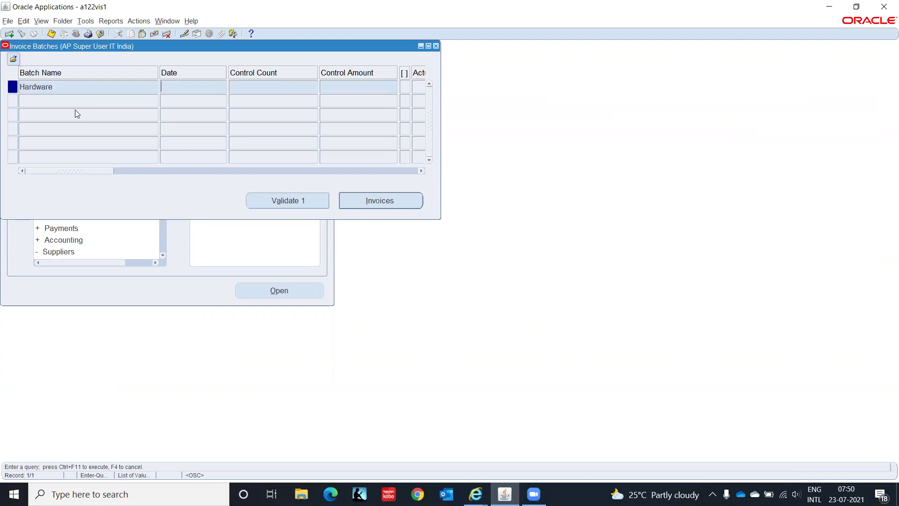
click(118, 108)
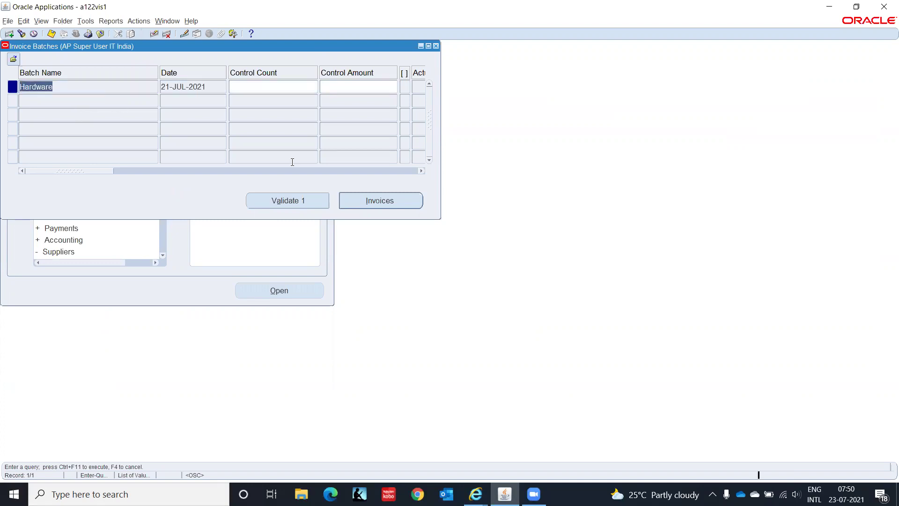
Step: Open the Hardware batch's invoices and display the lines of standard invoice ABC-002
click(381, 200)
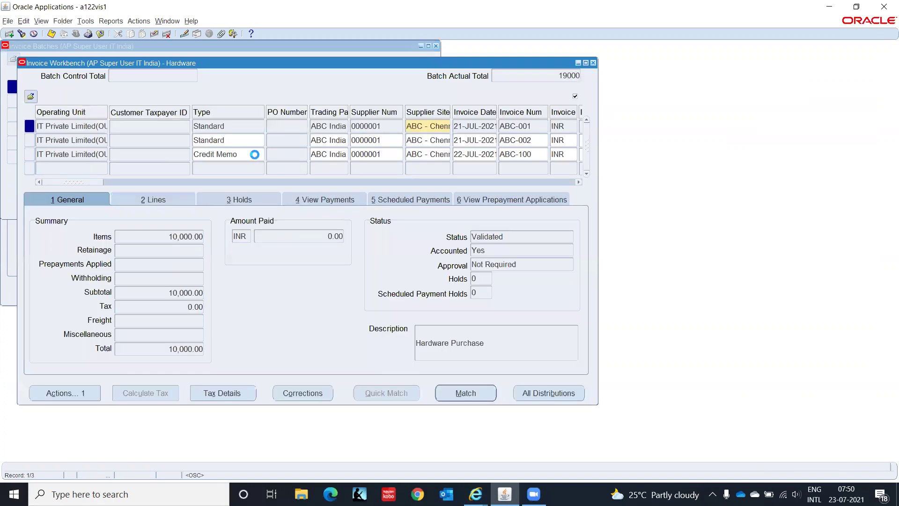
click(252, 141)
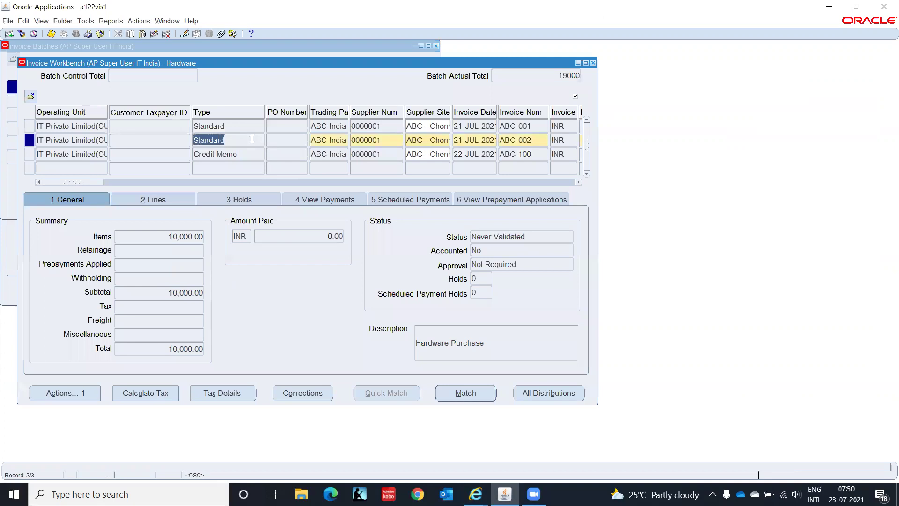
click(143, 200)
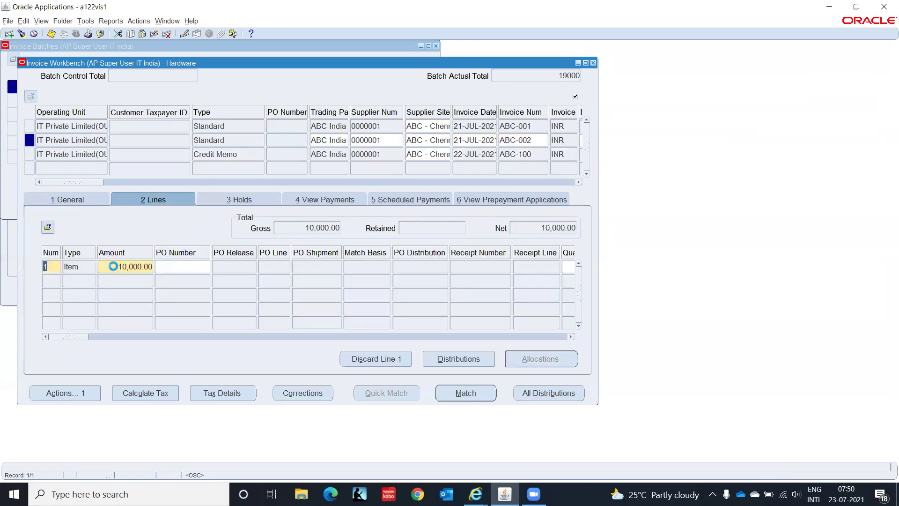
Step: Assign the invoice withholding tax group WHT-10% to the item line of invoice ABC-002
click(112, 267)
drag(82, 337, 117, 341)
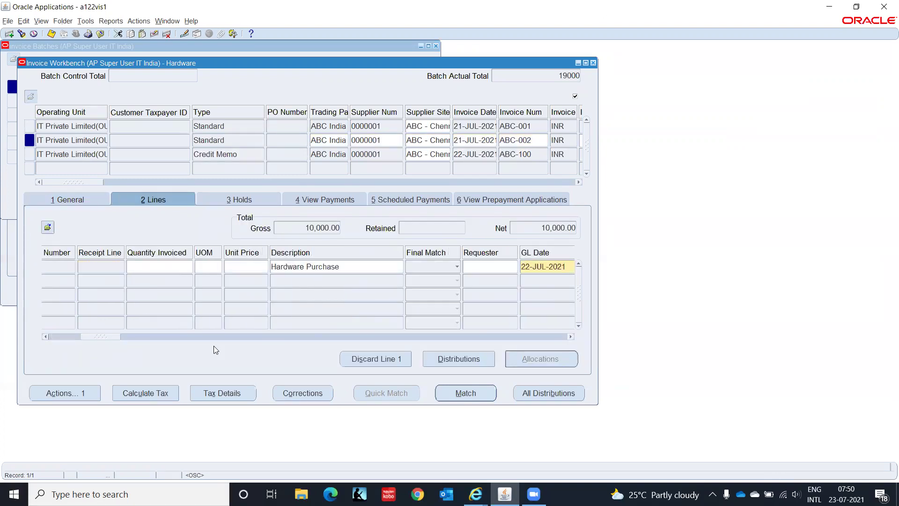
drag(213, 346, 257, 346)
drag(325, 344, 414, 351)
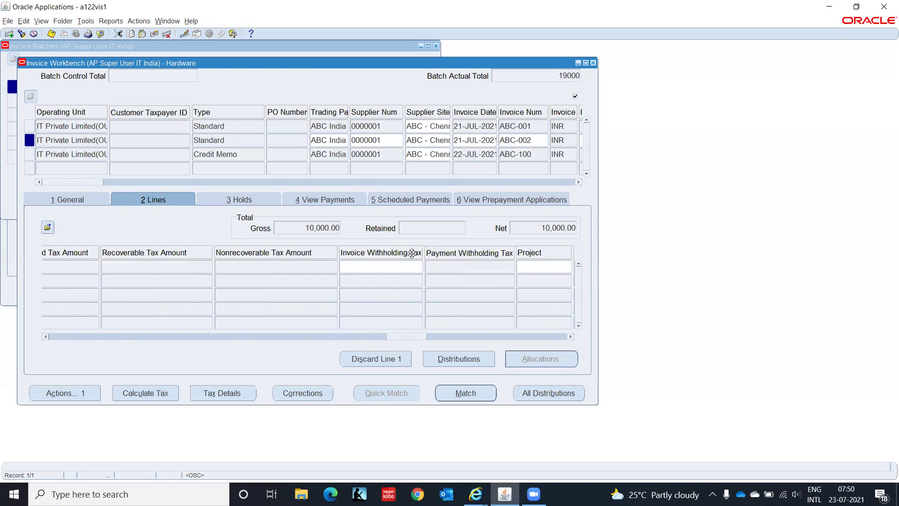
click(381, 268)
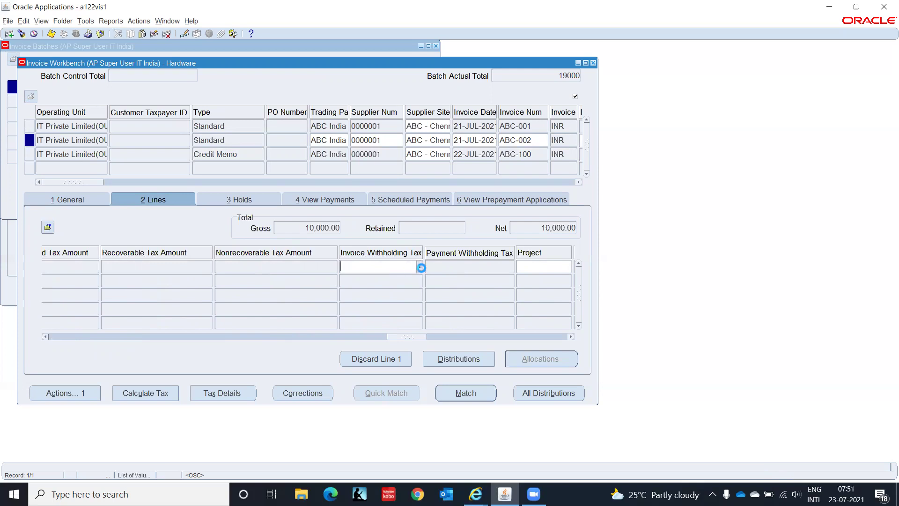
click(421, 268)
text(%WHT-10%)
key(Return)
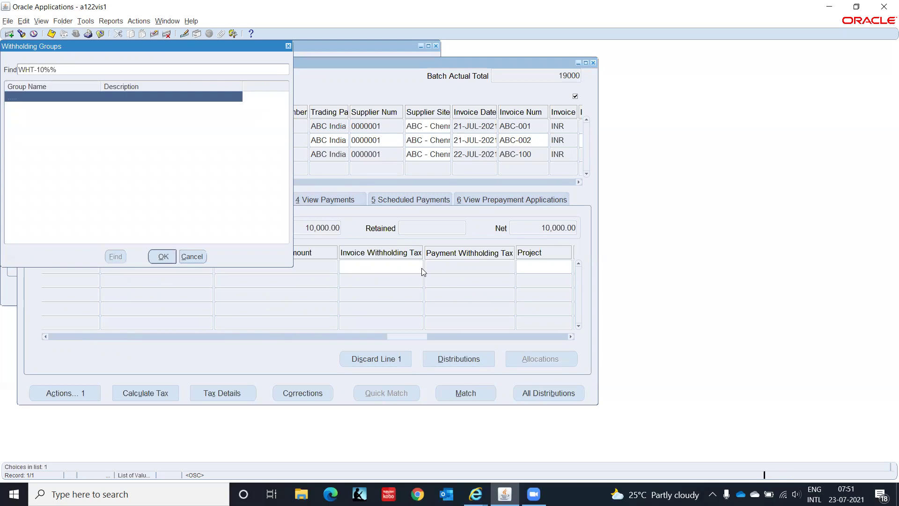
click(163, 257)
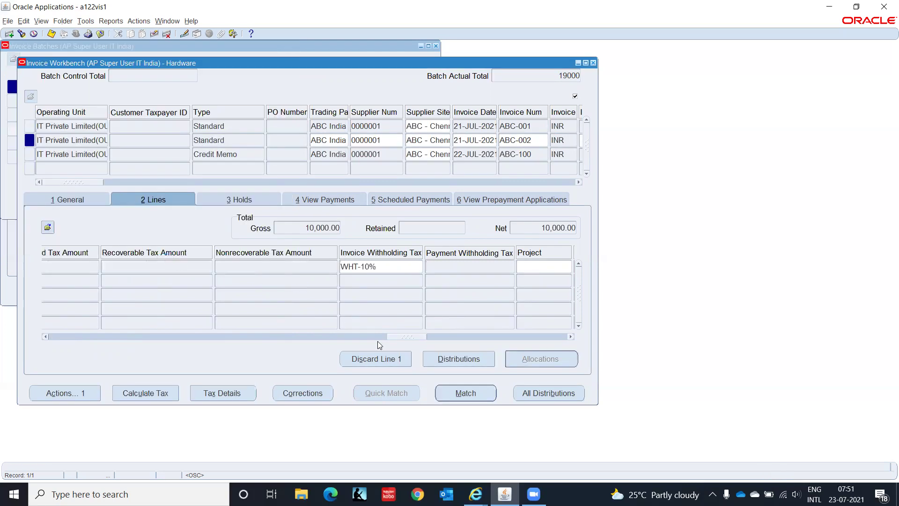
Step: Open the item line's distributions and enter an amount of 10,000 on the first distribution
drag(406, 336, 19, 336)
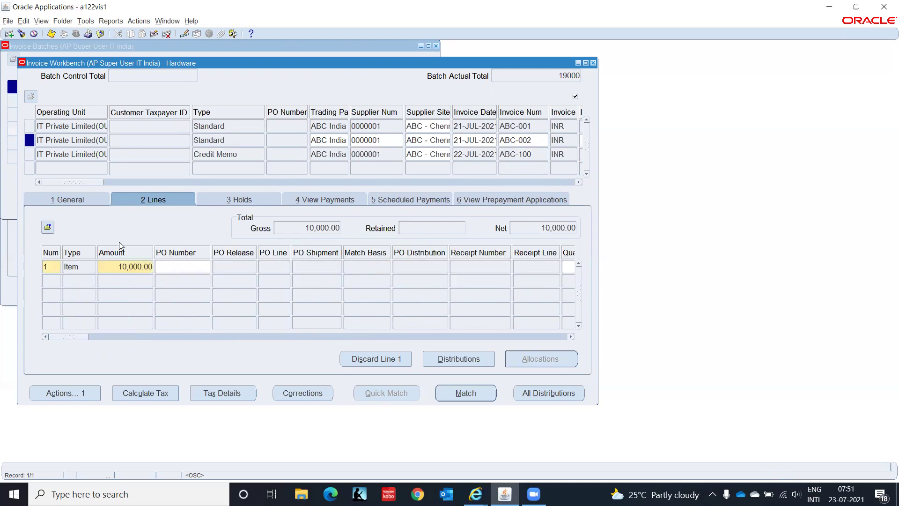
click(464, 357)
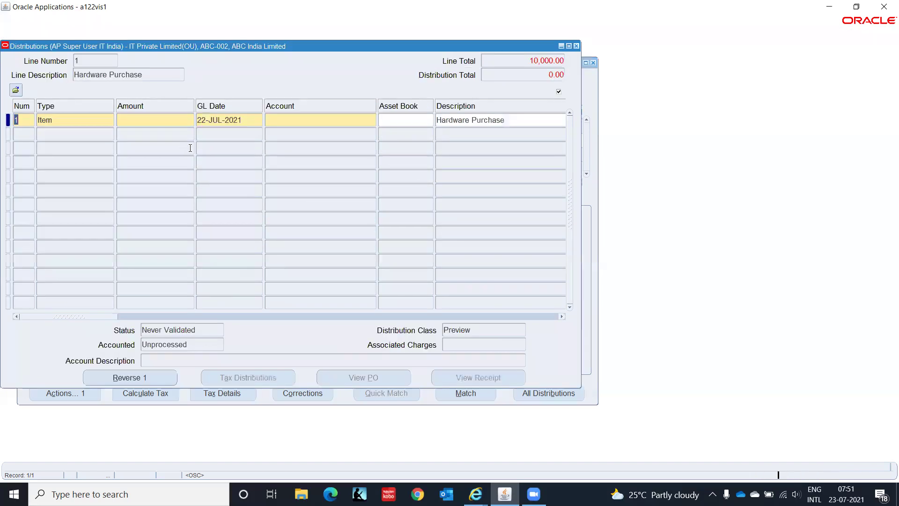
click(138, 124)
text(10,000)
key(Tab)
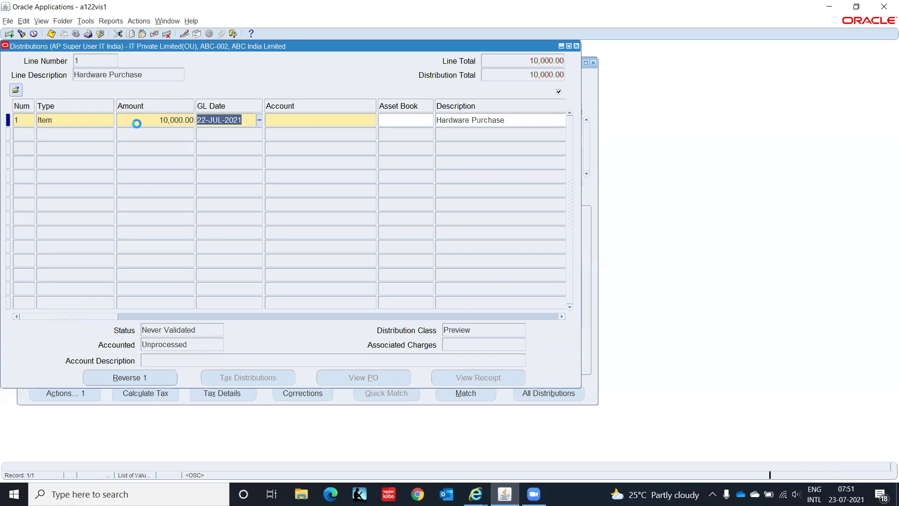
key(Tab)
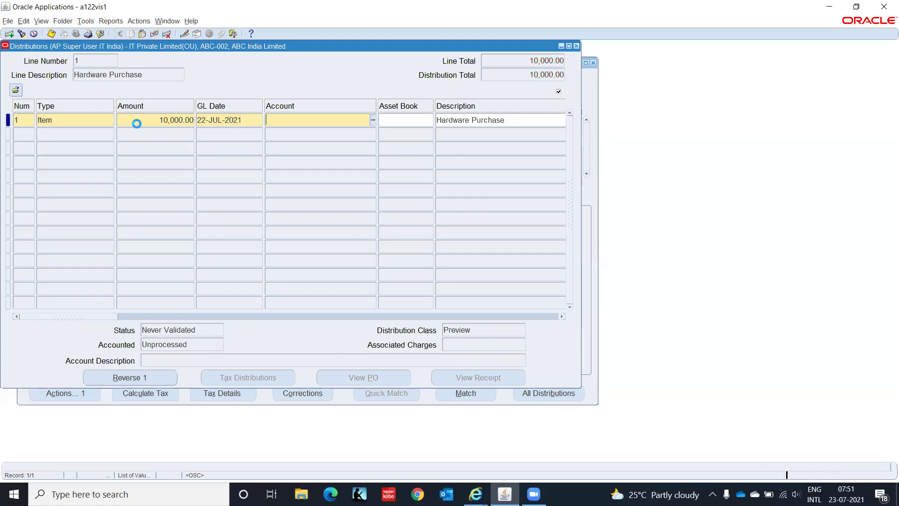
Step: Set the distribution account to C1.CHN.PUR.5110.00.0000, save it and close the Distributions window
text(c1)
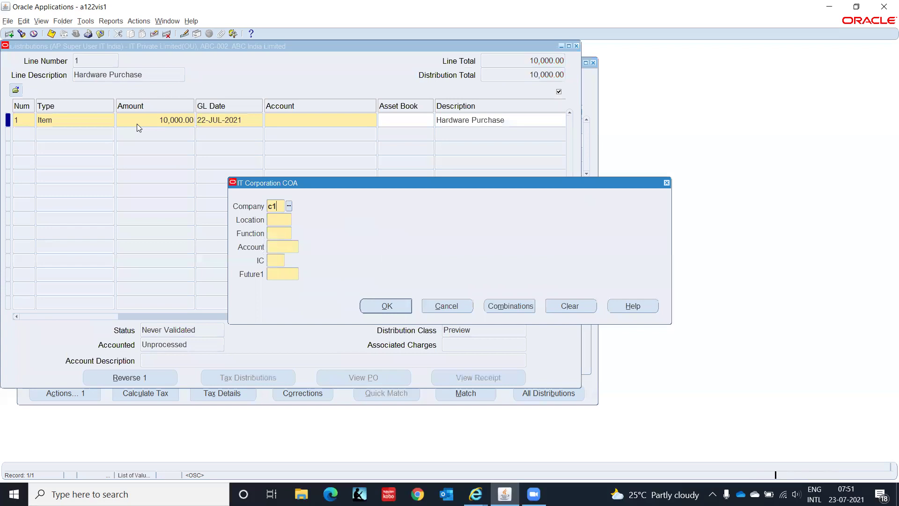
key(Tab)
text(chn)
key(Tab)
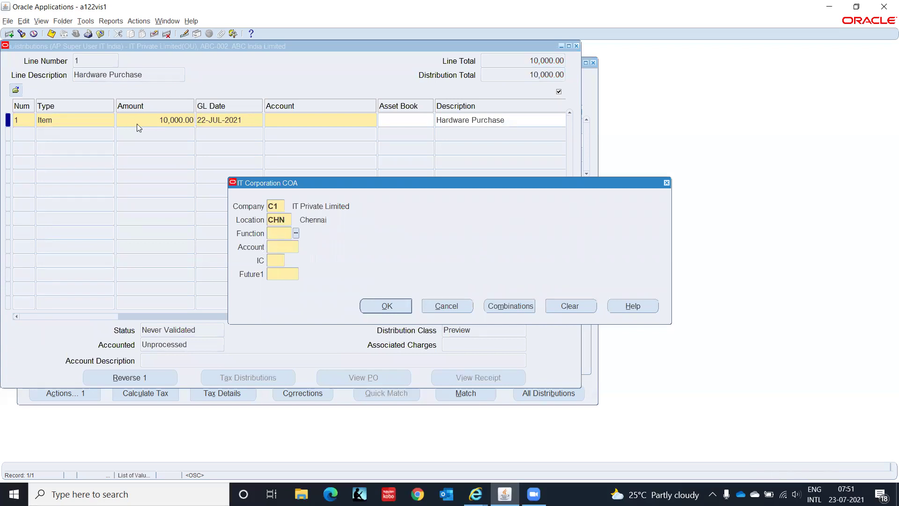
text(pur)
key(Tab)
text(5110)
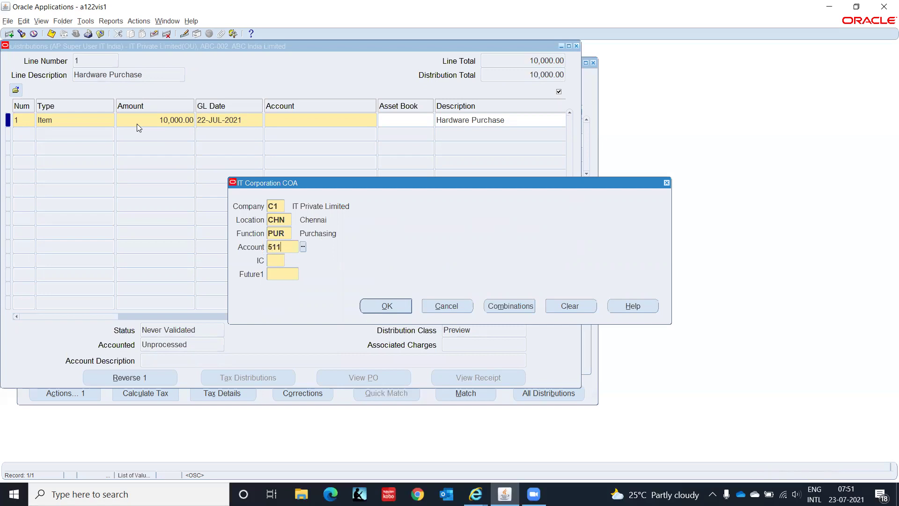
key(Tab)
text(00)
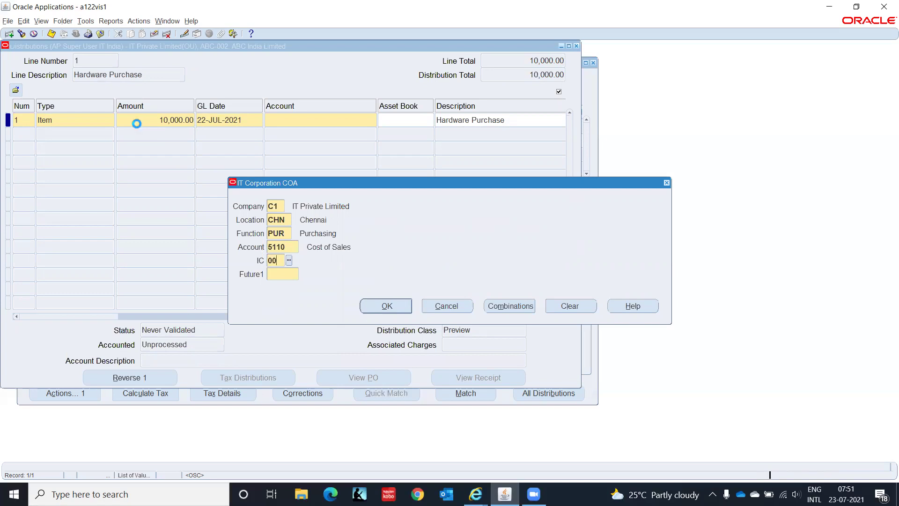
key(Tab)
text(0000)
key(Tab)
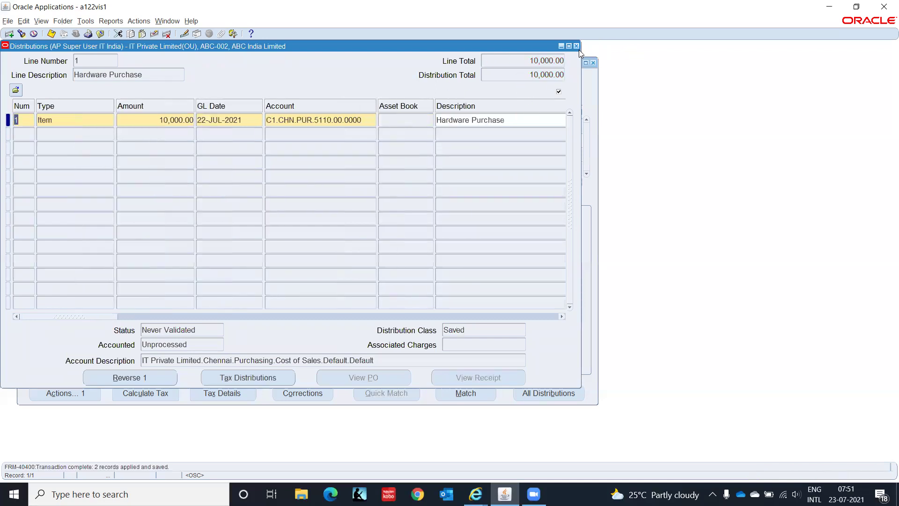
key(F4)
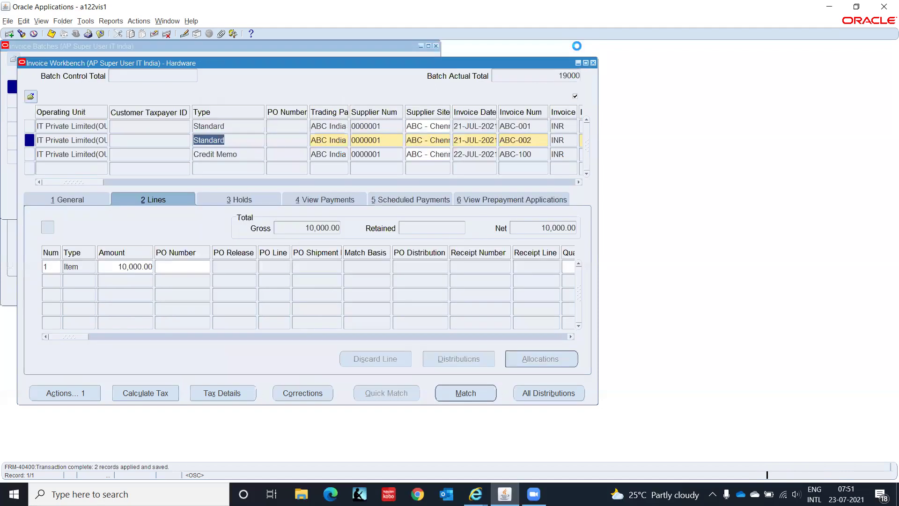
Step: Validate invoice ABC-002 and check its withholding amount in the general summary and the invoice lines
click(82, 200)
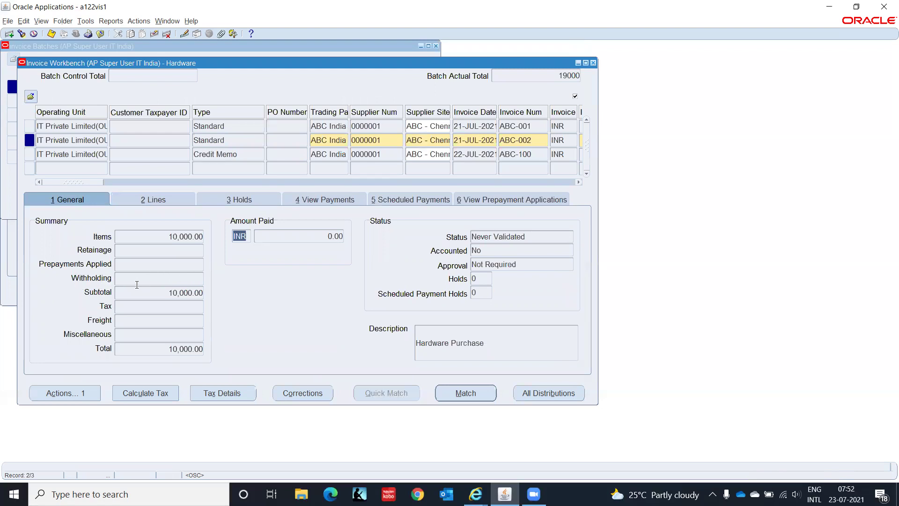
click(74, 393)
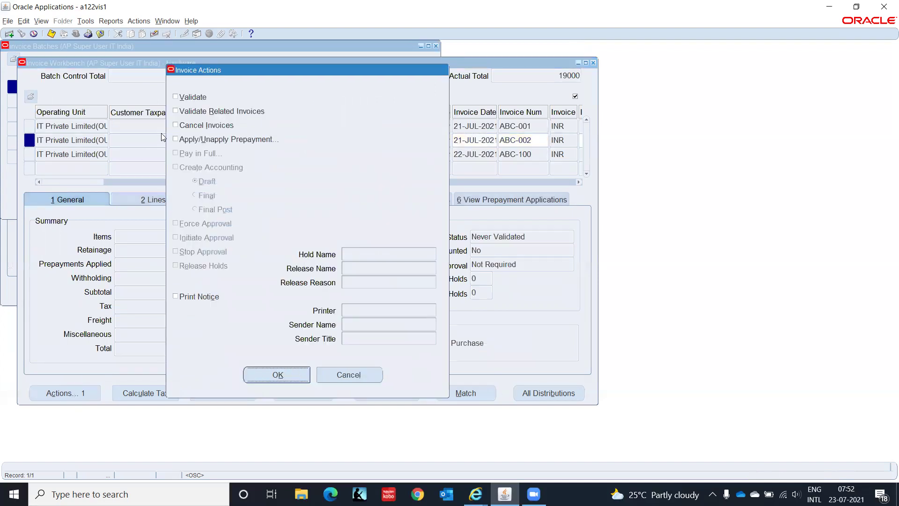
click(177, 96)
click(284, 376)
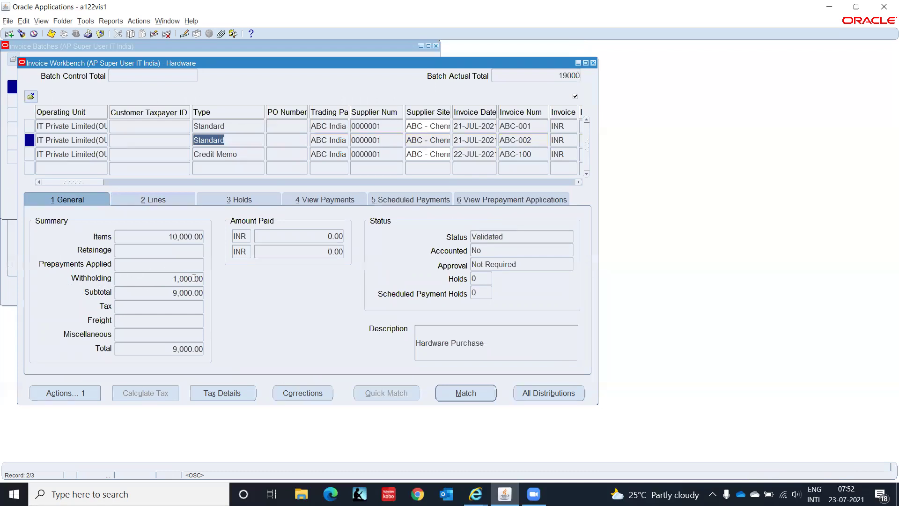
click(144, 201)
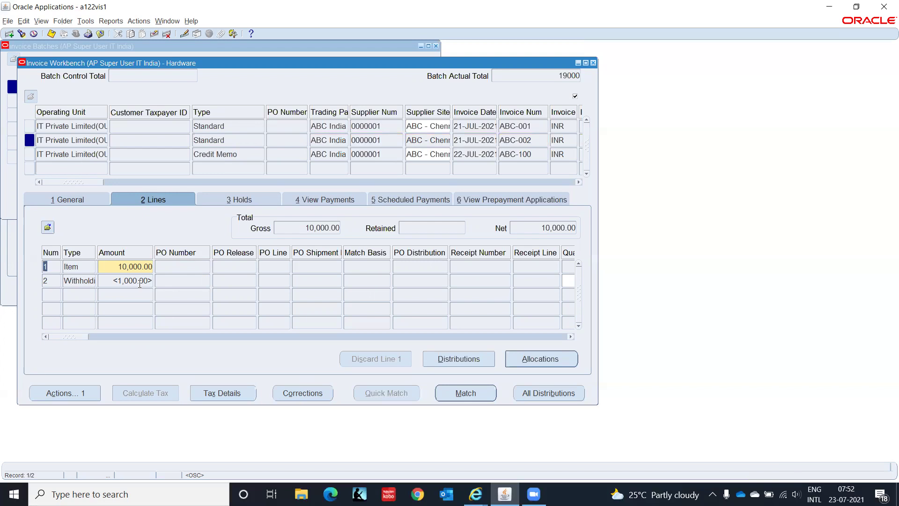
Step: Minimize the open windows and switch to Excel by opening the New Microsoft Excel Worksheet (4) file on the desktop
click(832, 6)
click(829, 8)
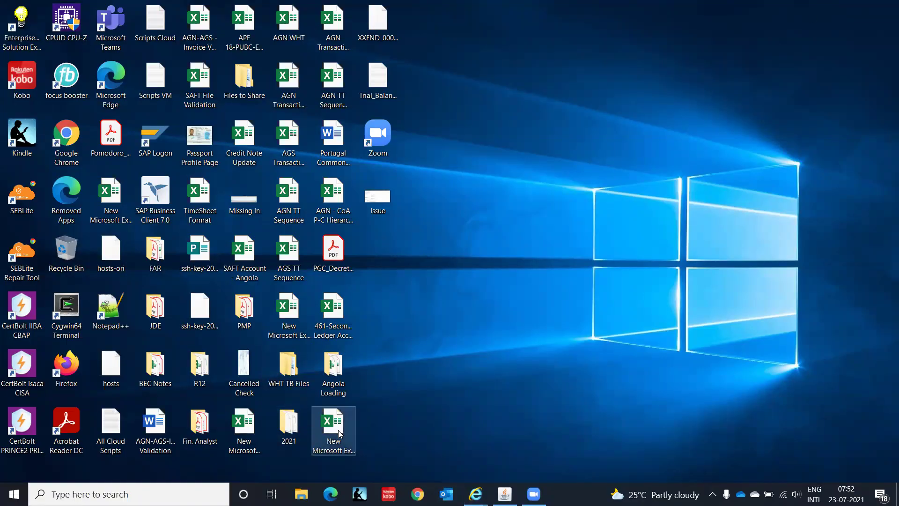
double_click(339, 431)
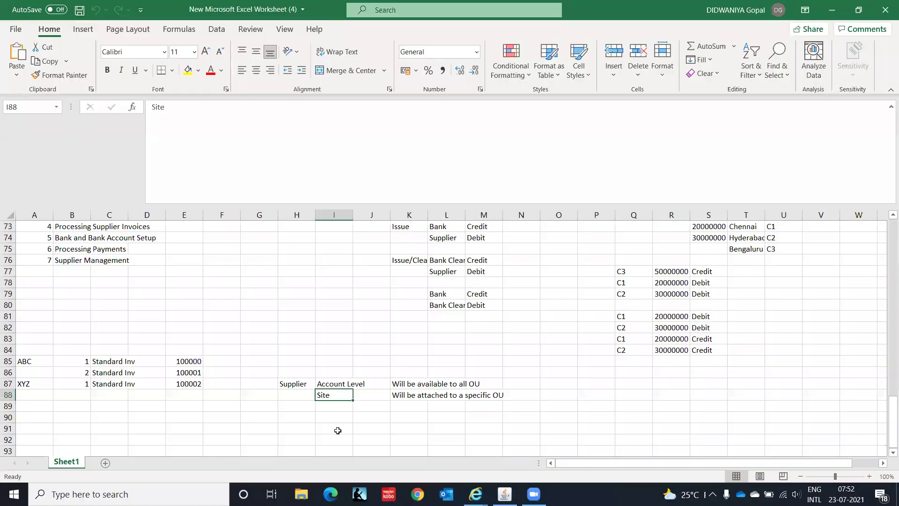
Step: Below the existing worksheet notes, enter Expense in C90 and Debit in D90
click(81, 438)
key(Down)
key(Down)
key(Down)
key(Down)
key(Down)
key(Down)
key(Down)
key(Down)
key(Down)
key(Down)
key(Down)
key(Down)
key(Down)
key(Down)
key(Down)
key(Down)
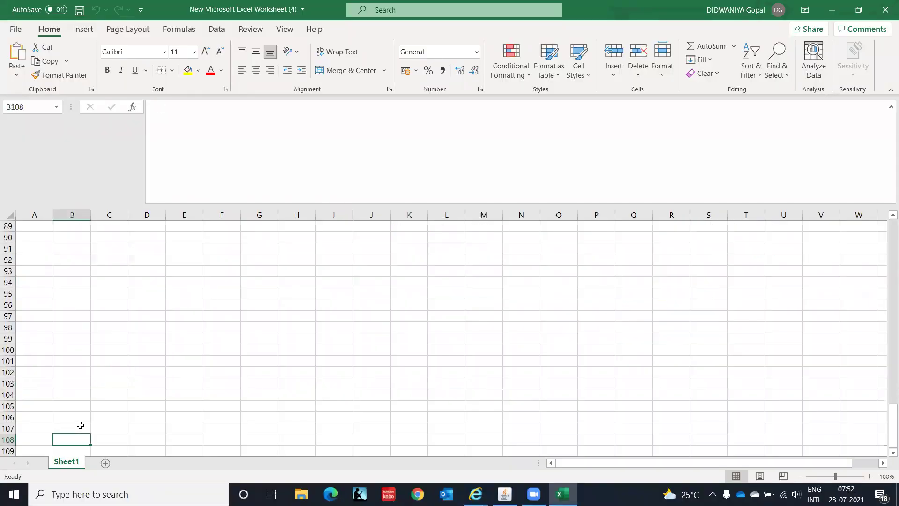
key(Up)
key(Up)
key(Up)
key(Up)
key(Up)
key(Up)
key(Up)
key(Up)
key(Up)
key(Up)
key(Up)
key(Up)
key(Up)
key(Up)
key(Up)
key(Up)
key(Up)
key(Up)
key(Up)
key(Up)
key(Down)
key(Down)
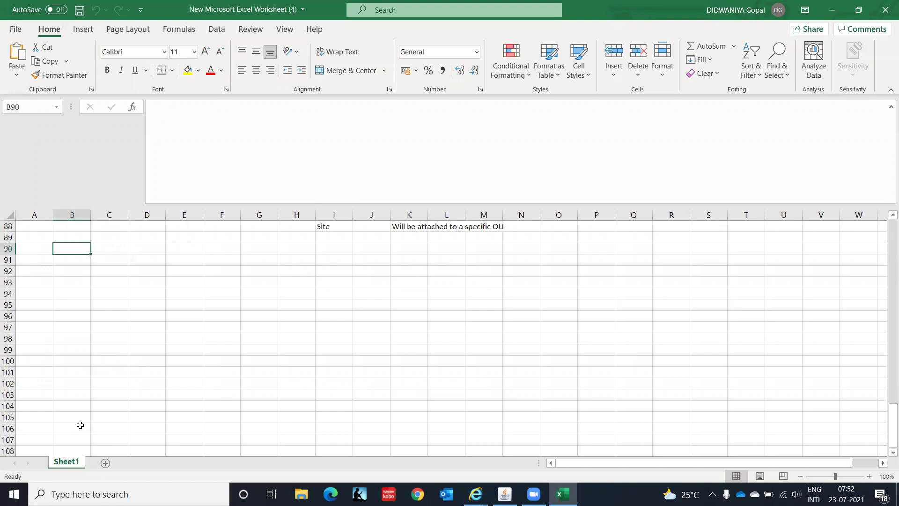
key(Right)
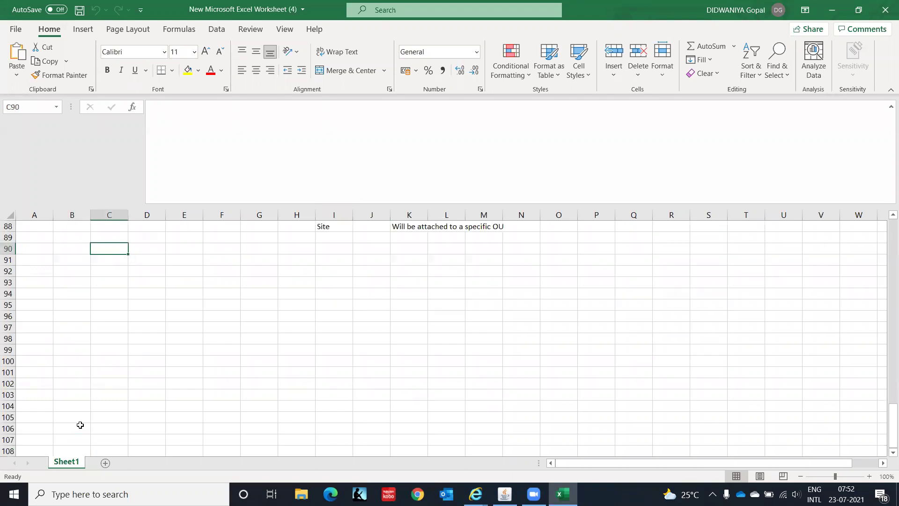
text(E)
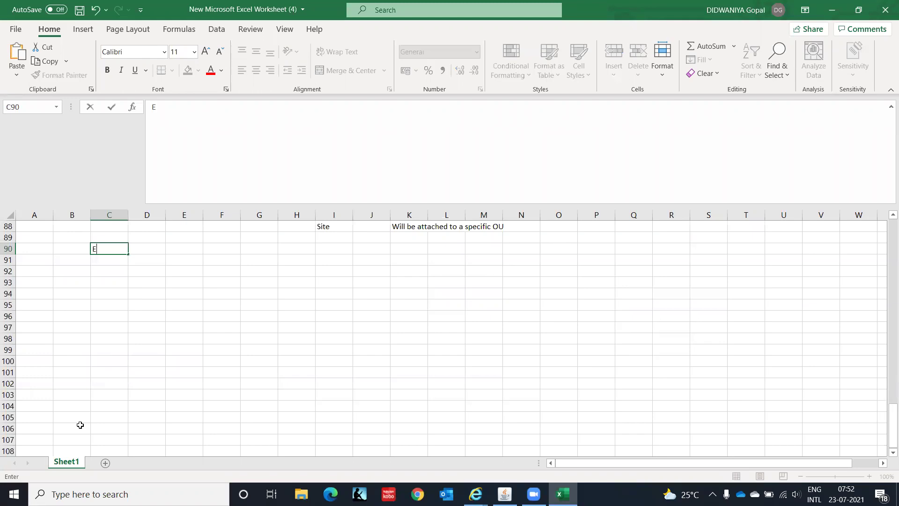
text(xpens)
text(e)
key(Tab)
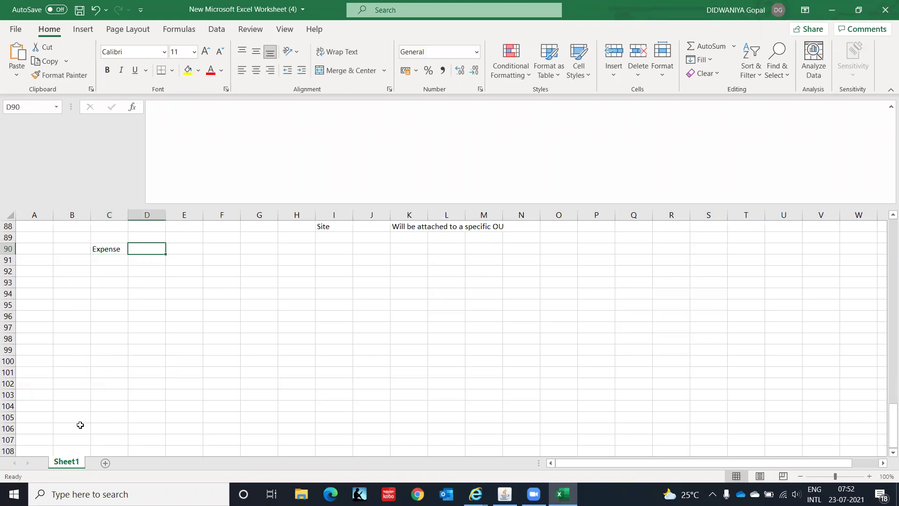
text(Debit)
key(Return)
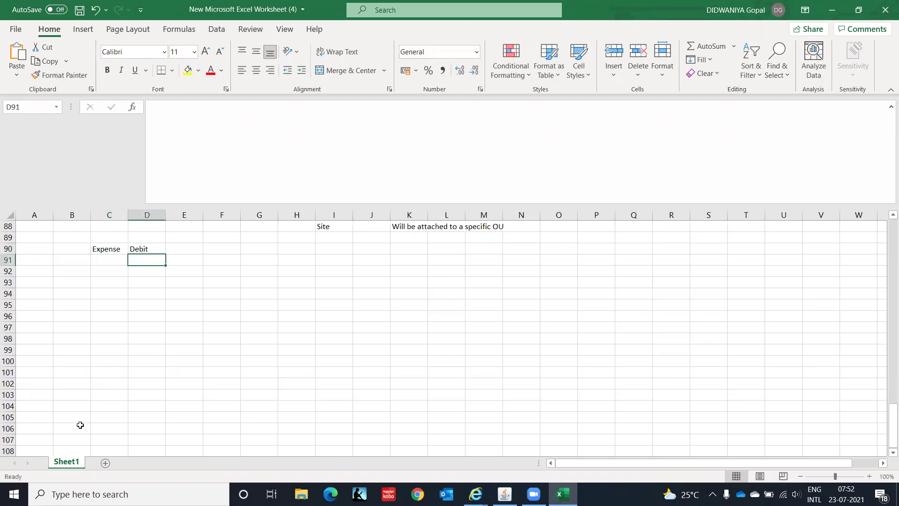
Step: Add the balancing line to the first journal entry: Liability in C91 and Credit in D91
key(Left)
text(Liabil)
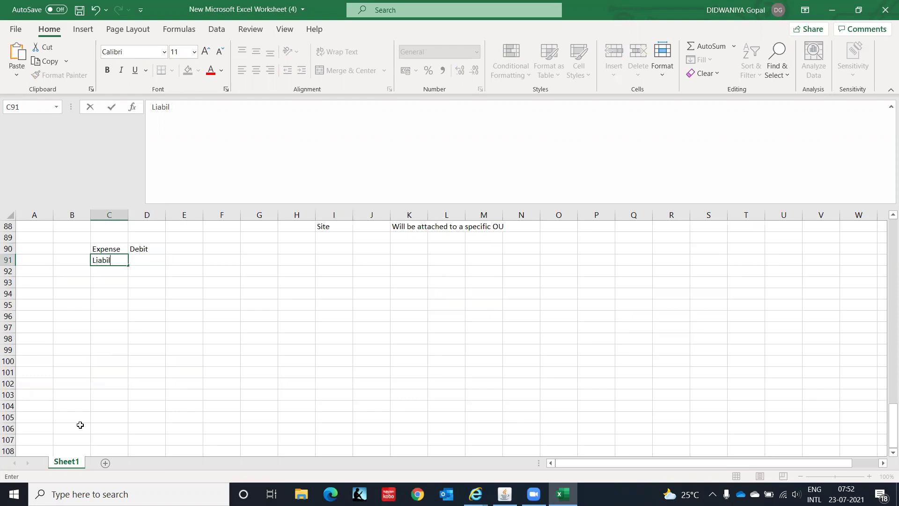
text(ity)
key(Tab)
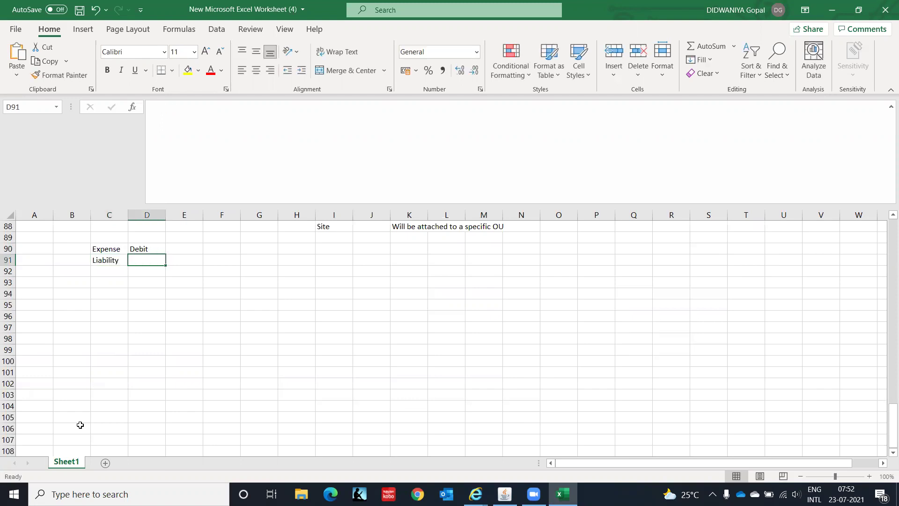
text(Credit)
key(Up)
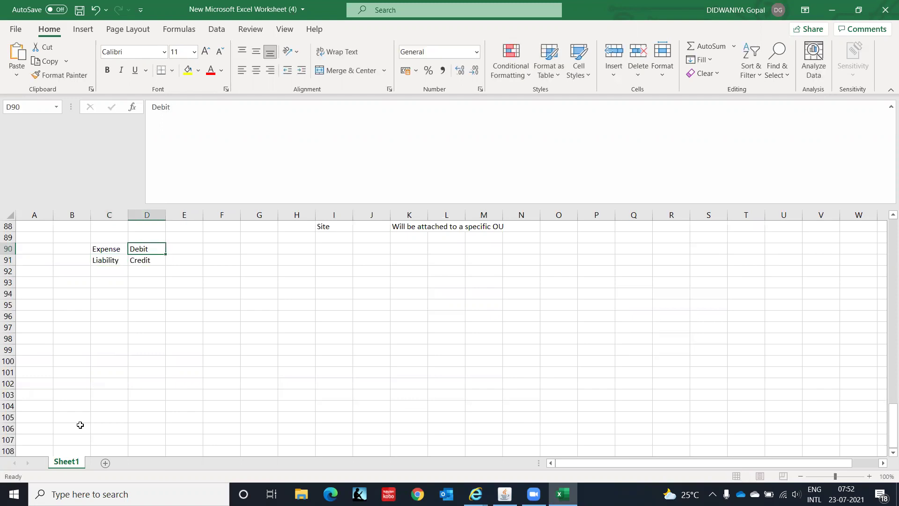
Step: Start a second journal entry in row 93 with Expense in C93 and Debit in D93
key(Down)
key(Down)
key(Down)
key(Left)
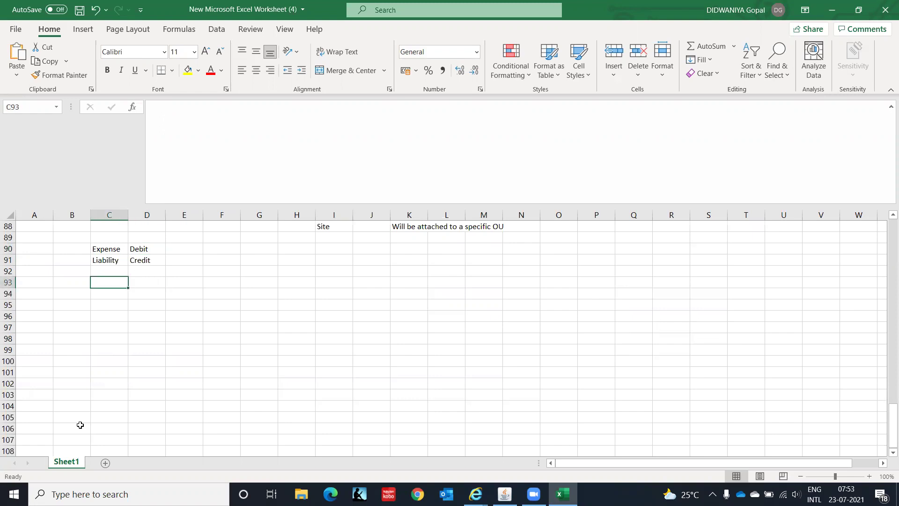
key(Right)
key(Left)
text(Expen)
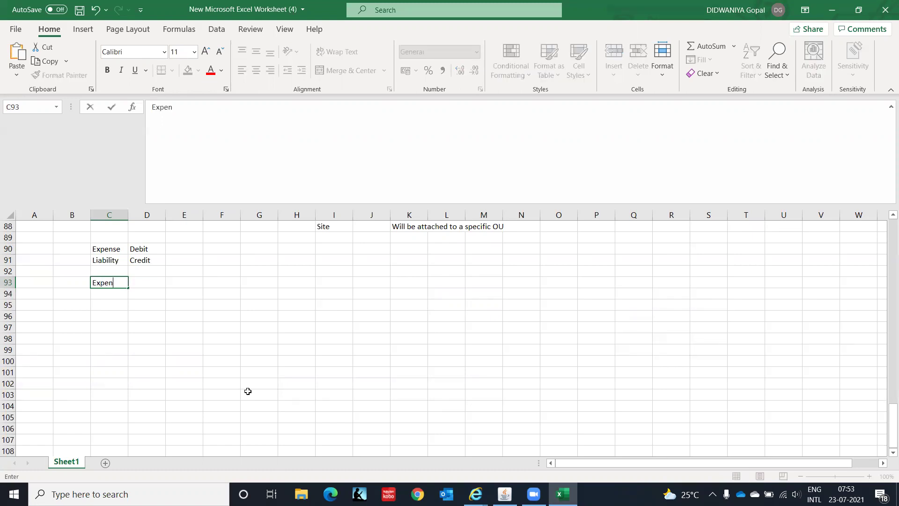
text(se)
key(Tab)
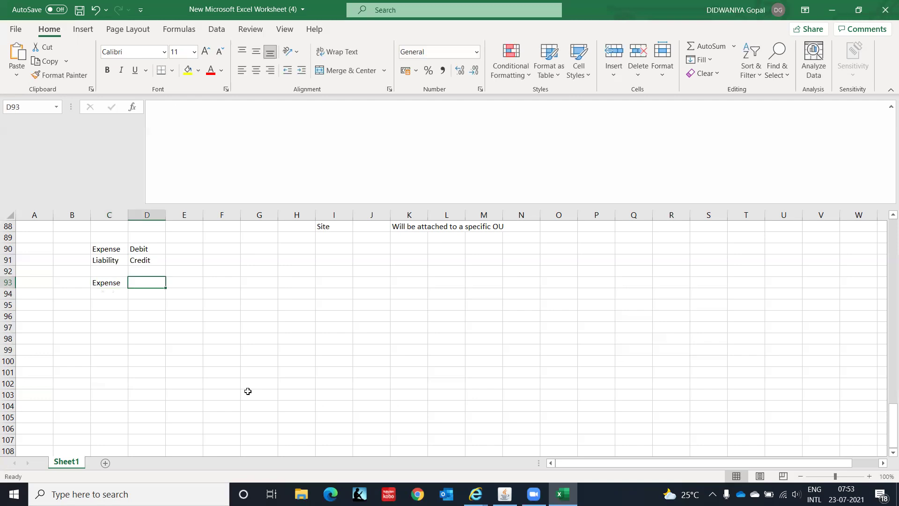
text(Debit)
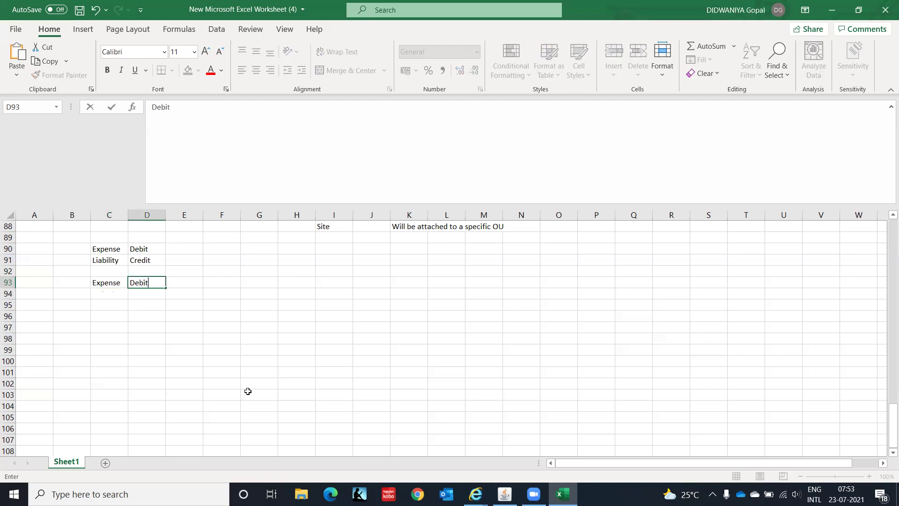
key(Return)
Step: Fill in the first journal entry's amounts: 10000 in E90 for the debit and 10000 in F91 for the credit
key(Left)
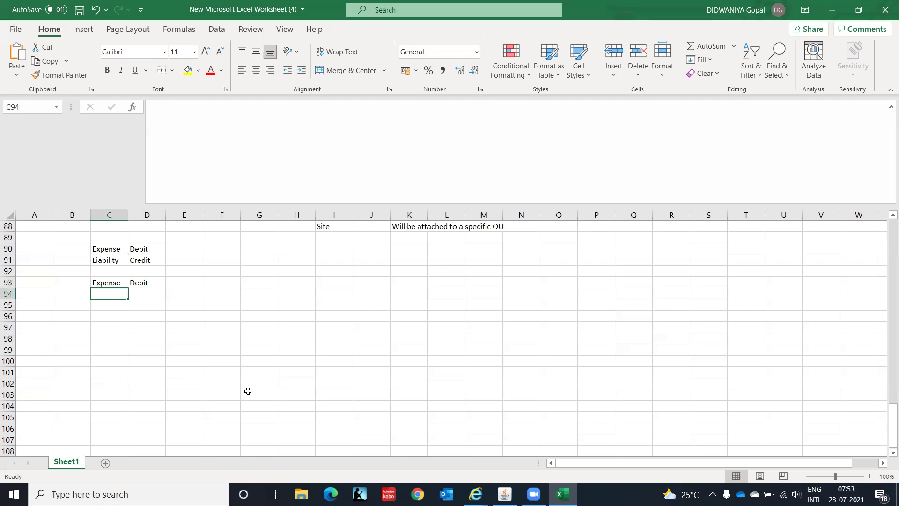
key(Up)
key(Up)
key(Up)
key(Right)
key(Right)
key(Up)
text(1)
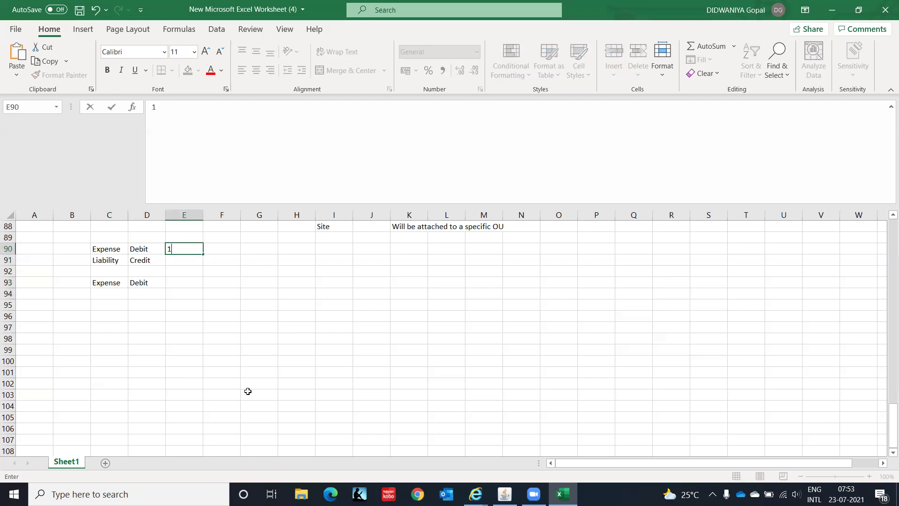
text(0000)
key(Return)
key(Right)
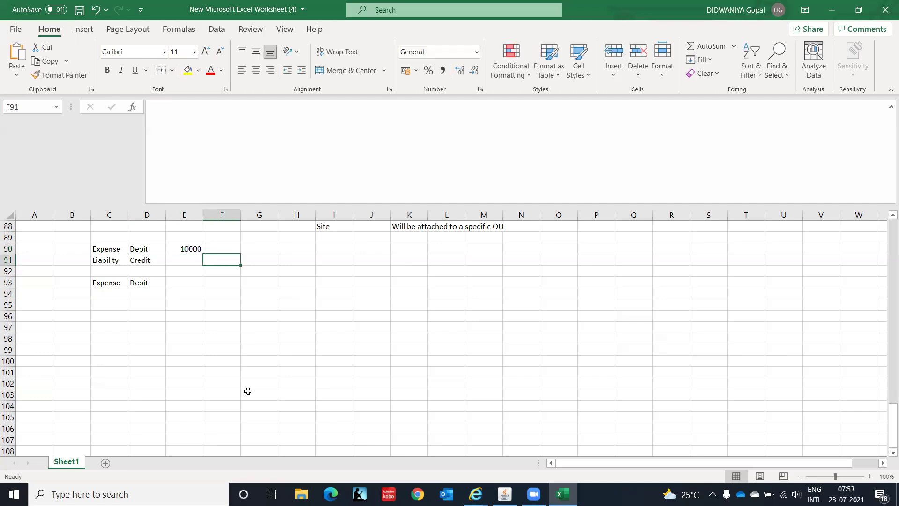
text(10000)
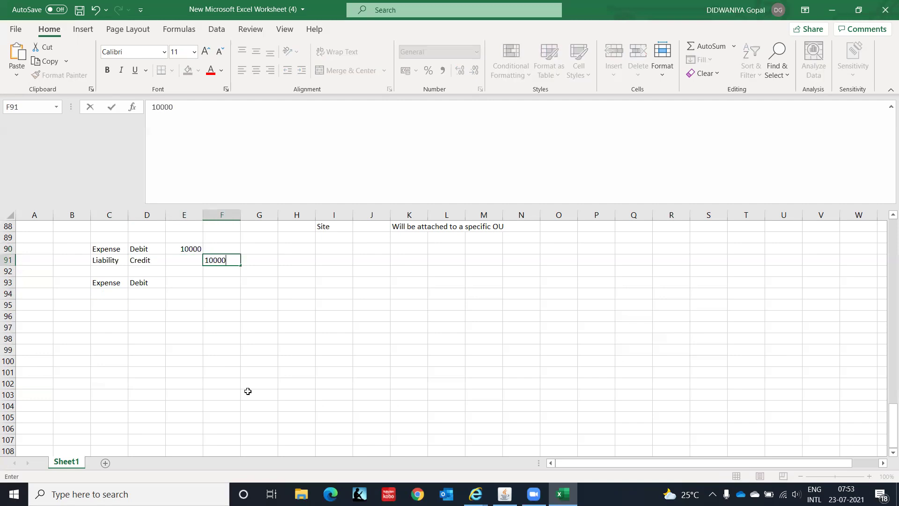
key(Return)
Step: Add WHT and Liability as Credit lines of the second journal entry in C94:D95
key(Return)
key(Return)
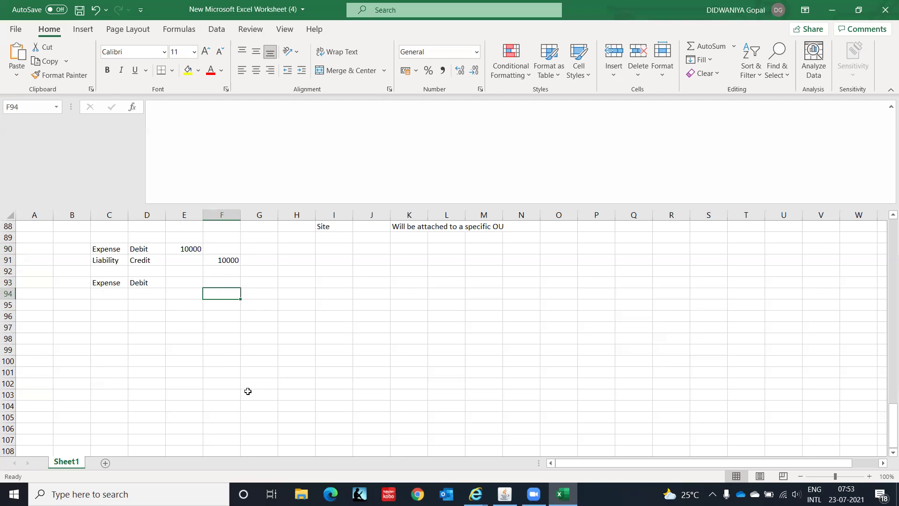
key(Left)
key(Left)
key(Left)
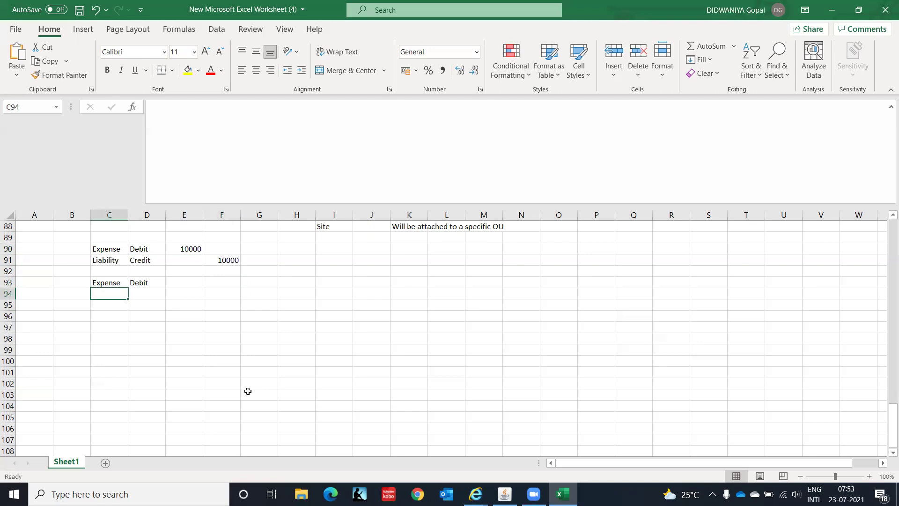
text(WHT)
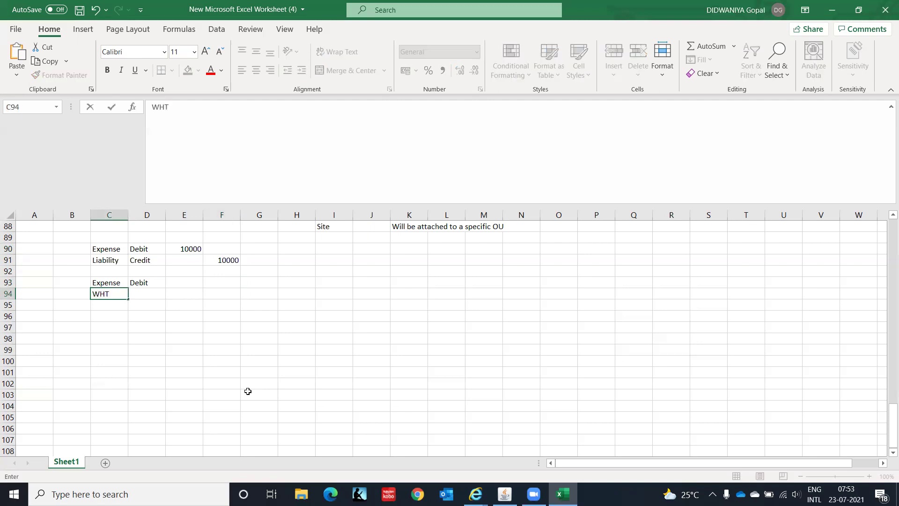
key(Tab)
text(Credit)
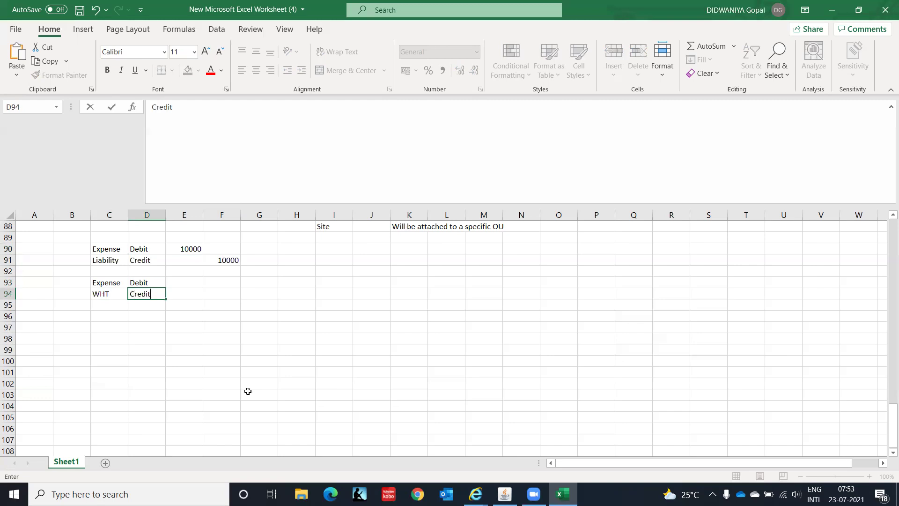
key(Return)
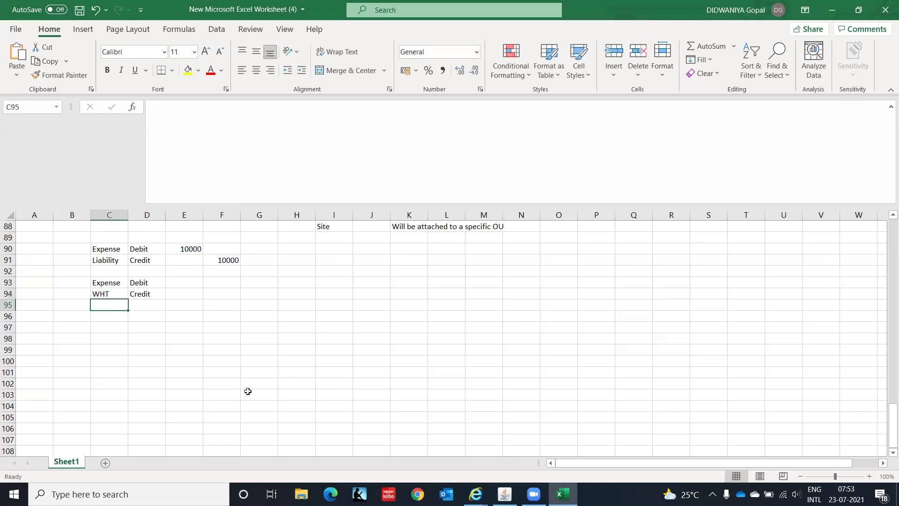
text(Liability)
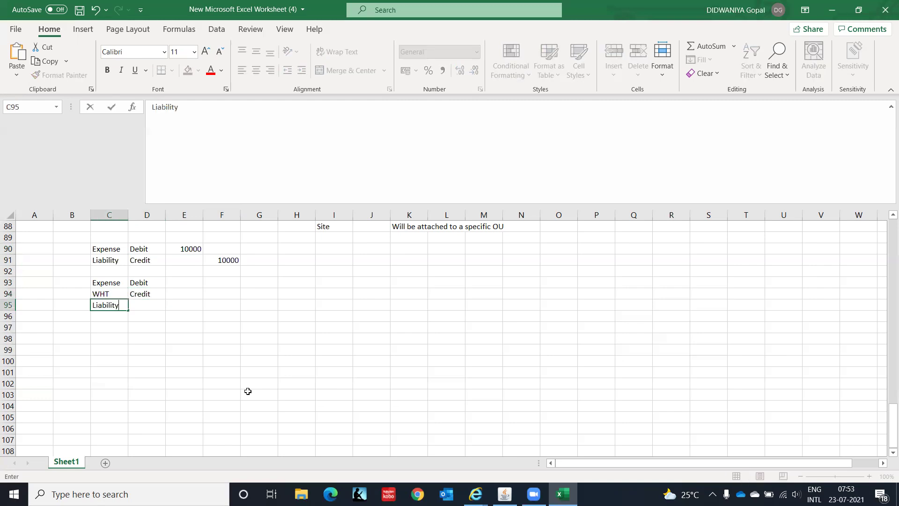
key(Tab)
text(C)
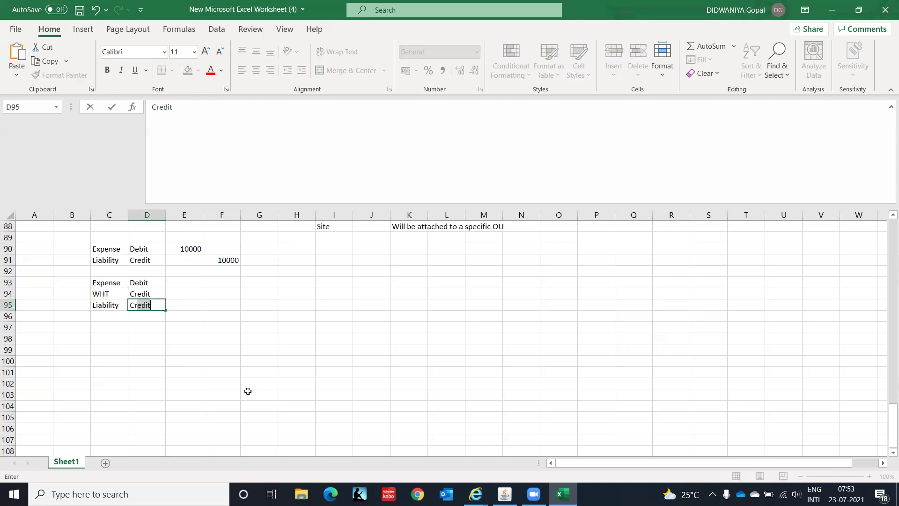
key(Tab)
Step: Fill in the second entry's amounts: 10000 in E93 for Expense, 1000 in F94 for WHT and 9000 in F95 for Liability
key(Up)
key(Up)
text(1)
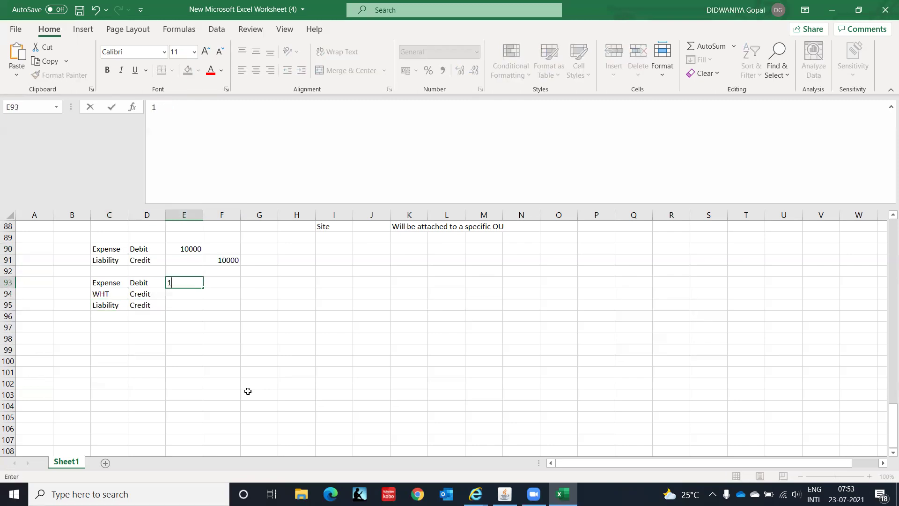
text(0000)
key(Down)
key(Right)
text(1000)
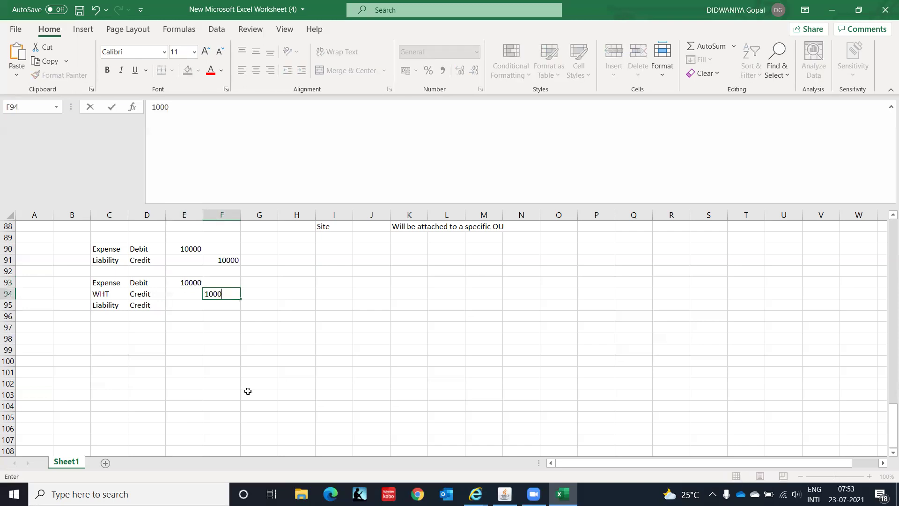
key(Return)
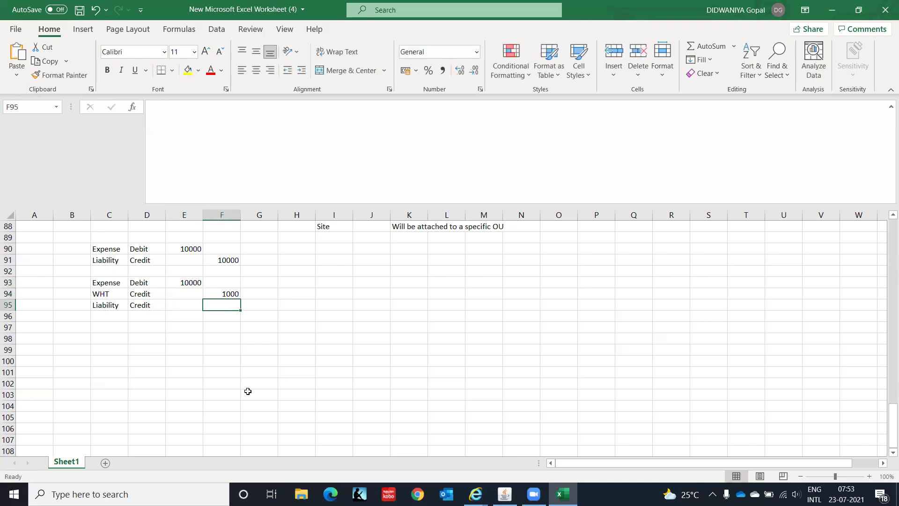
text(9000)
key(Return)
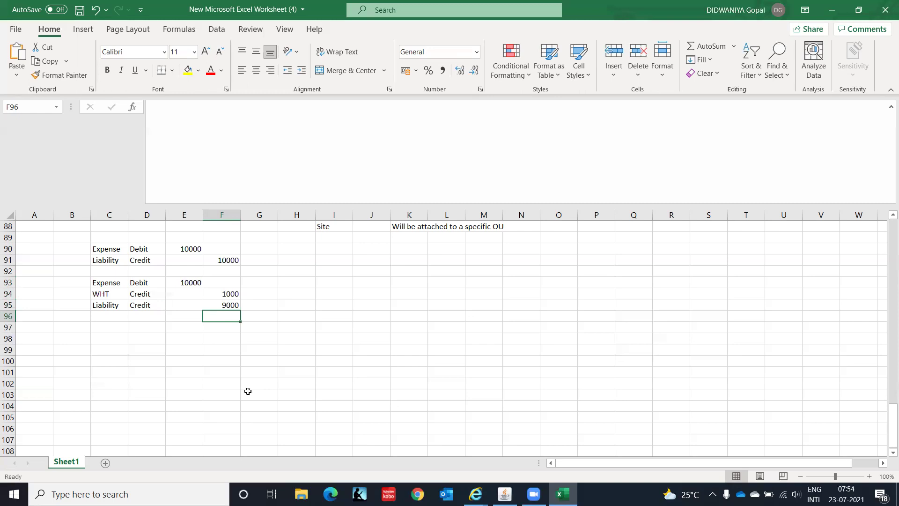
Step: Select the range C93:F95 to review the journal entry with withholding tax
key(Up)
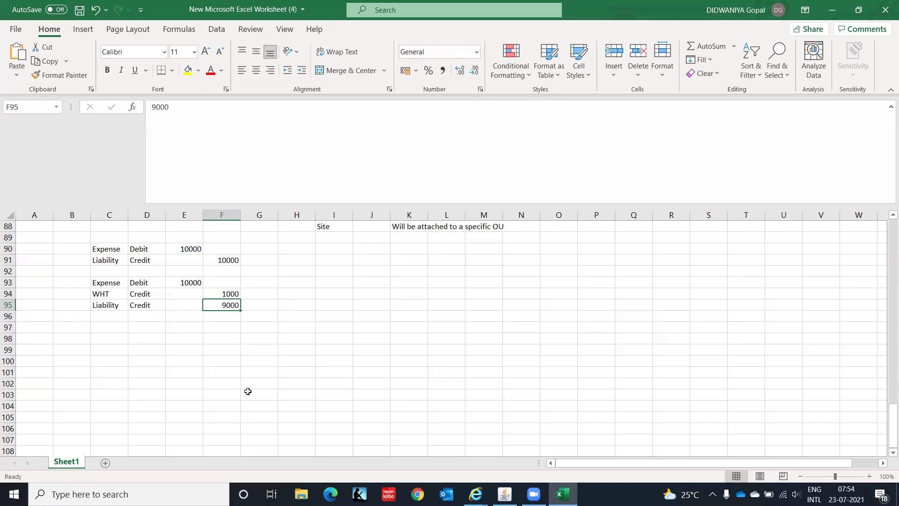
key(Up)
key(Up)
key(Left)
key(Left)
key(Left)
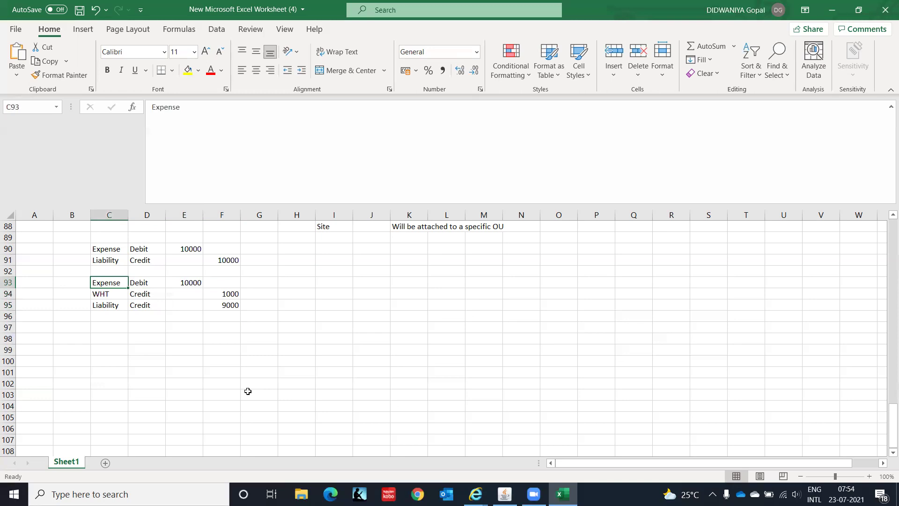
key(shift+Down)
key(shift+Down)
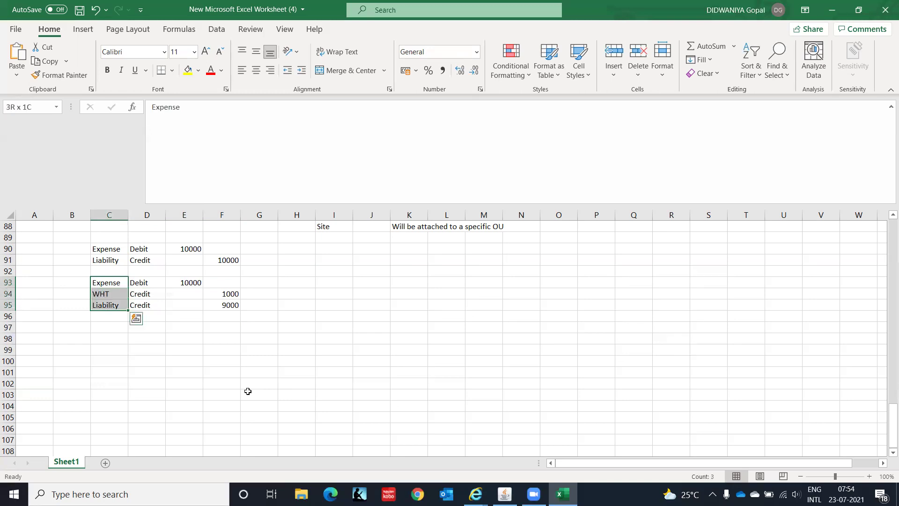
key(shift+Right)
key(shift+Right)
key(shift+Right)
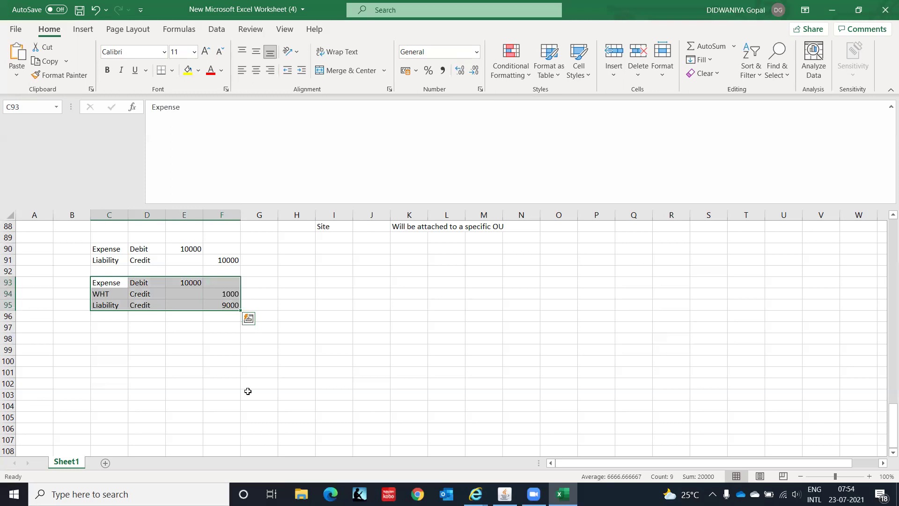
click(334, 283)
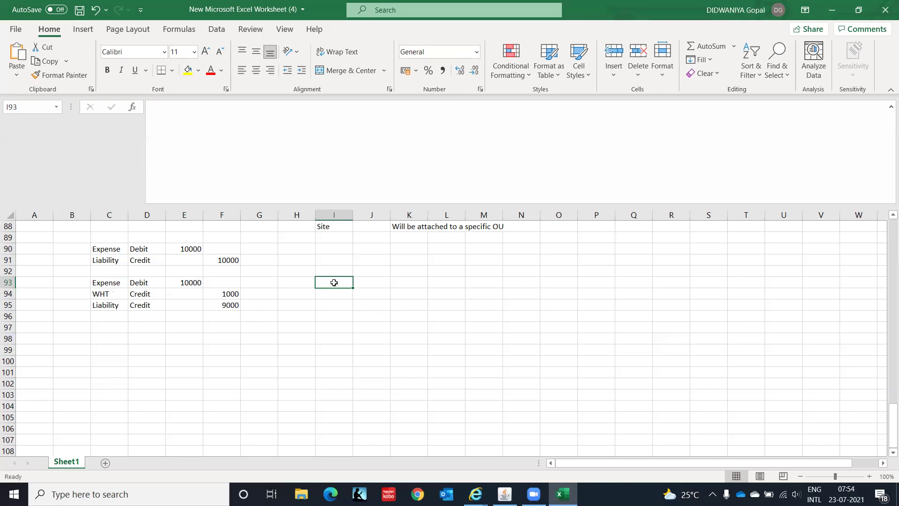
key(Return)
click(334, 283)
key(Down)
key(Down)
key(Left)
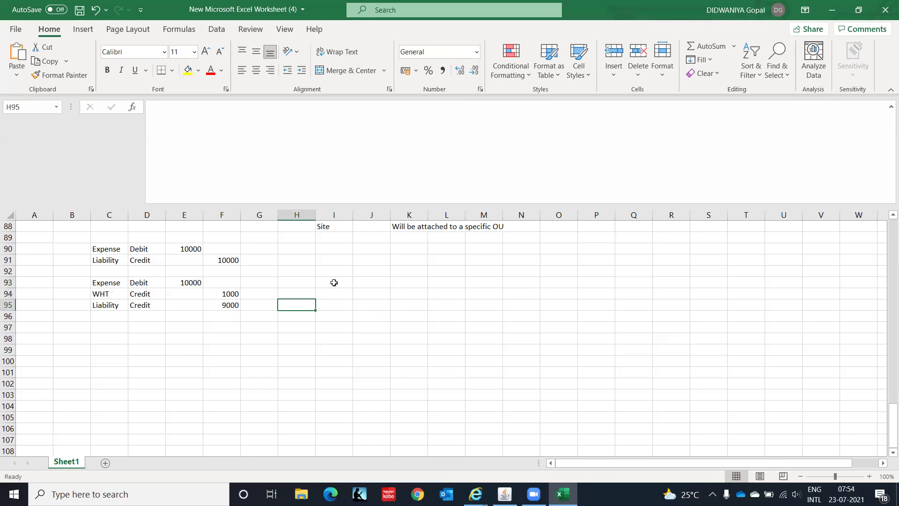
key(Left)
key(Left)
key(Left)
key(Up)
key(Left)
key(Left)
key(Left)
key(Right)
key(Right)
key(Right)
key(Right)
key(Right)
key(Right)
key(Up)
key(Right)
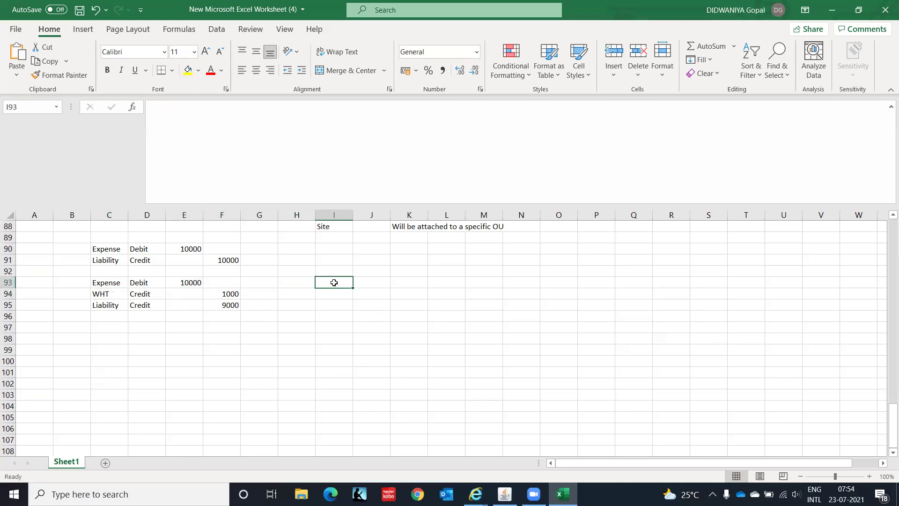
Step: Enter the label WHT Liability in cell I93
text(WHT)
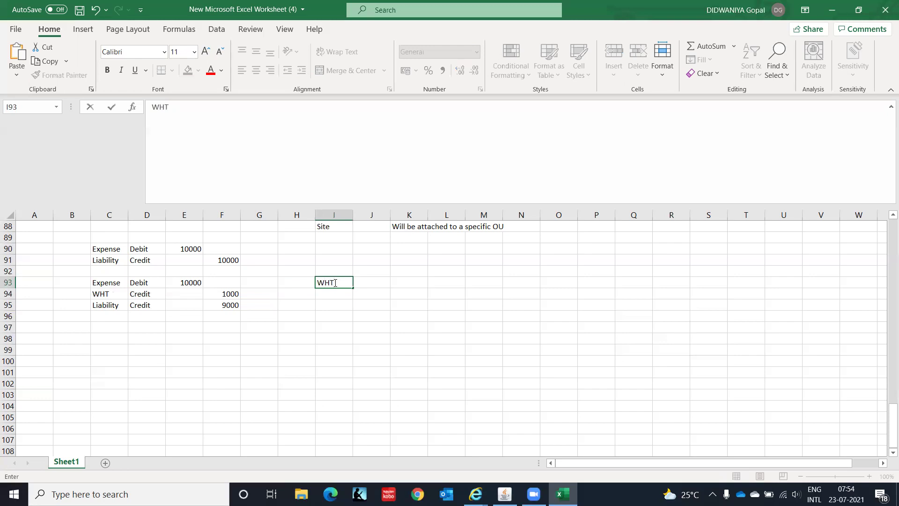
key(Right)
key(Left)
key(Left)
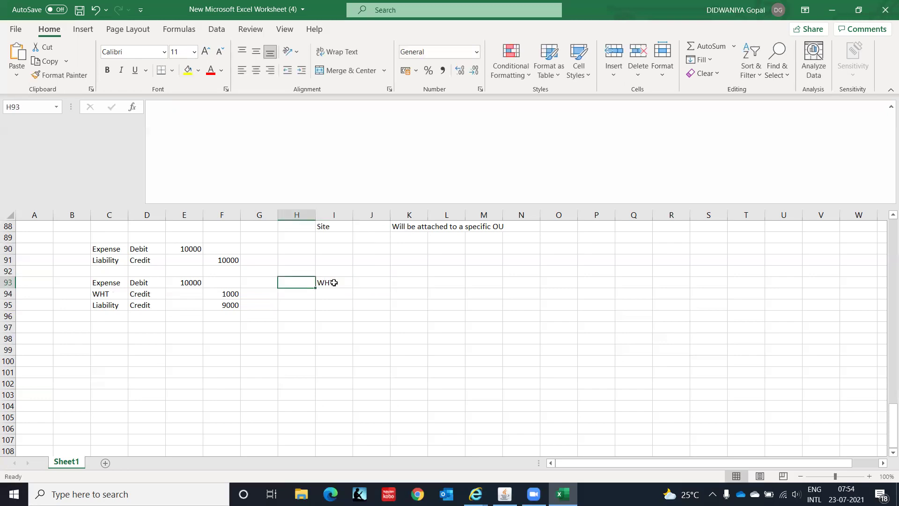
key(Right)
double_click(335, 283)
text(Liability)
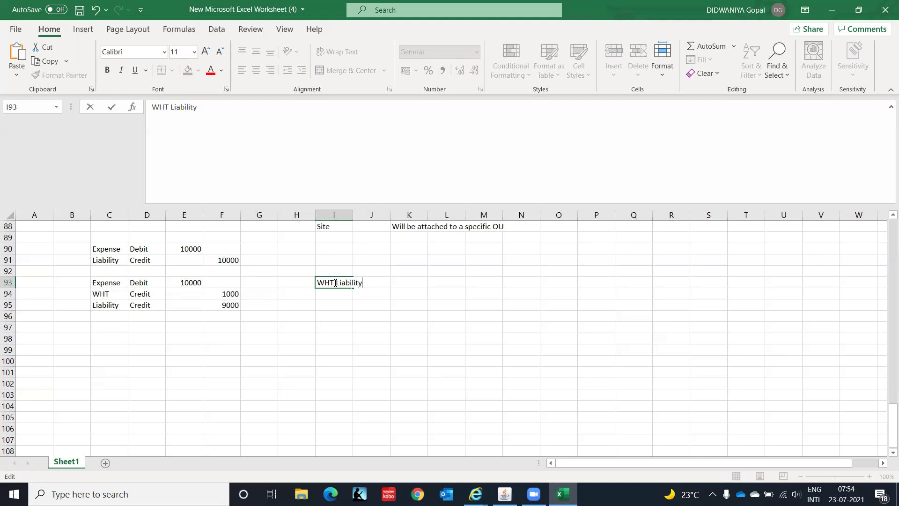
key(Return)
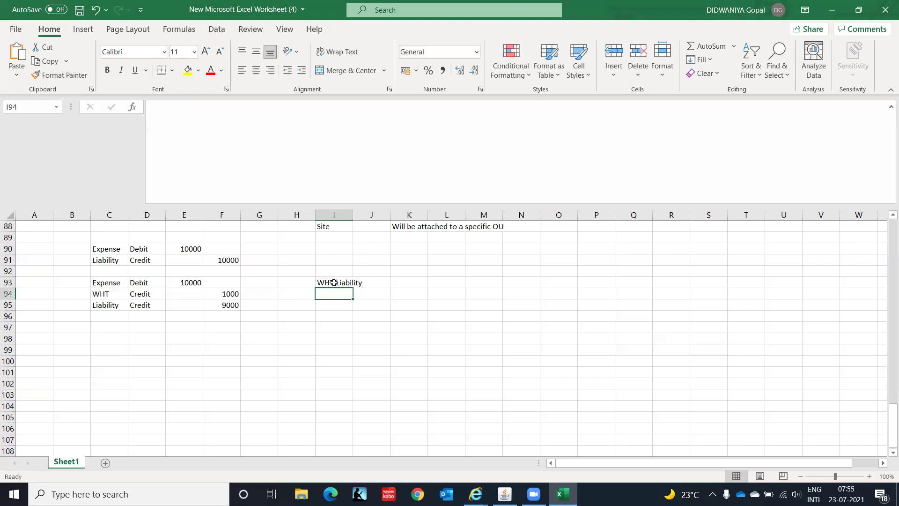
Step: Enter the label WHT Pivot Account in cell I94, below WHT Liability
text(WHT )
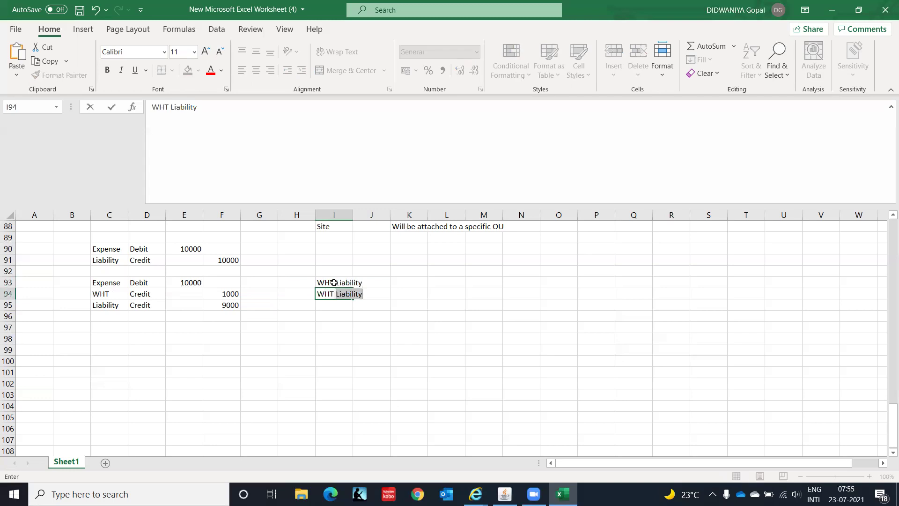
text(Pivot Account)
key(Return)
key(Up)
key(Up)
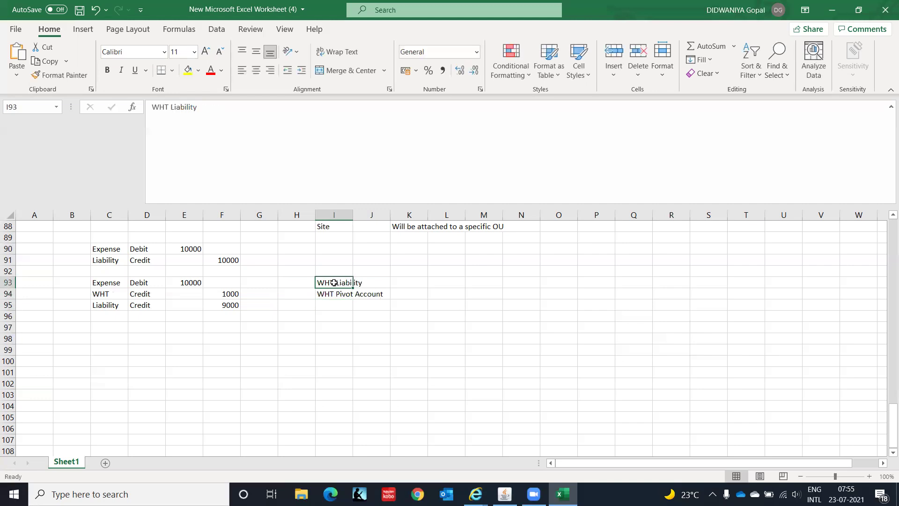
Step: Enter 1332 in both J93 and J94, beside the WHT Liability and WHT Pivot Account labels
key(Right)
key(Right)
key(Left)
key(Left)
key(Right)
key(Down)
key(Up)
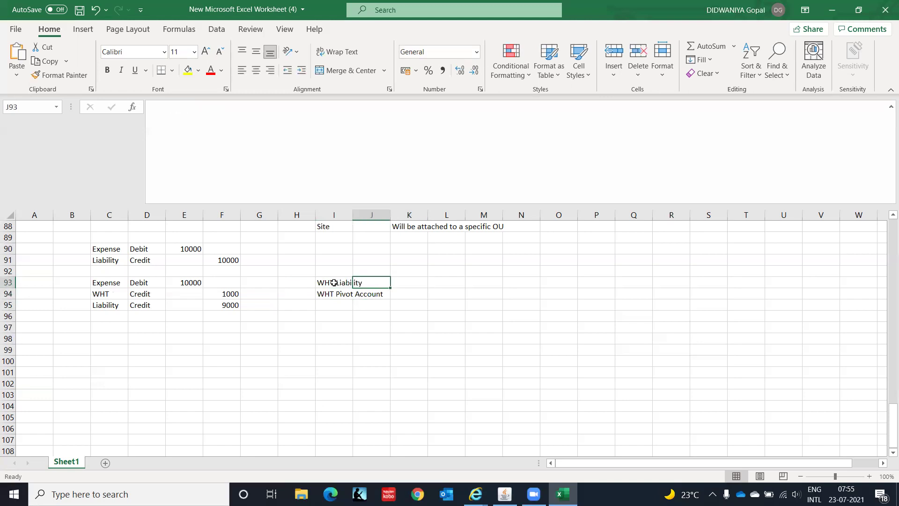
text(1332)
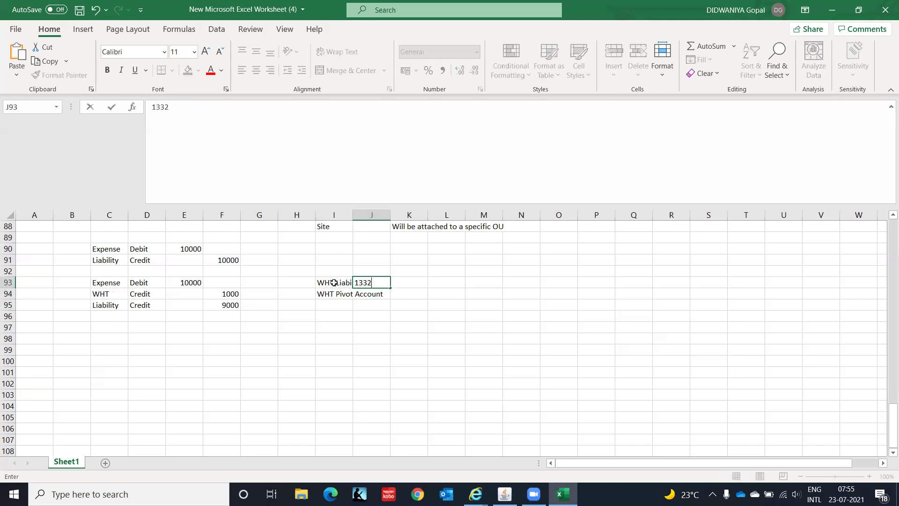
key(Return)
text(1332)
key(Return)
key(Up)
key(Up)
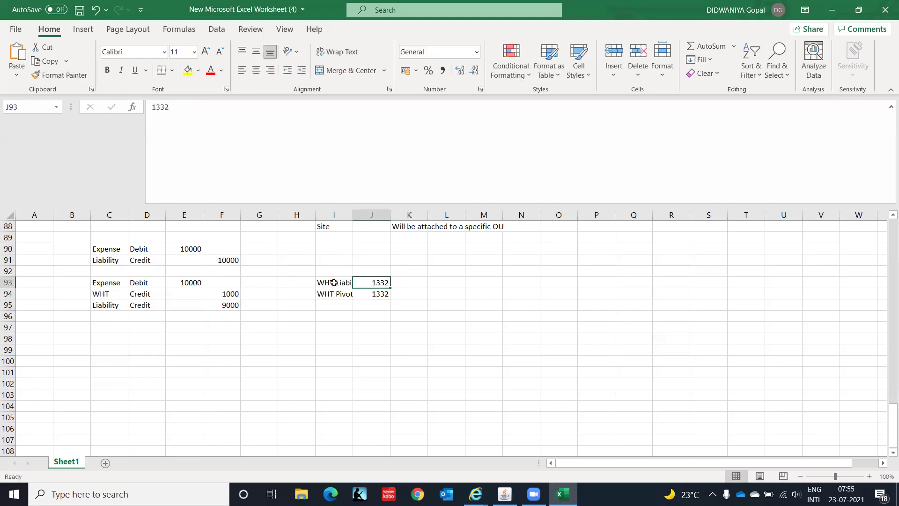
Step: Fill in the WHT amounts: 1000 in L93 for WHT Liability and 1000 in K94 for WHT Pivot Account
key(Right)
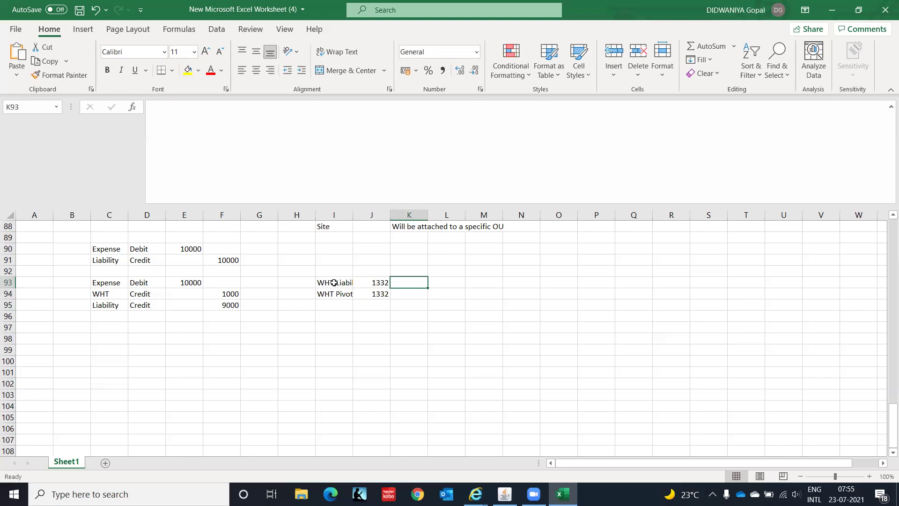
key(Right)
text(1000)
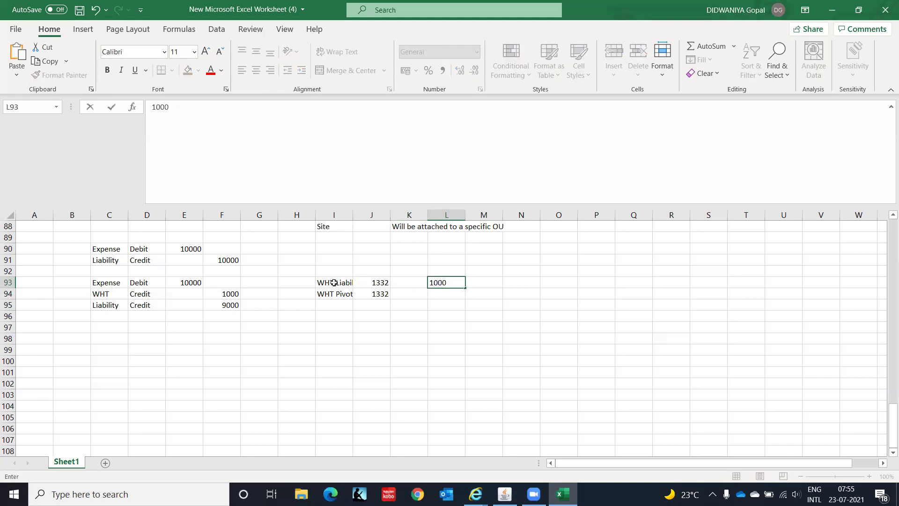
key(Return)
key(Left)
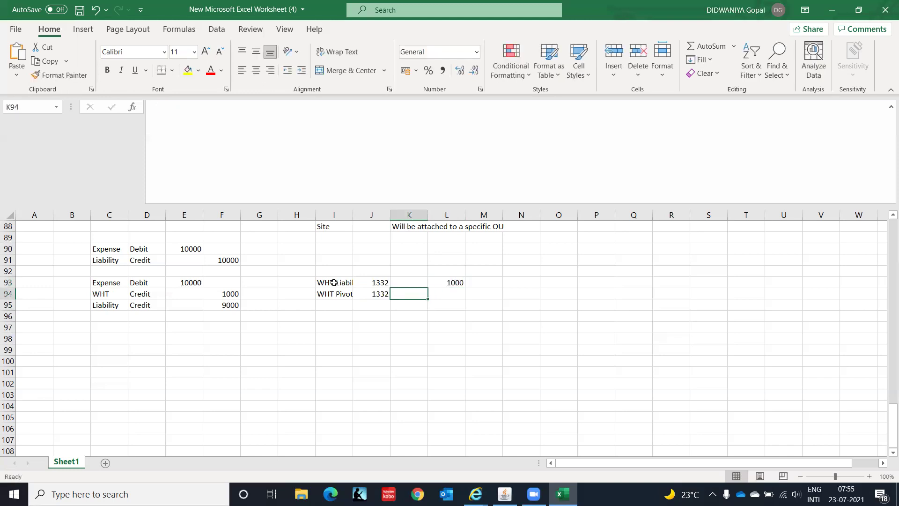
text(1000)
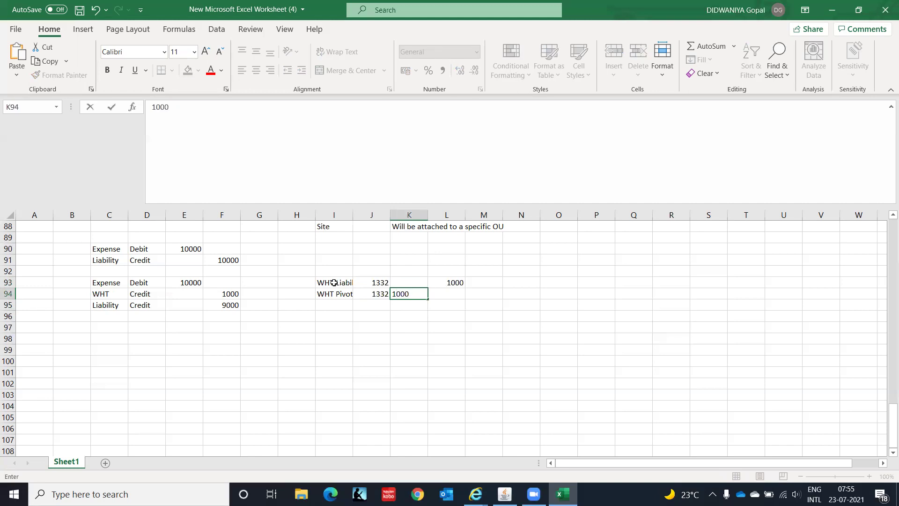
key(Return)
Step: Copy the Expense, WHT and Liability journal entry from C93:F95 to the block starting at I96
key(Left)
key(Left)
key(Left)
key(Left)
key(Left)
key(Left)
key(Left)
key(Left)
key(Up)
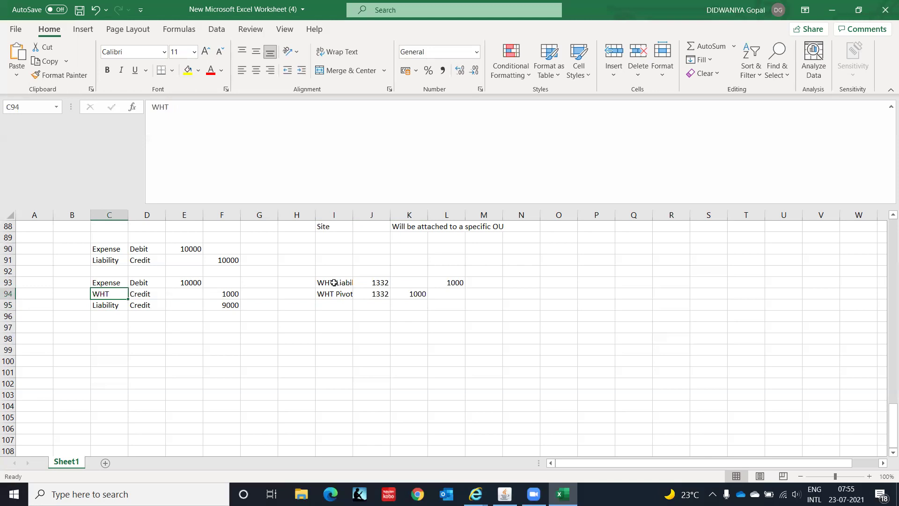
key(Up)
key(shift+Down)
key(shift+Down)
key(shift+Right)
key(shift+Right)
key(shift+Right)
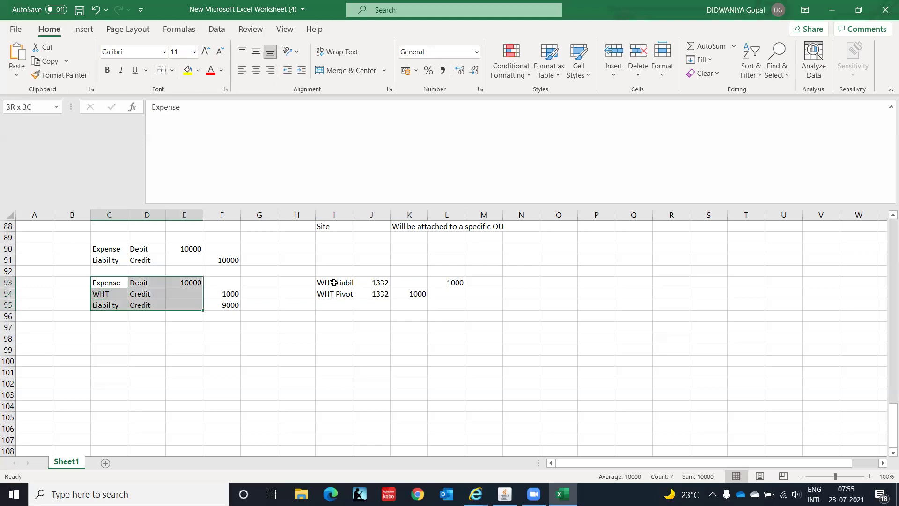
key(ctrl+c)
key(Down)
key(Down)
key(Down)
key(Down)
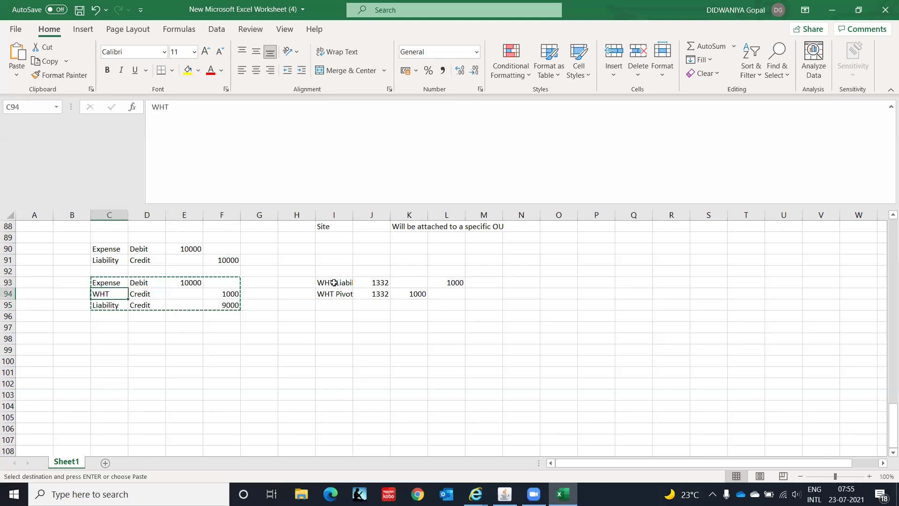
key(Right)
key(Right)
key(Right)
key(Right)
key(Right)
key(Right)
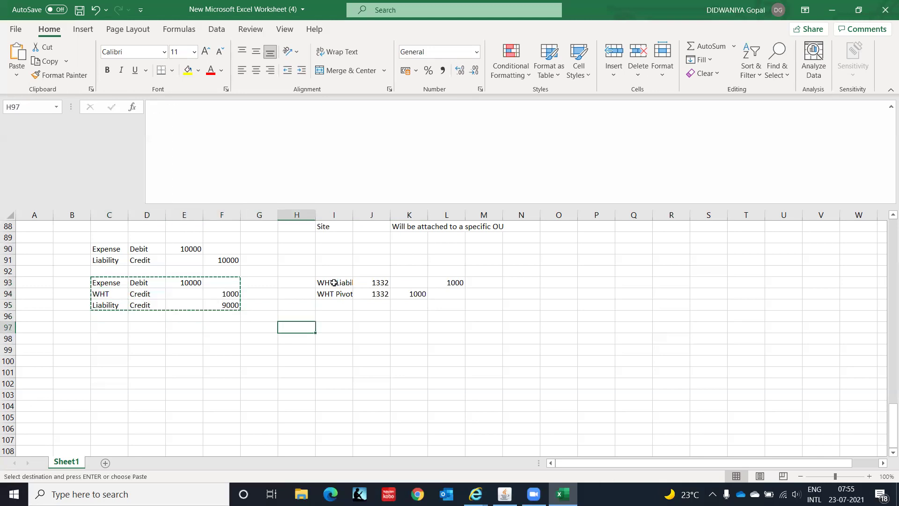
key(Up)
key(ctrl+v)
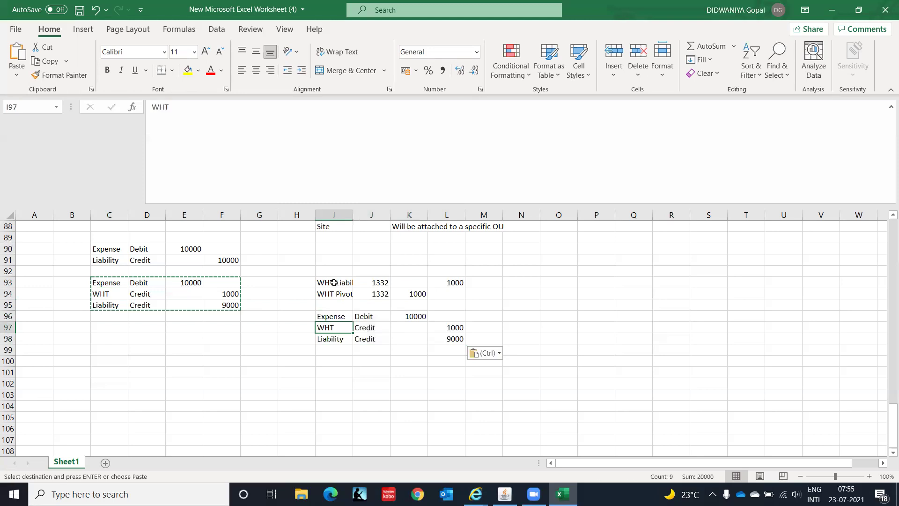
Step: Replace the WHT label in I97 with a copy of WHT Pivot Account from I94, and widen column I to fit
key(Up)
key(Up)
key(ctrl+c)
key(Down)
key(Down)
key(Down)
key(Return)
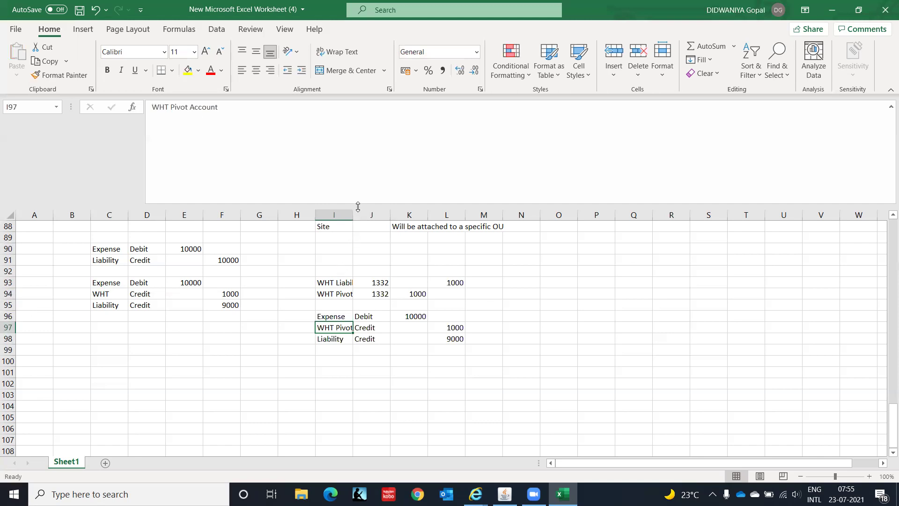
drag(355, 215, 393, 216)
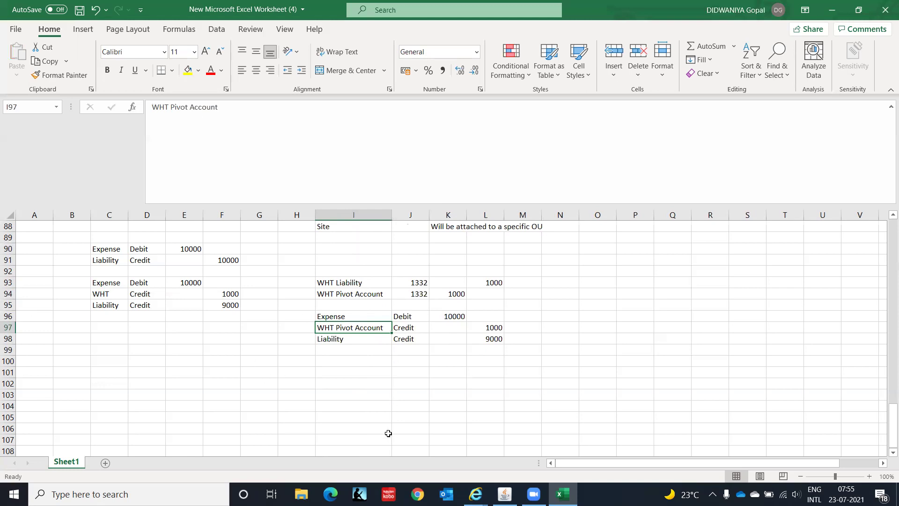
Step: Switch to Oracle Applications and close the Invoice Workbench and Invoice Batches forms to return to the Navigator
click(504, 495)
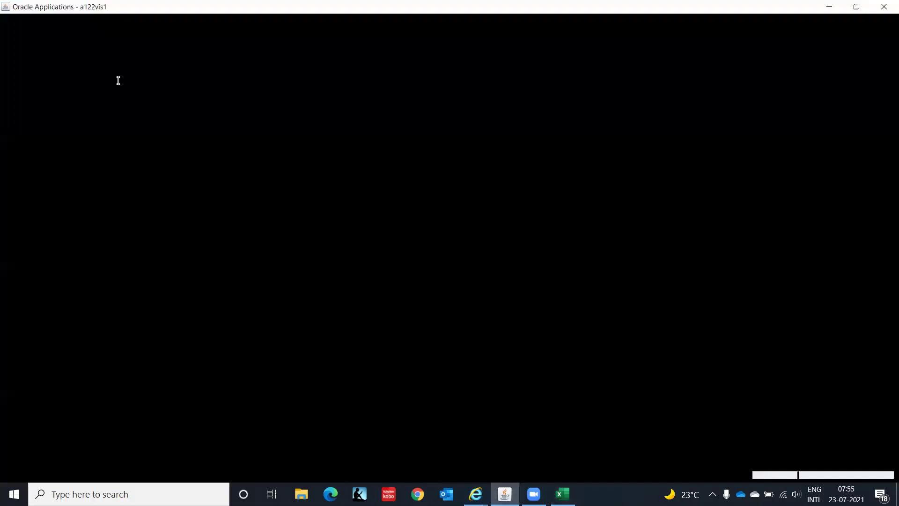
click(594, 63)
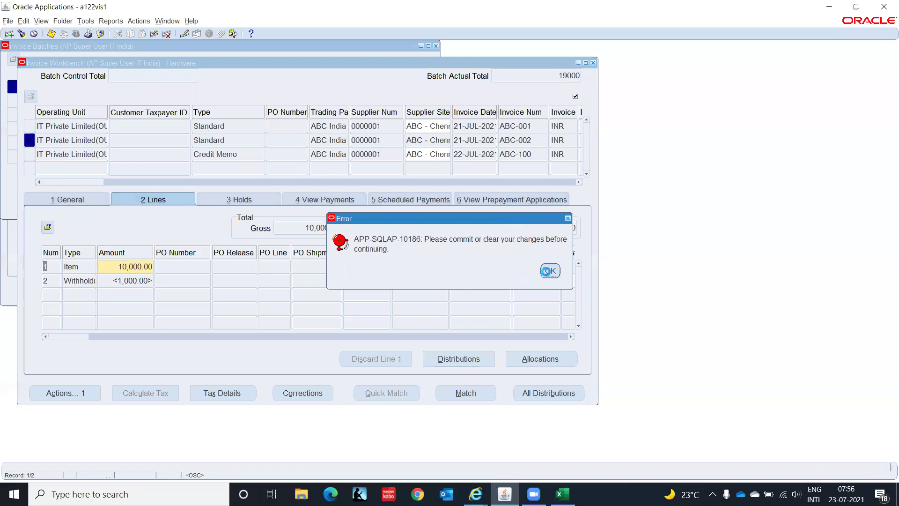
key(Return)
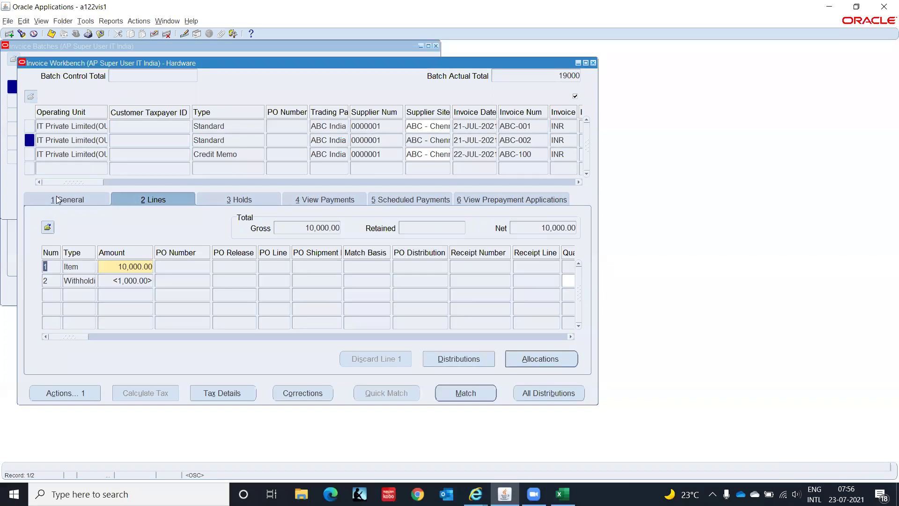
click(57, 199)
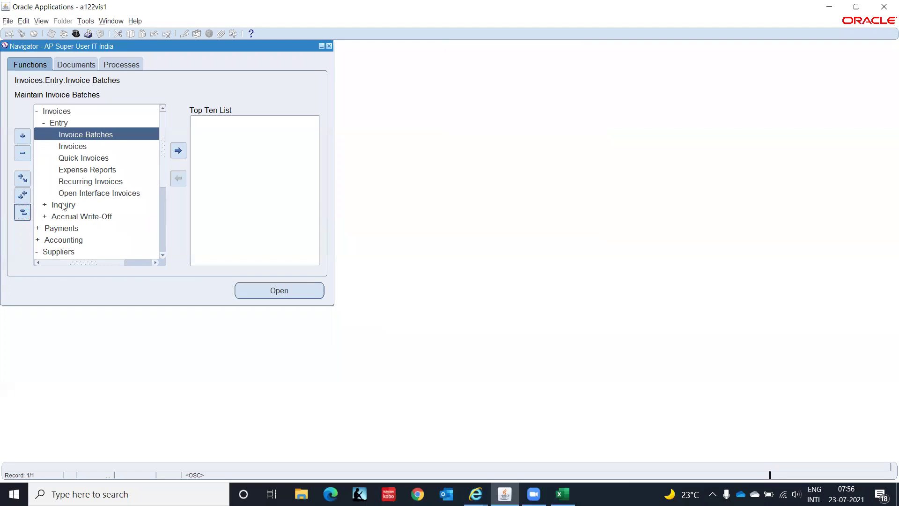
Step: Open the Payables Options setup form for IT Private Limited(OU)
click(61, 181)
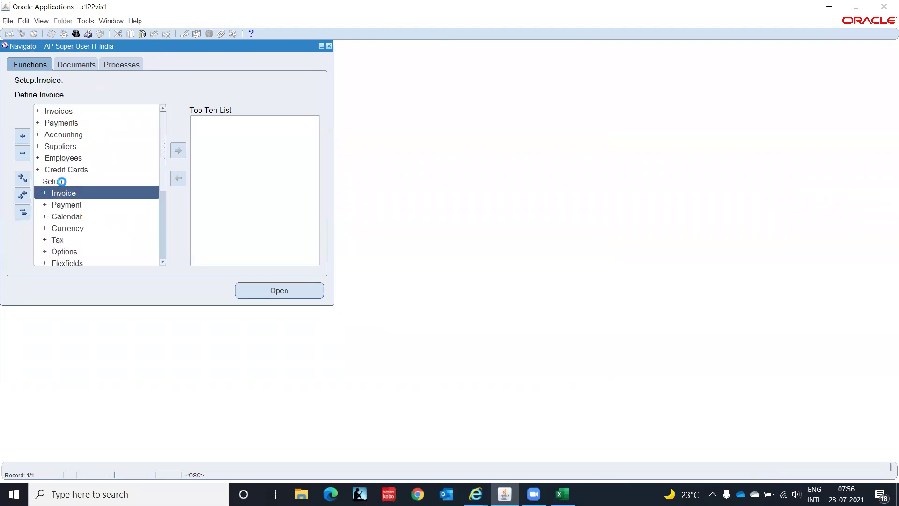
key(Down)
key(Down)
key(Down)
key(Down)
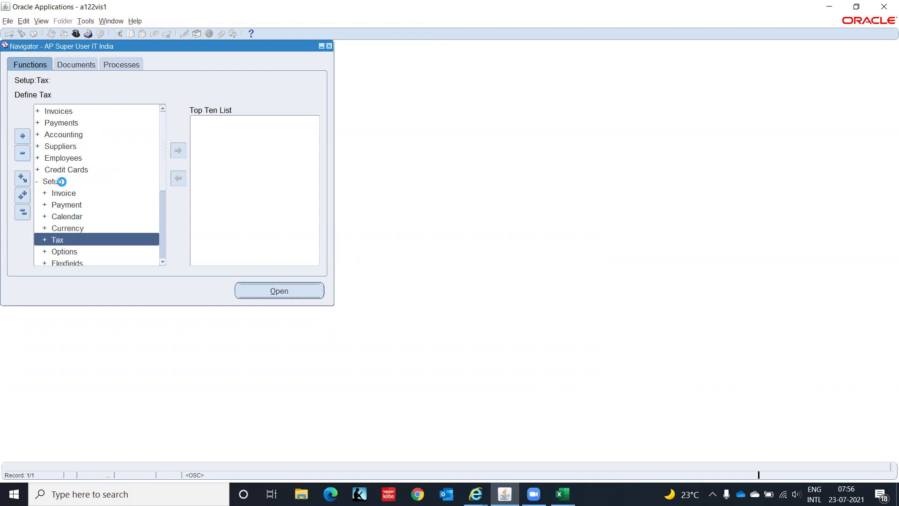
key(Down)
key(Down)
key(Down)
key(Down)
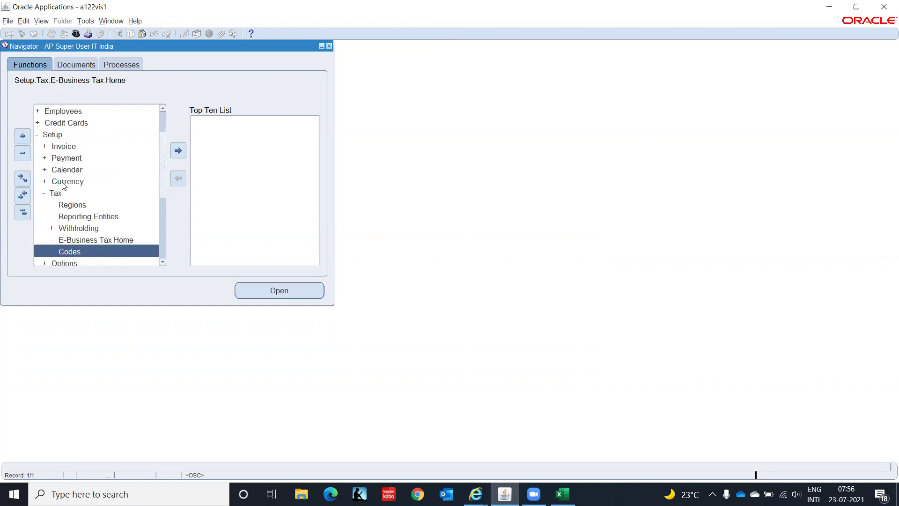
key(Down)
key(Down)
key(Down)
key(Up)
key(Up)
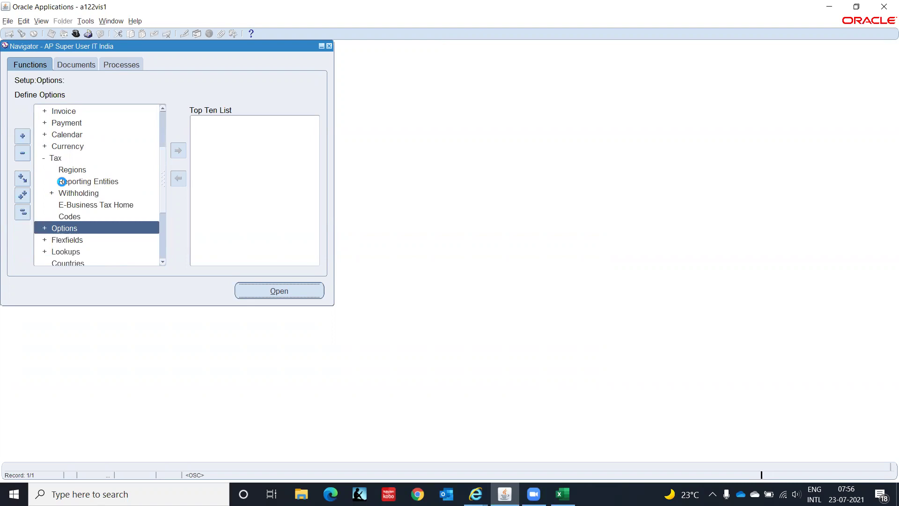
key(Down)
key(Down)
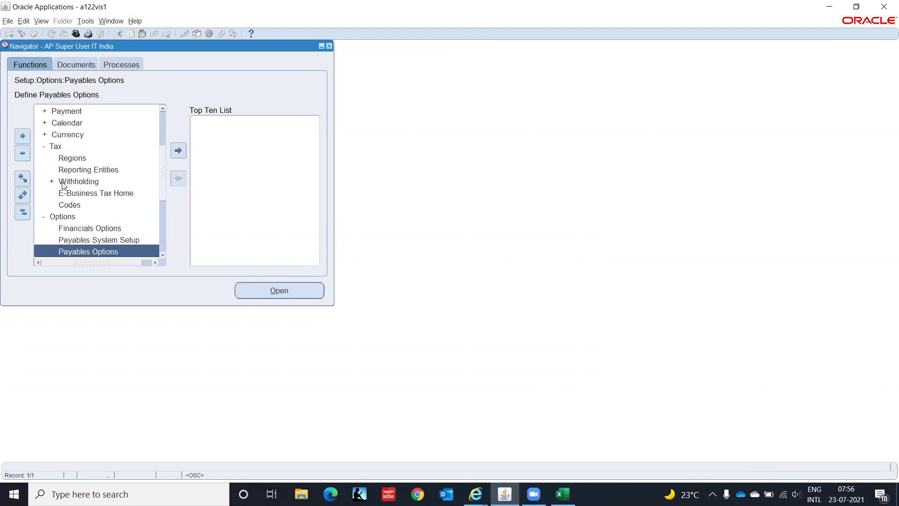
key(Tab)
key(Return)
Step: In the Withholding Tax options, set Create Withholding Invoice to At Invoice Validation Time, save and close the form
click(430, 93)
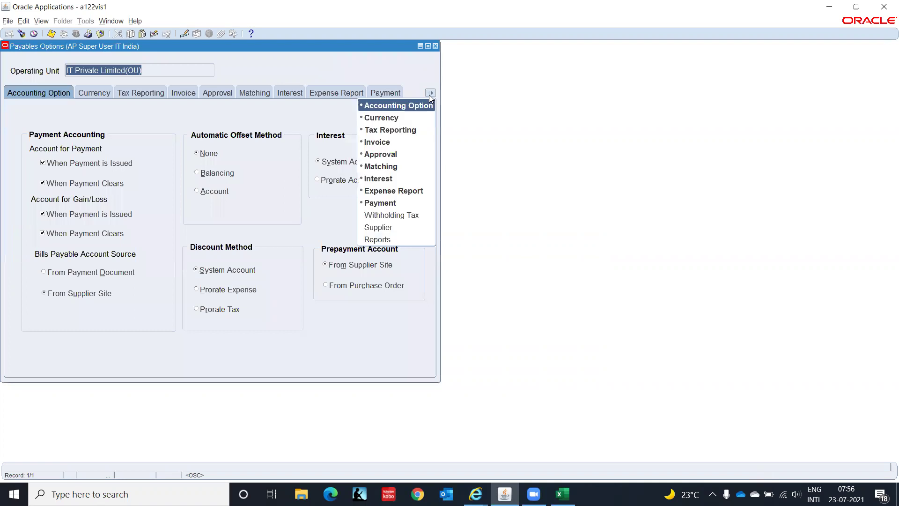
click(381, 216)
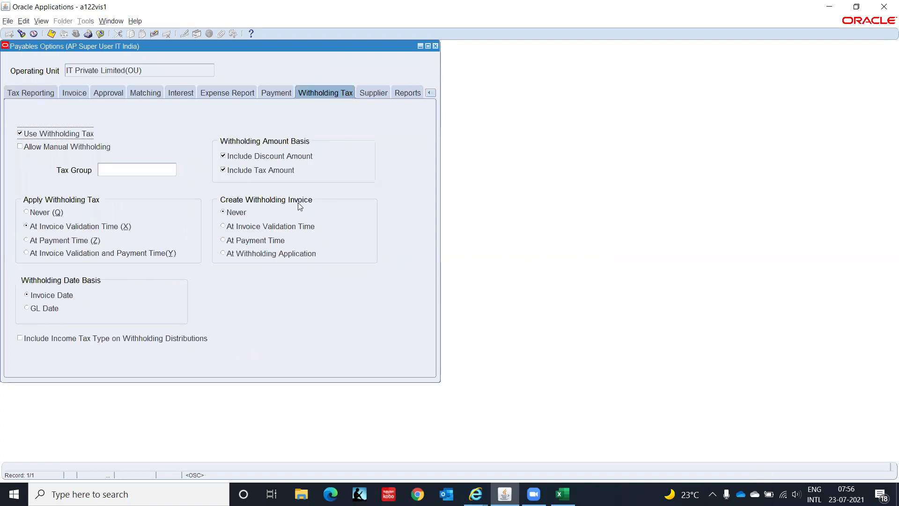
click(234, 230)
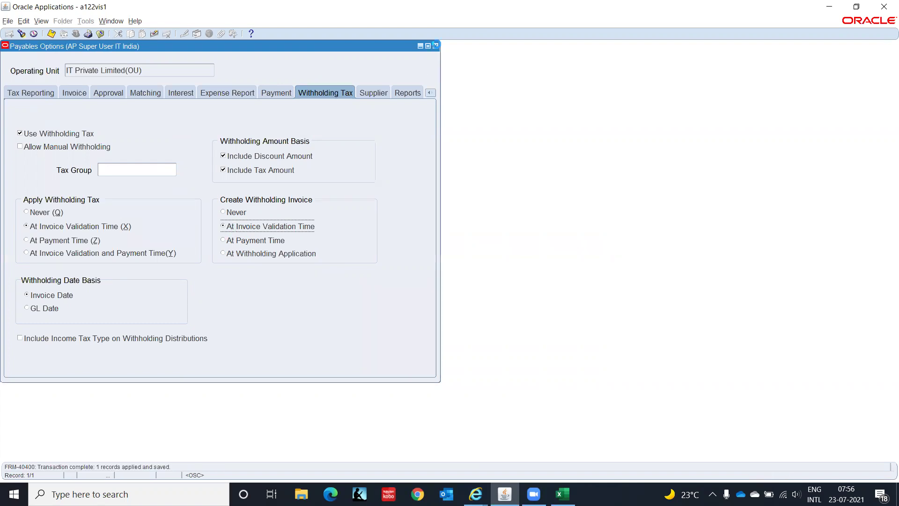
click(436, 46)
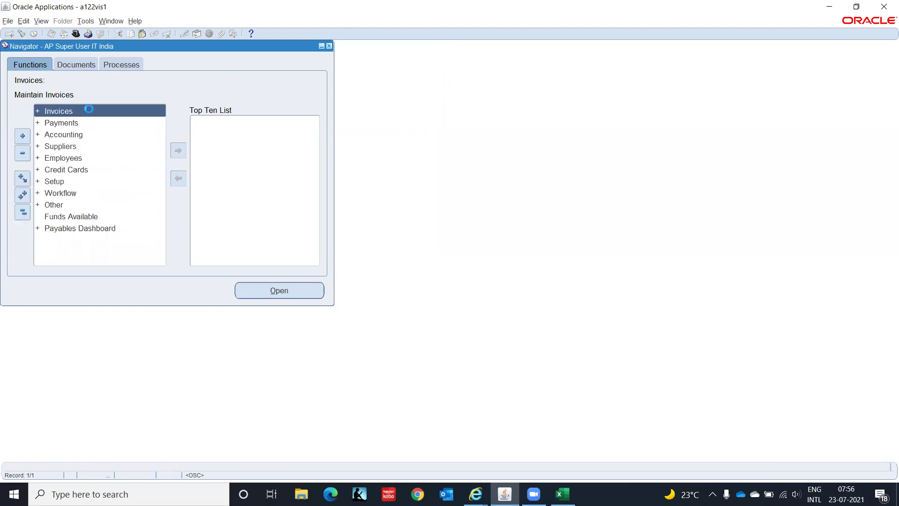
Step: Open the Invoice Batches entry form
double_click(89, 111)
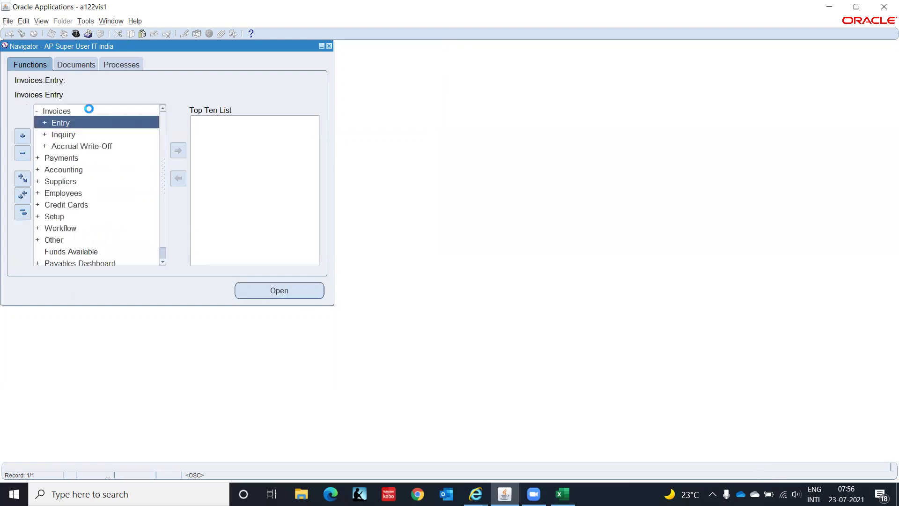
key(Return)
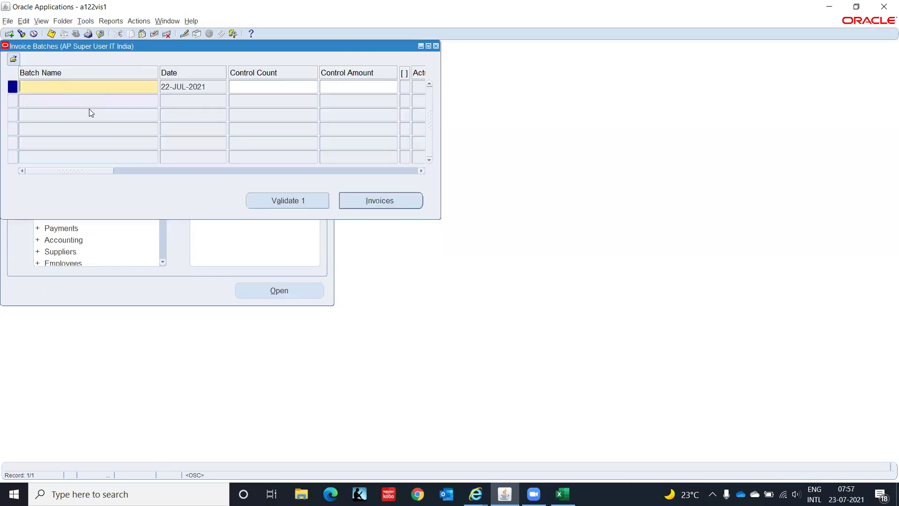
Step: Find the Hardware invoice batch and open its invoices
text(Hardware)
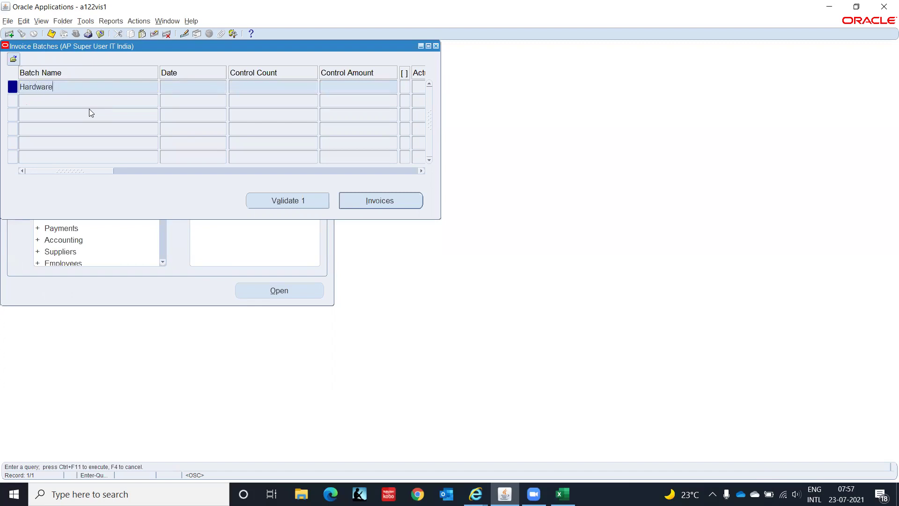
key(ctrl+F11)
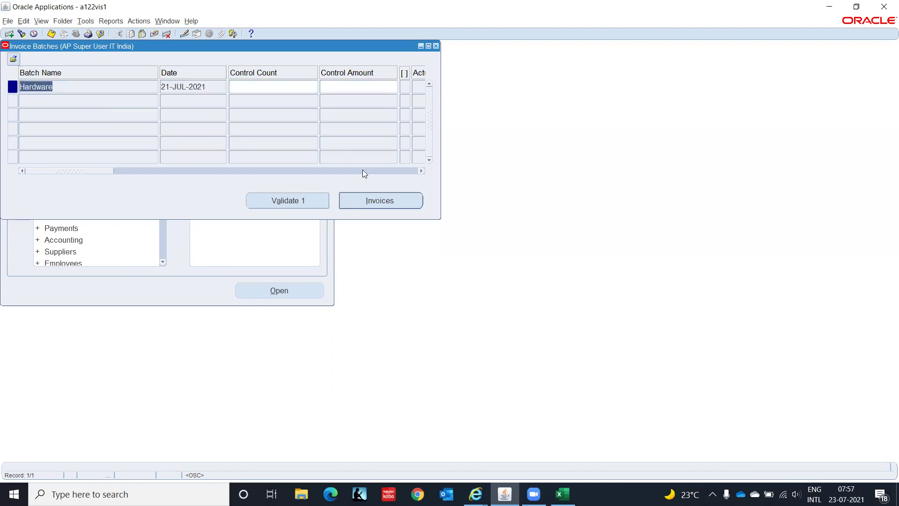
click(379, 203)
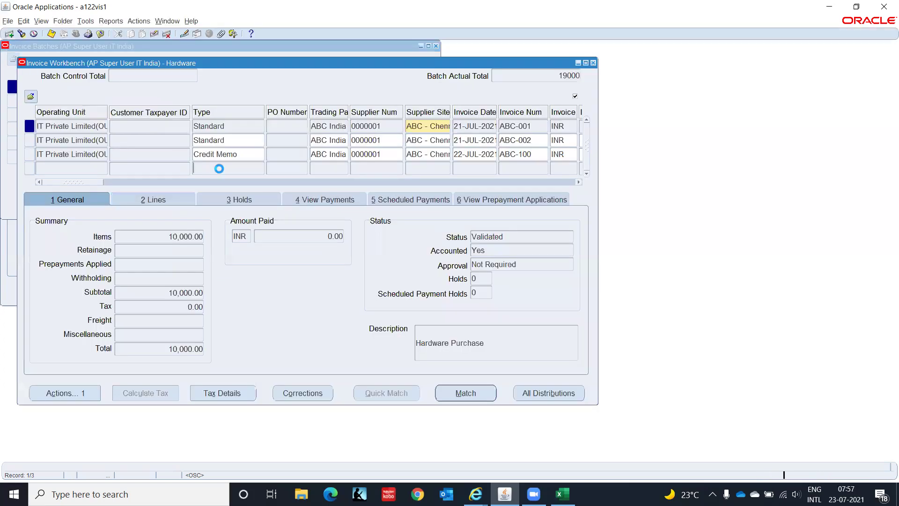
Step: Add a Standard invoice for ABC India, numbered ABC-003, dated 22-JUL-2021, with an invoice amount of 10,000
click(218, 168)
click(318, 168)
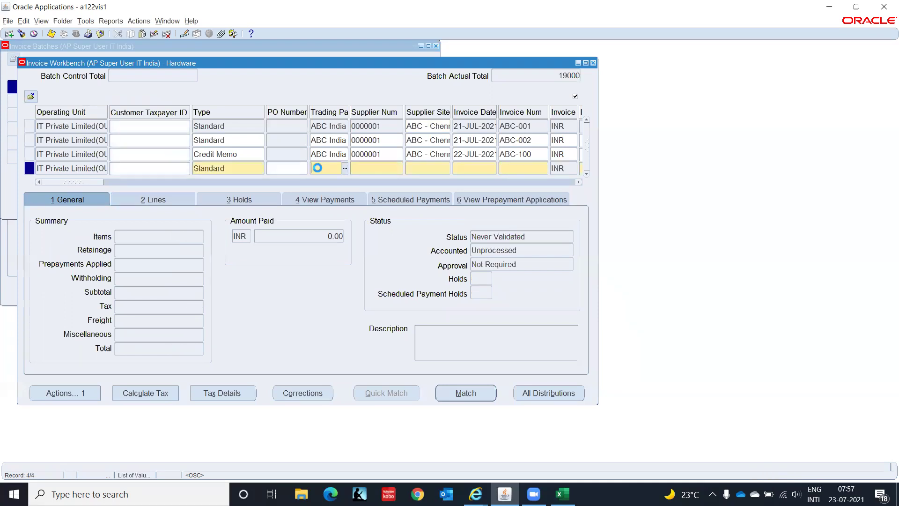
text(ABC)
key(Tab)
key(Tab)
key(Tab)
key(shift+F5)
key(Tab)
text(ABC)
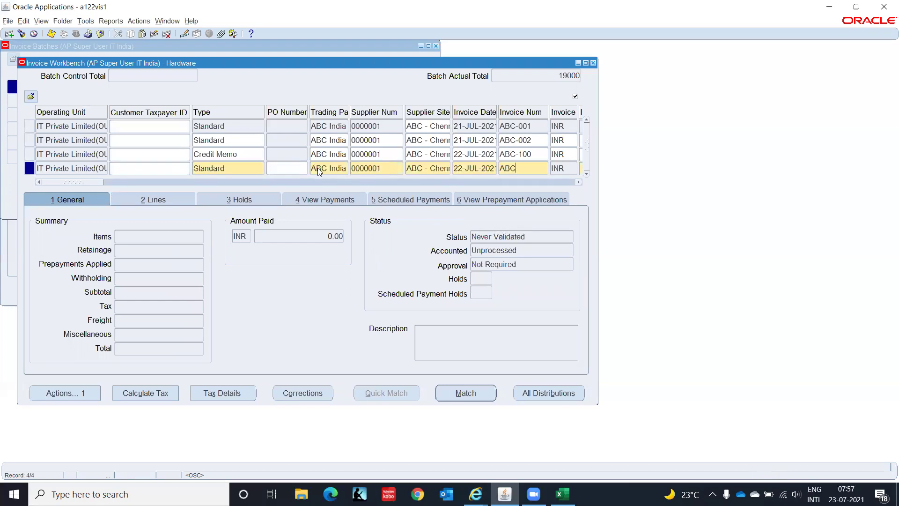
text(-003)
key(Tab)
key(Tab)
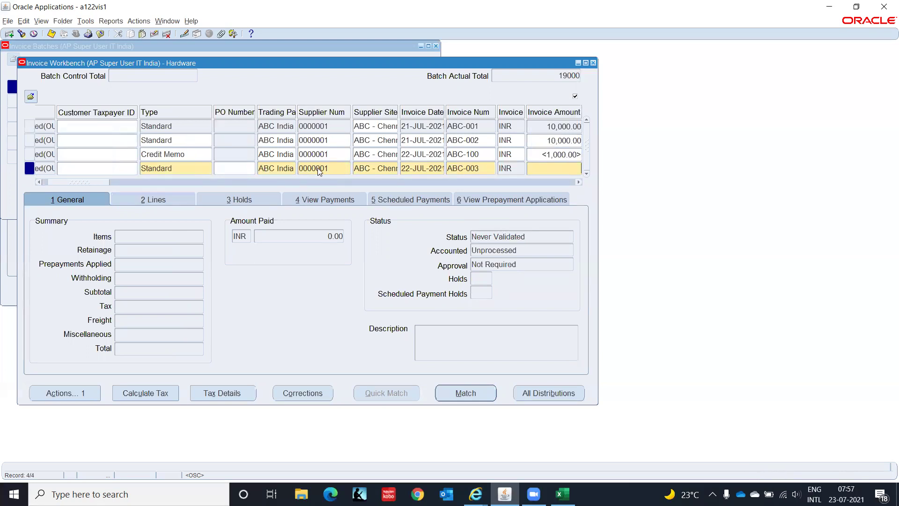
text(10,000)
key(Tab)
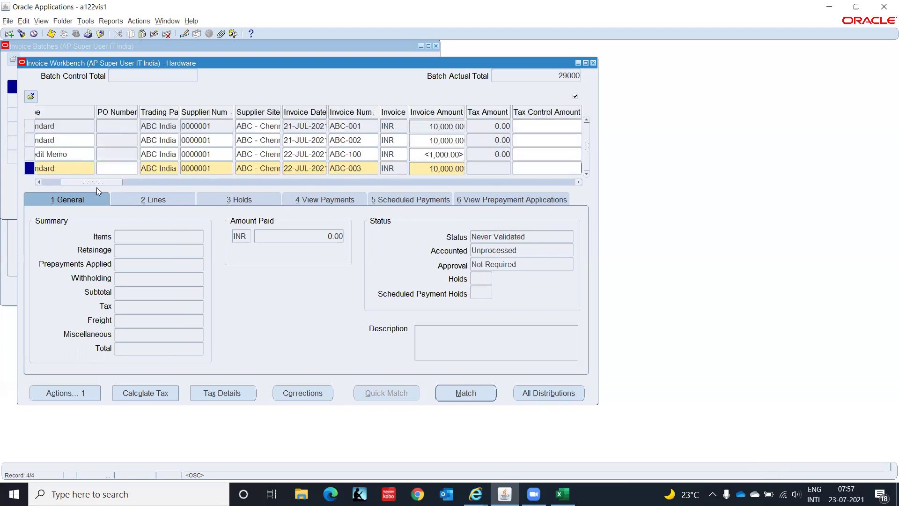
Step: Set the description of invoice ABC-003 to Hardware and its payment method to CHECK
drag(94, 181, 212, 186)
click(248, 167)
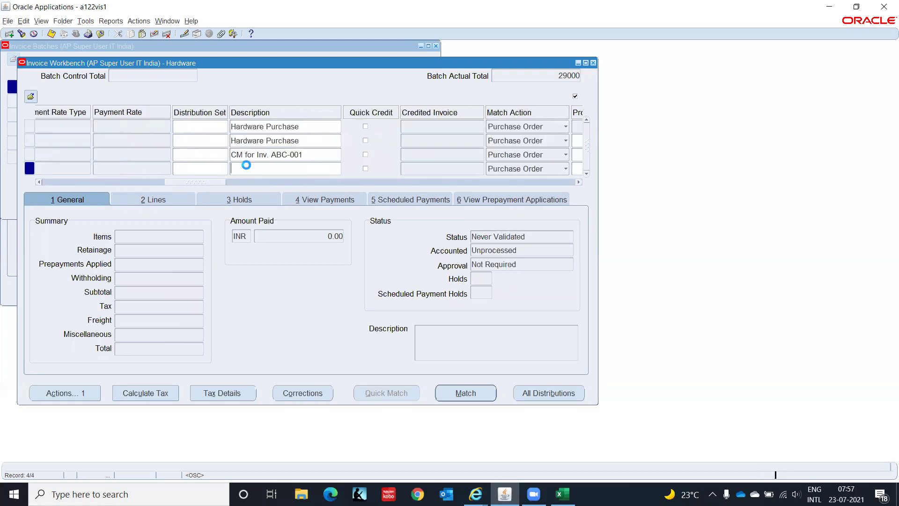
text(Hardware)
key(Tab)
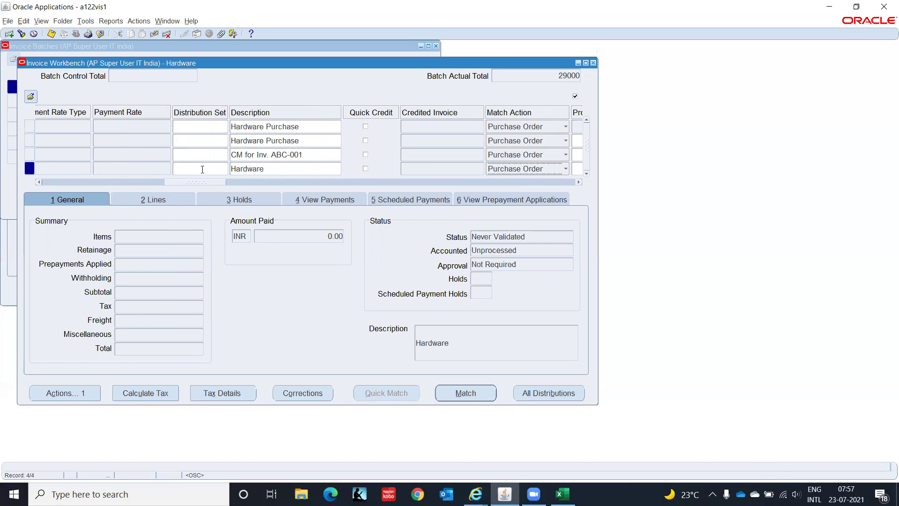
drag(193, 185, 304, 199)
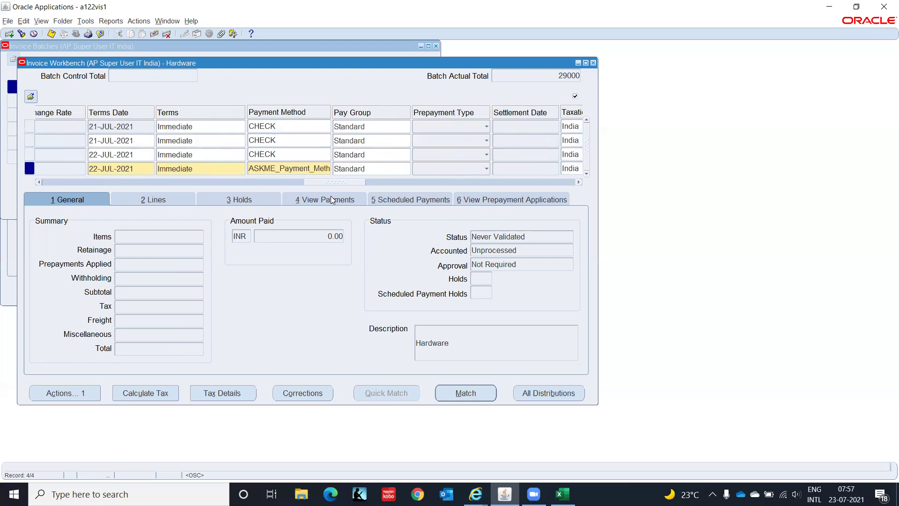
click(301, 168)
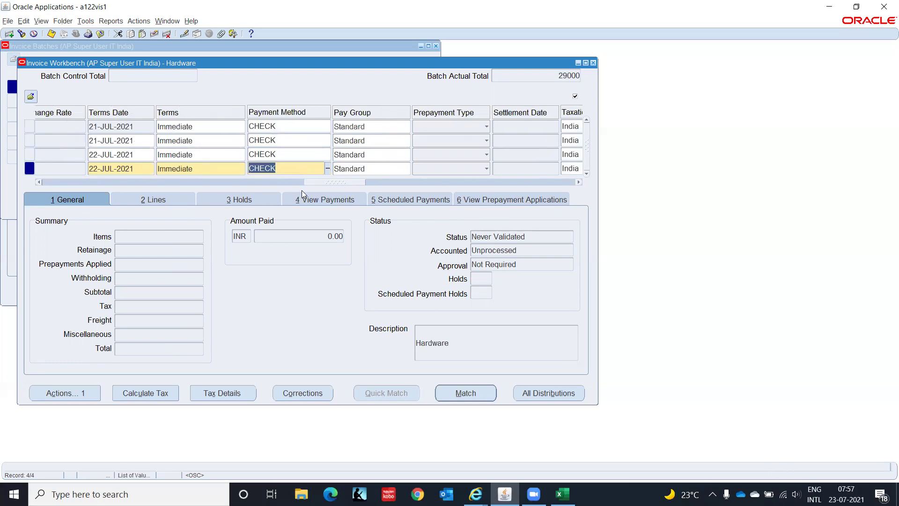
key(Return)
key(Tab)
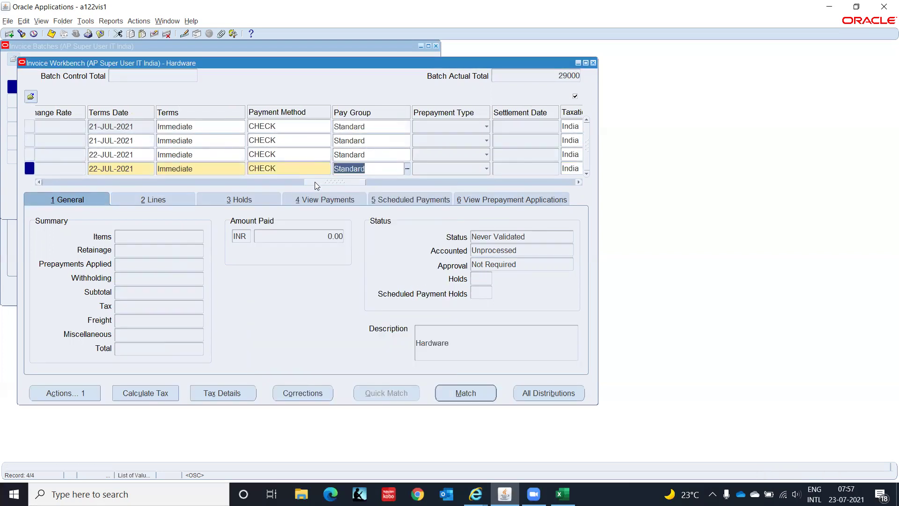
Step: Enter x for XXX in the invoice's additional details and accept the additional information for India with a blank context value
drag(316, 182, 562, 170)
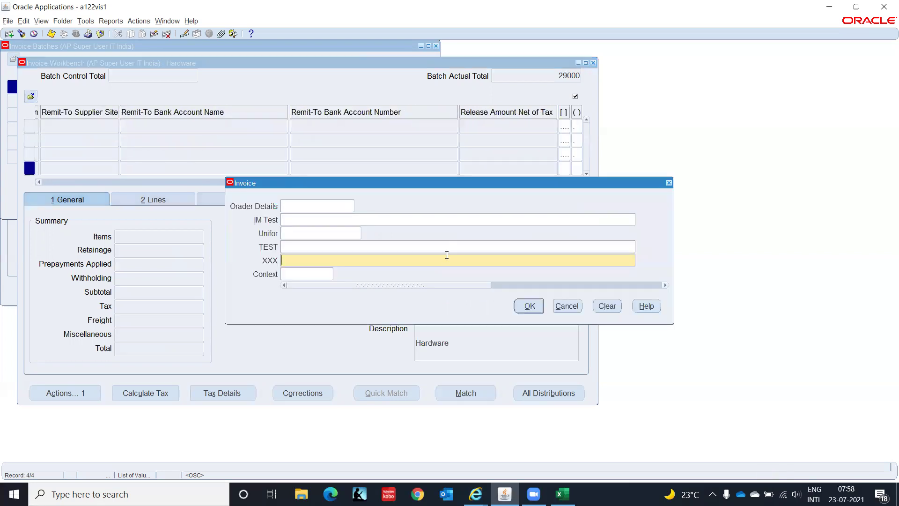
text(x)
click(531, 307)
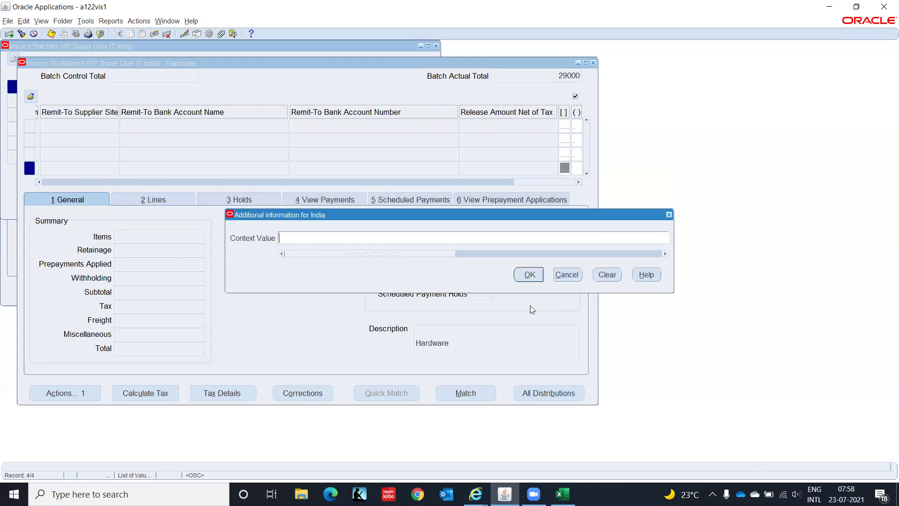
key(Return)
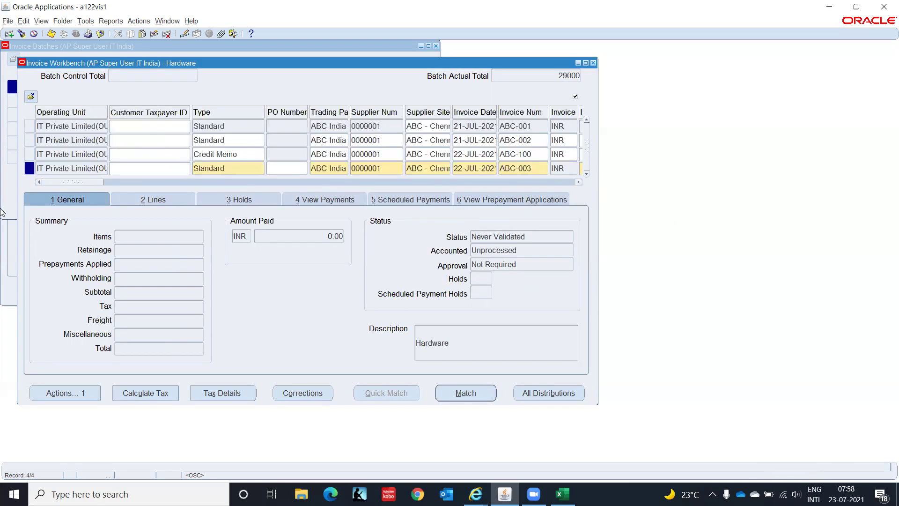
Step: Show the Voucher Number field in the invoice grid and enter voucher number 4 for invoice ABC-003
click(251, 165)
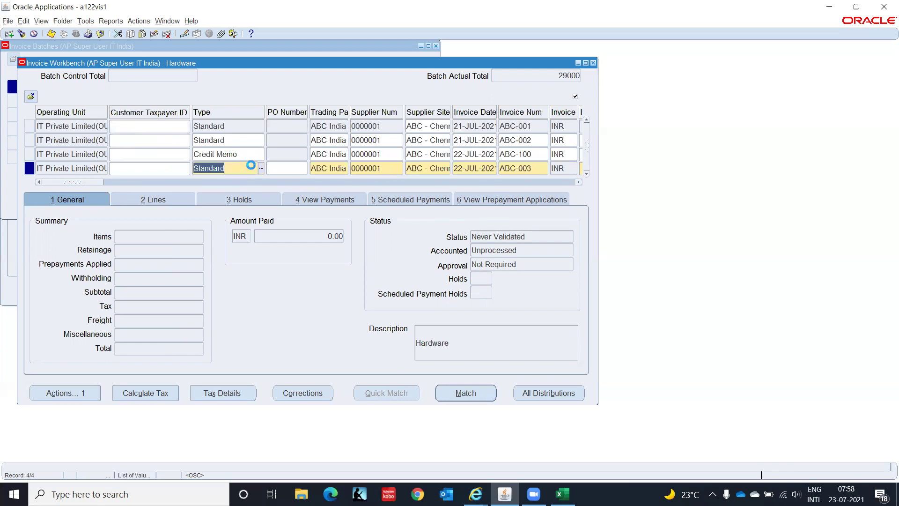
right_click(251, 165)
mouse_move(301, 211)
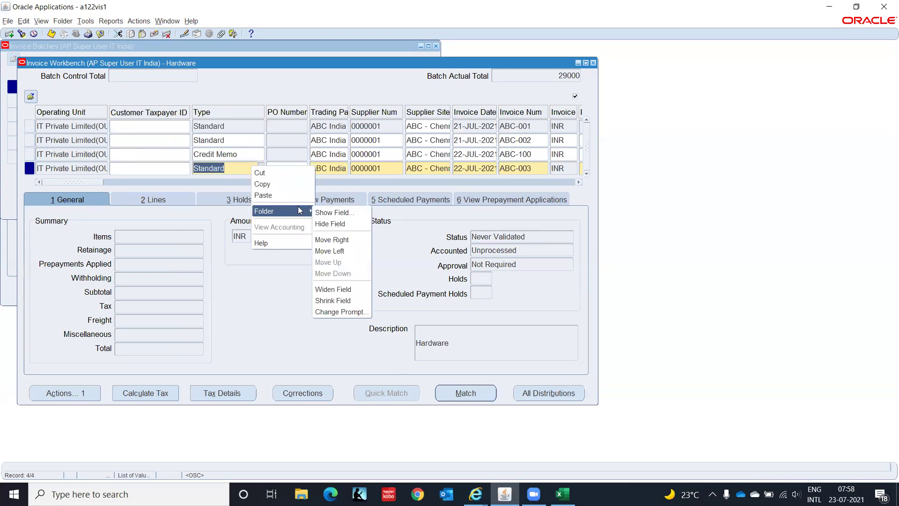
click(330, 212)
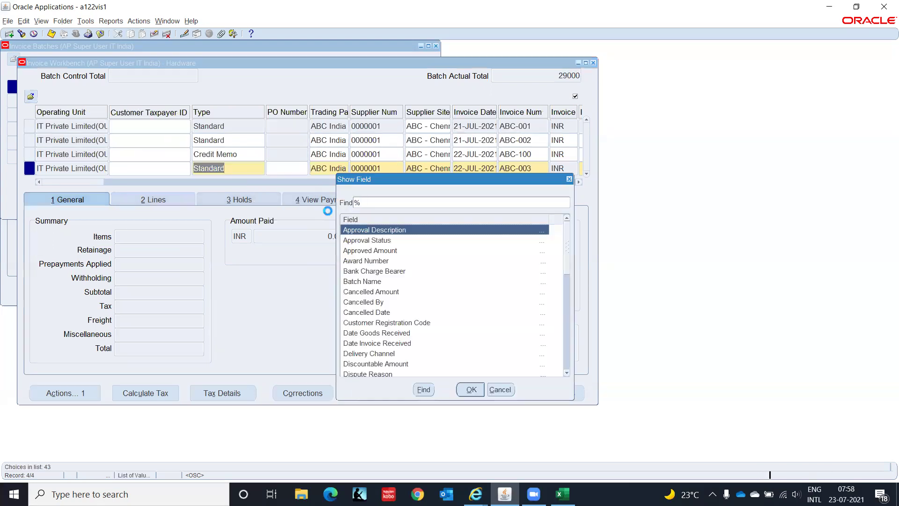
text(voucher Number)
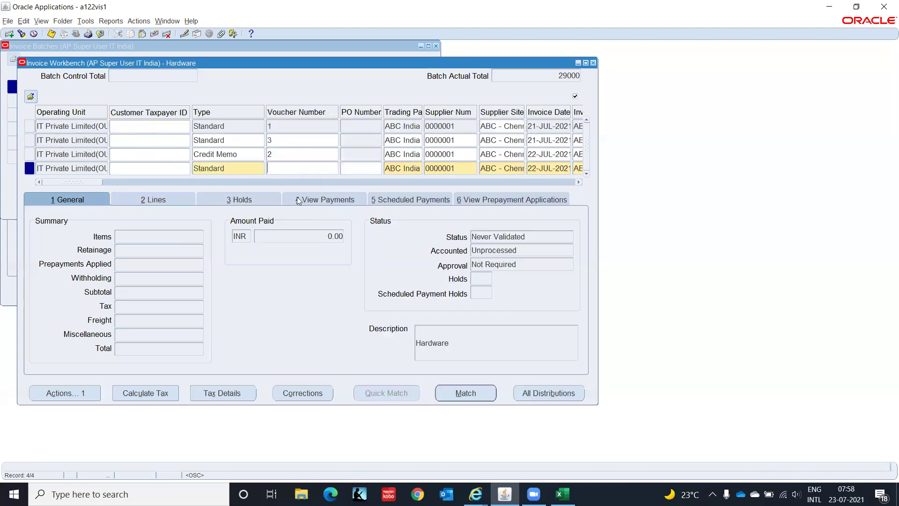
text(4)
Step: Enter an Item line of 10,000 for invoice ABC-003 with the invoice withholding tax group WHT-10%
click(152, 200)
click(117, 272)
text(10,000)
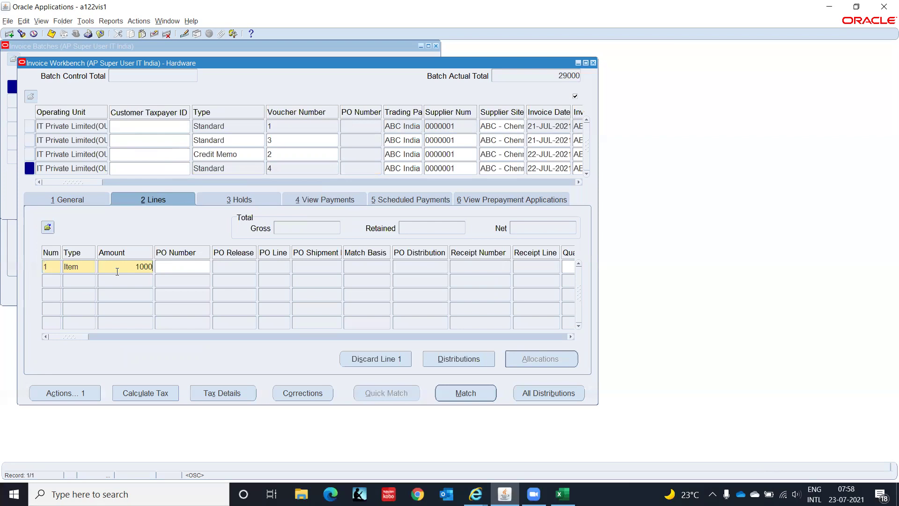
key(Tab)
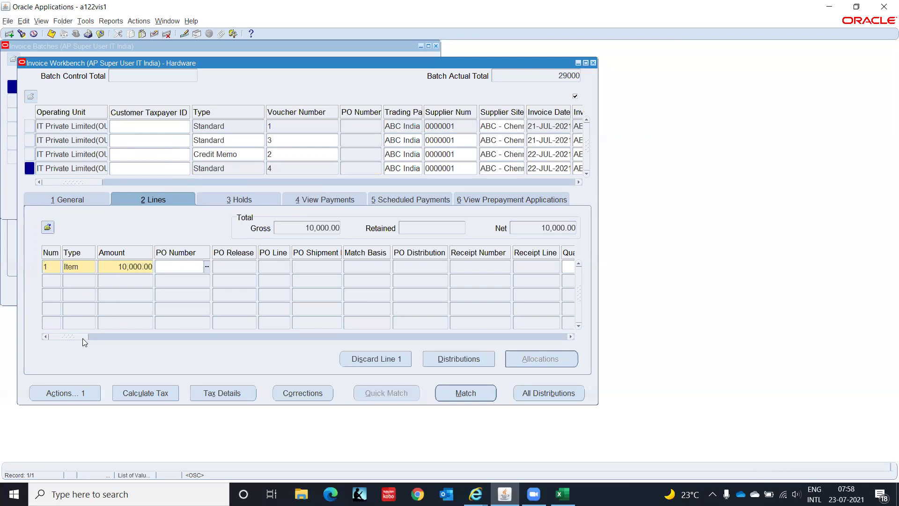
drag(82, 338, 440, 326)
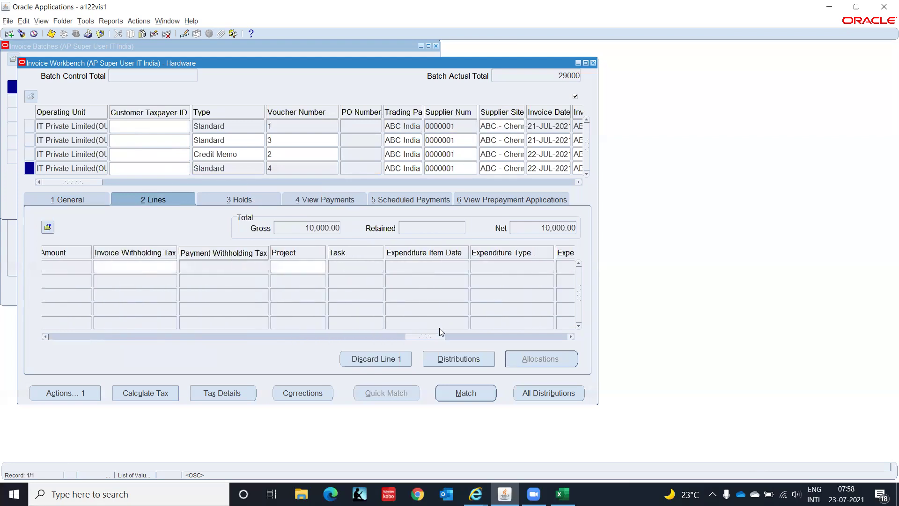
click(124, 263)
text(WHT-10%)
drag(431, 336, 69, 336)
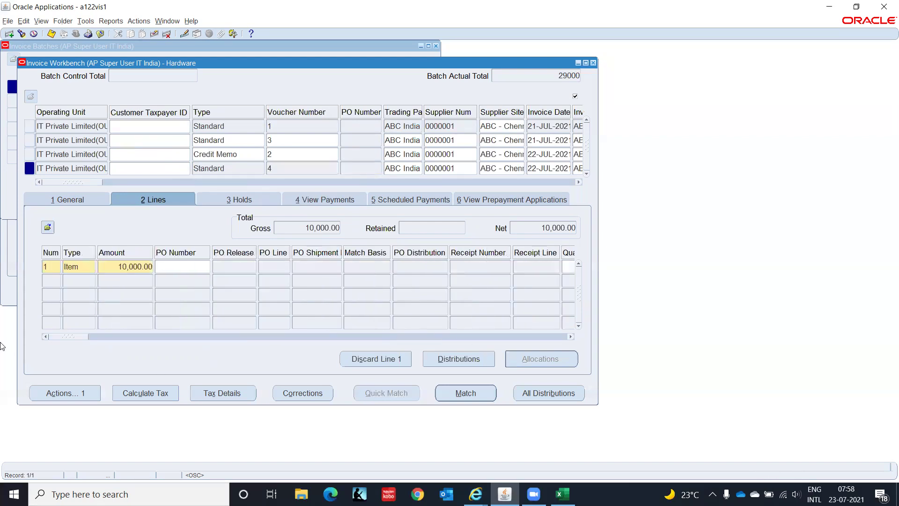
Step: Distribute 10,000 of the Item line to account C1.CHN.PUR.5110.00.0000, save, and close the distributions
click(459, 361)
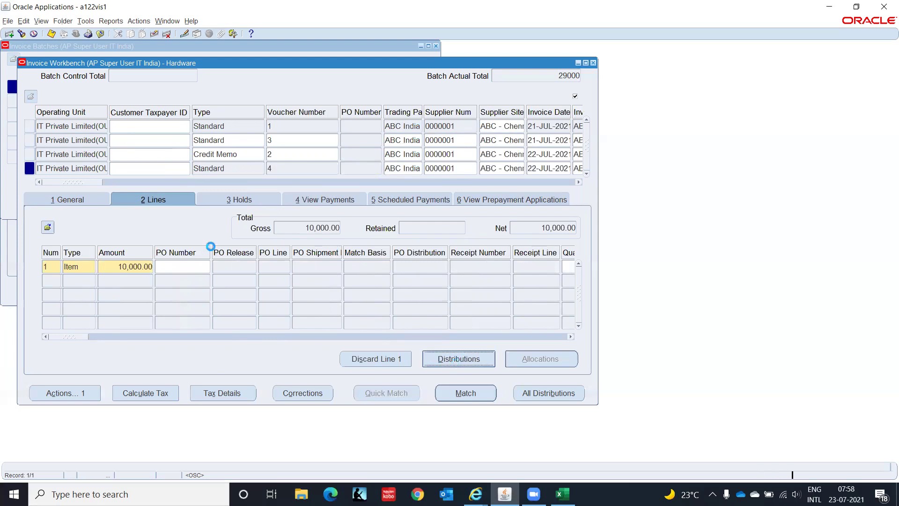
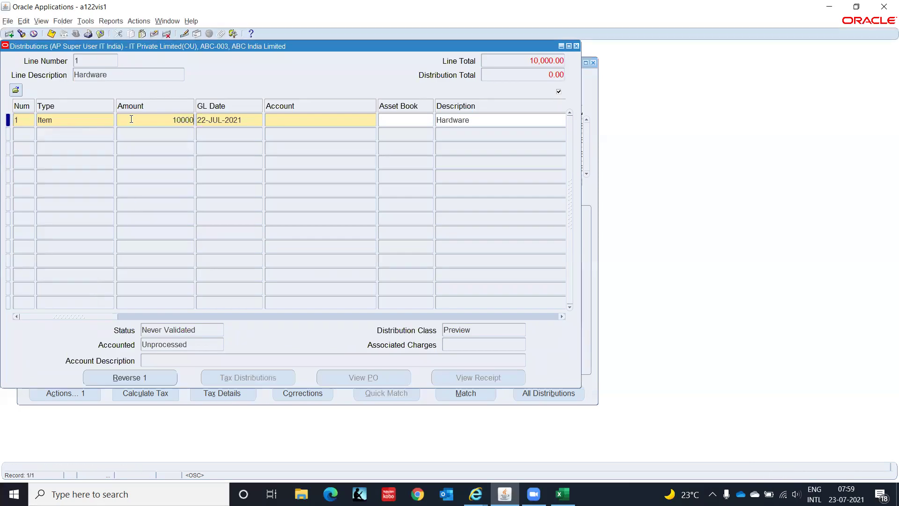
key(Tab)
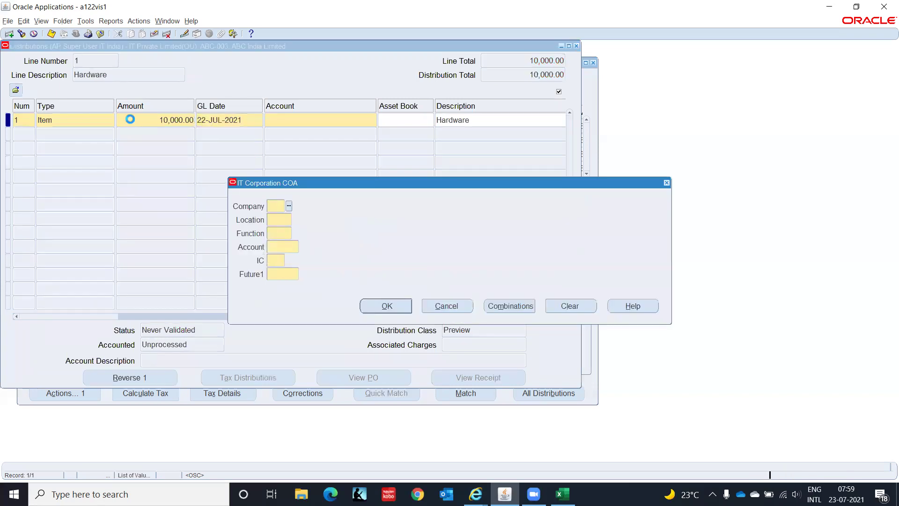
text(C1)
key(Tab)
text(CHN)
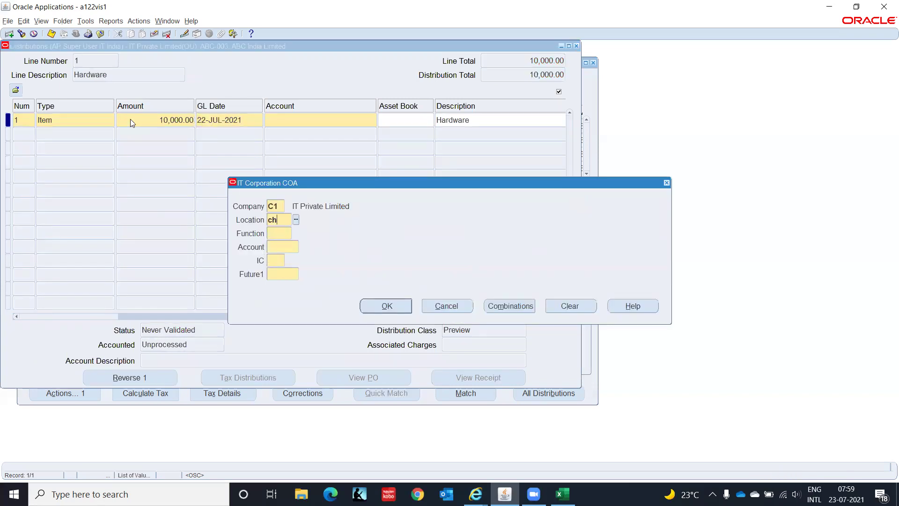
key(Tab)
text(PUR)
key(Tab)
text(5110)
key(Tab)
text(00)
key(Tab)
text(0000)
key(Tab)
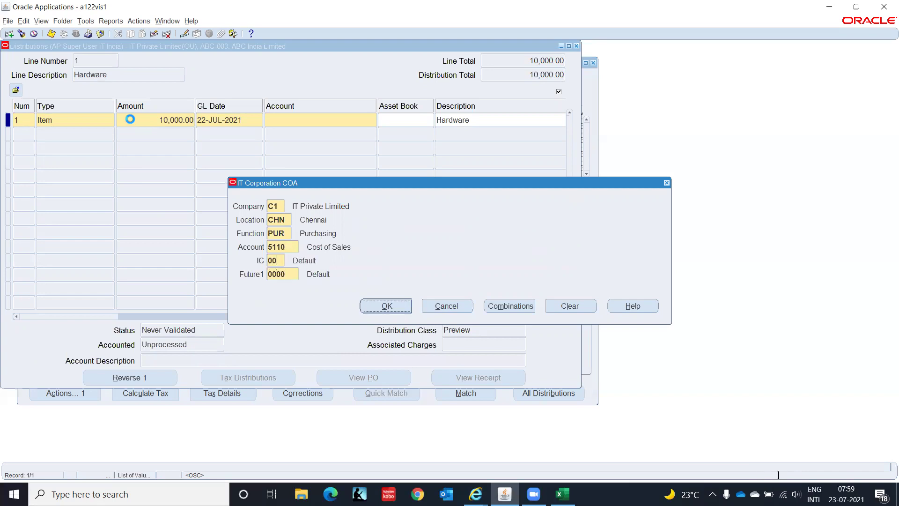
key(Return)
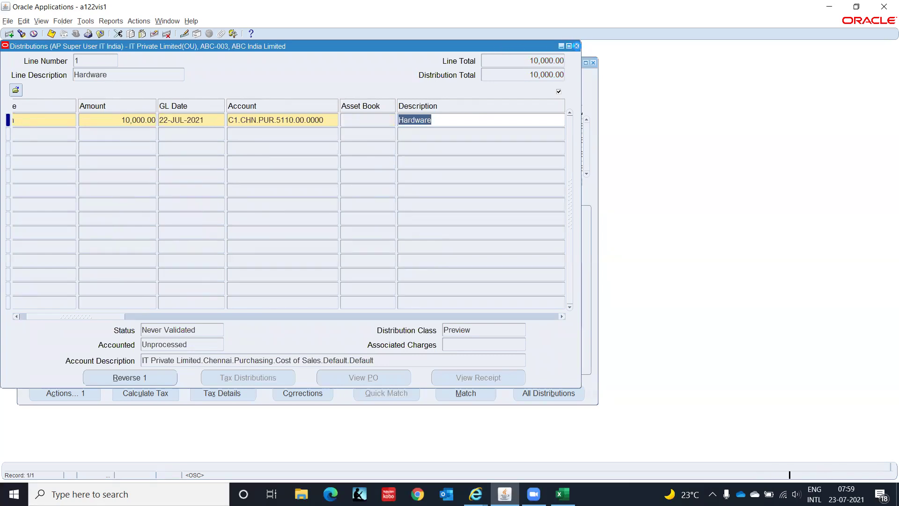
key(ctrl+s)
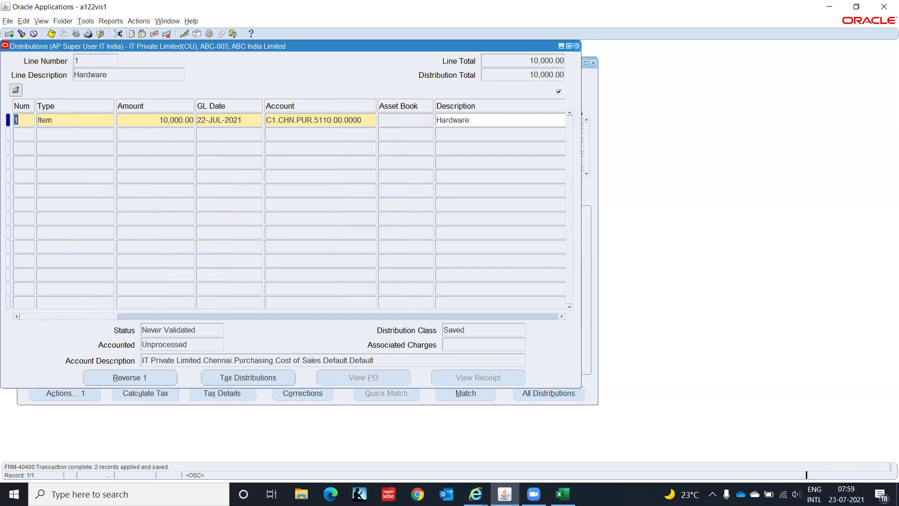
click(577, 46)
Step: Validate invoice ABC-003 from its general summary
click(73, 202)
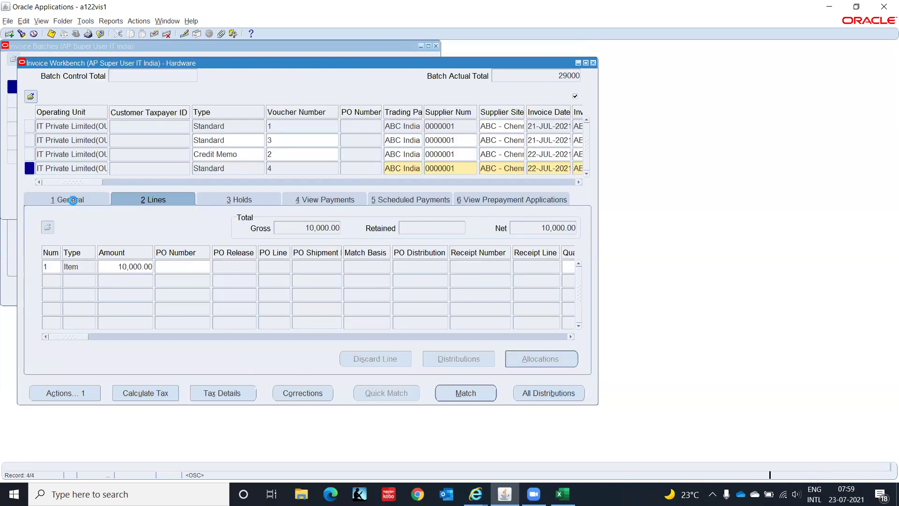
click(61, 393)
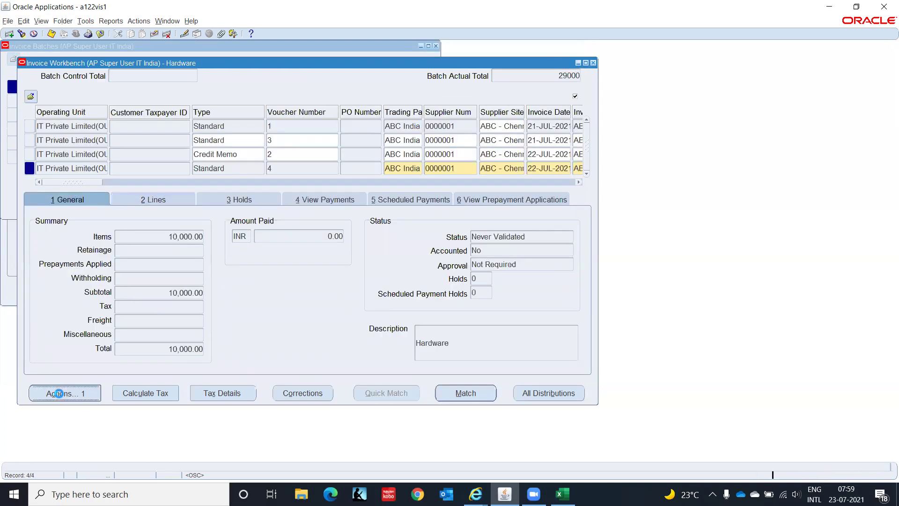
click(195, 97)
click(281, 375)
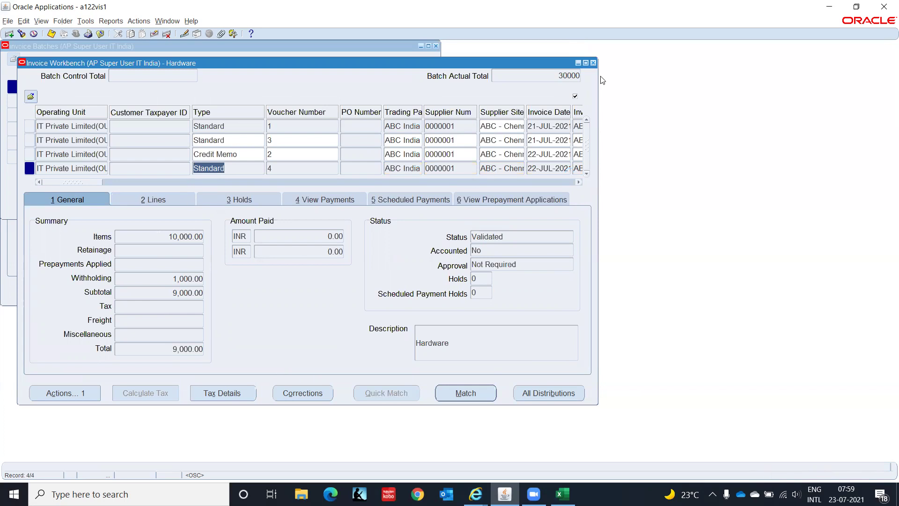
Step: Close the Invoice Workbench and the Hardware batch, and reopen a blank Invoice Batches entry form
click(593, 63)
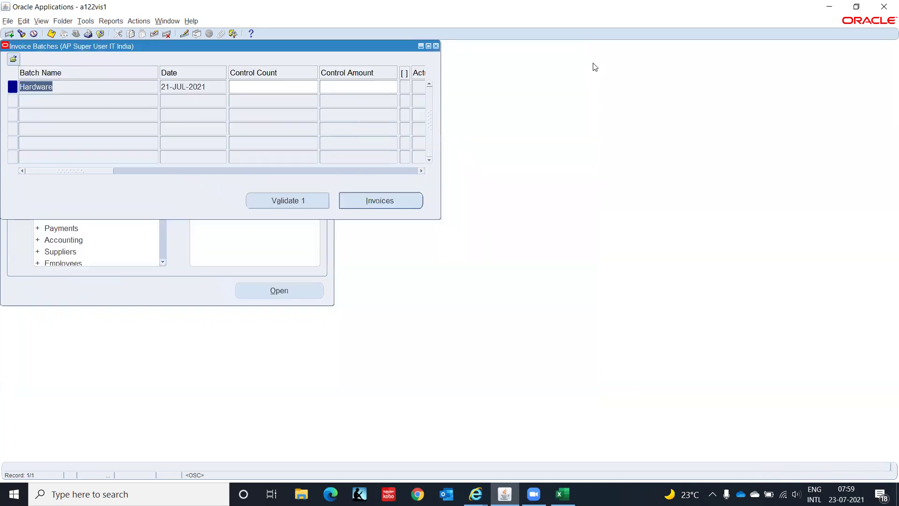
double_click(144, 130)
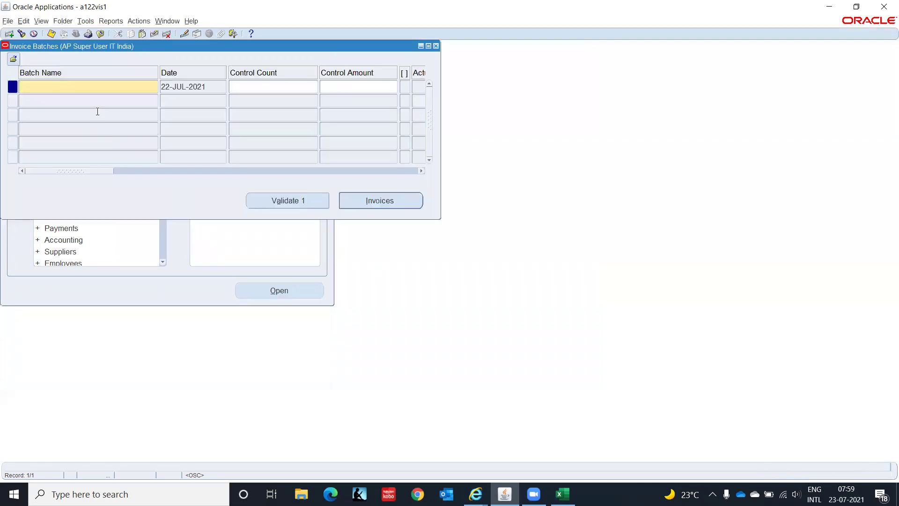
Step: Query the invoice batch named Hardware and open its invoices in the Invoice Workbench
key(F11)
text(Hardware)
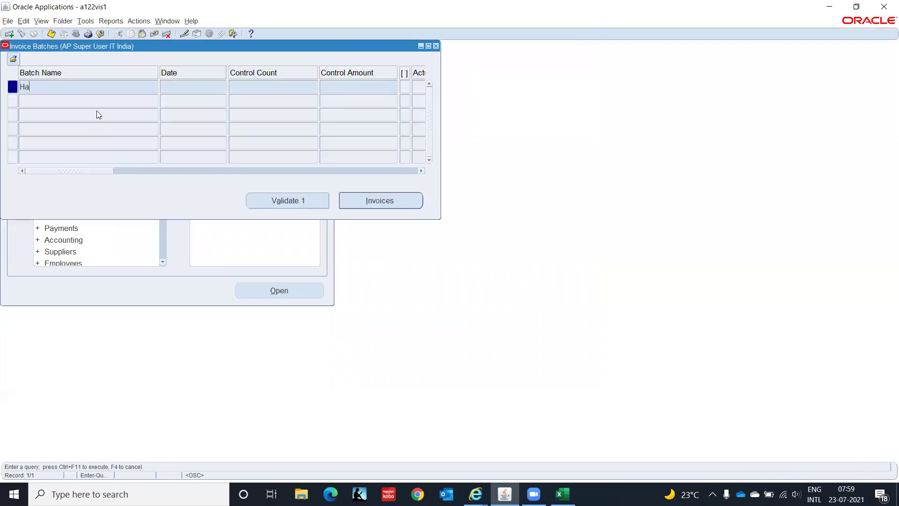
key(ctrl+F11)
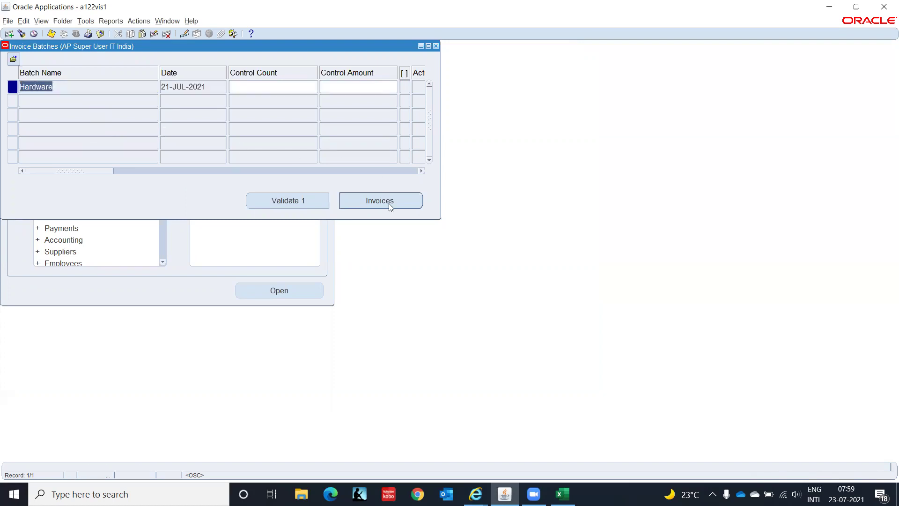
click(389, 201)
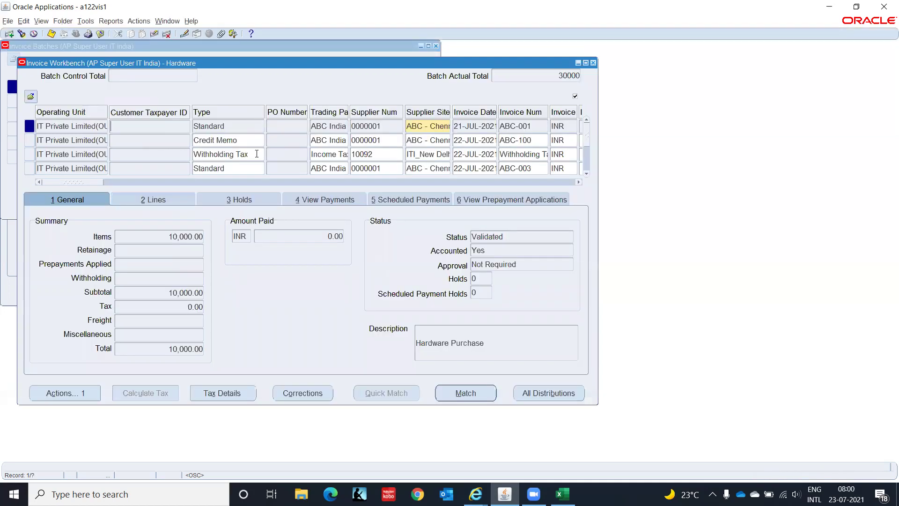
Step: Select the Withholding Tax invoice, widen the Trading Partner column to read its supplier, and view all its distributions
click(251, 157)
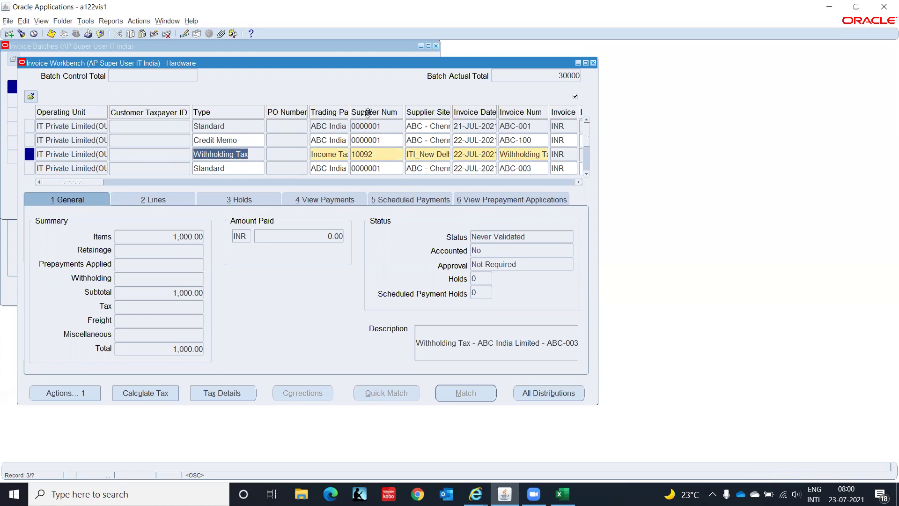
drag(350, 110, 399, 114)
click(375, 154)
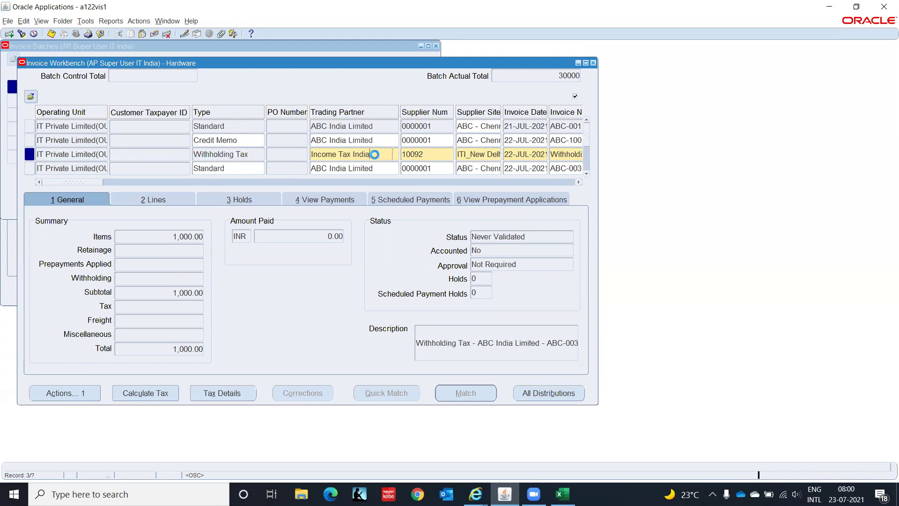
drag(91, 183, 50, 184)
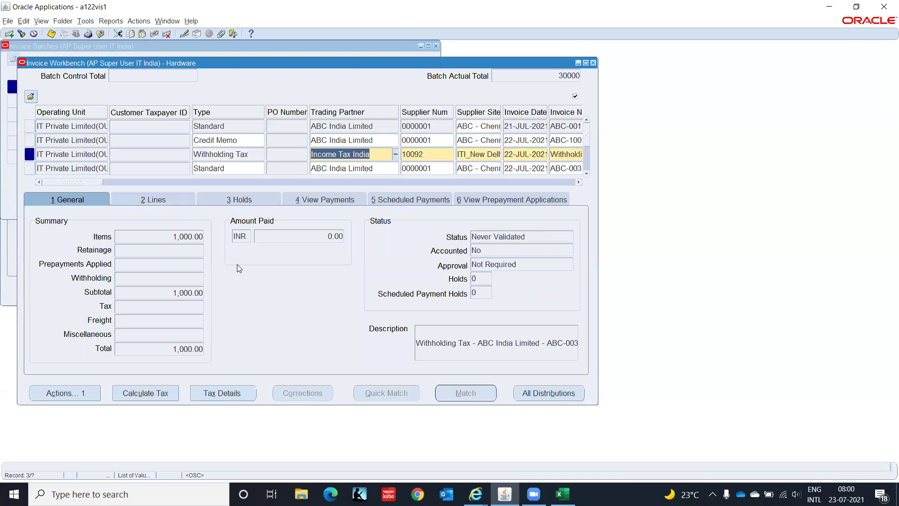
click(548, 393)
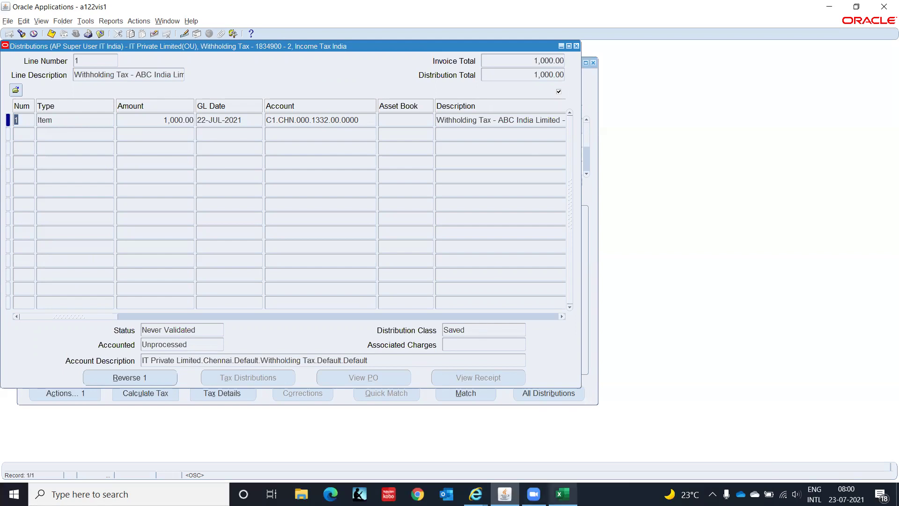
Step: Switch to the Excel worksheet and enter account 1332 beside WHT Liability in H93 and WHT Pivot Account in H94
click(562, 495)
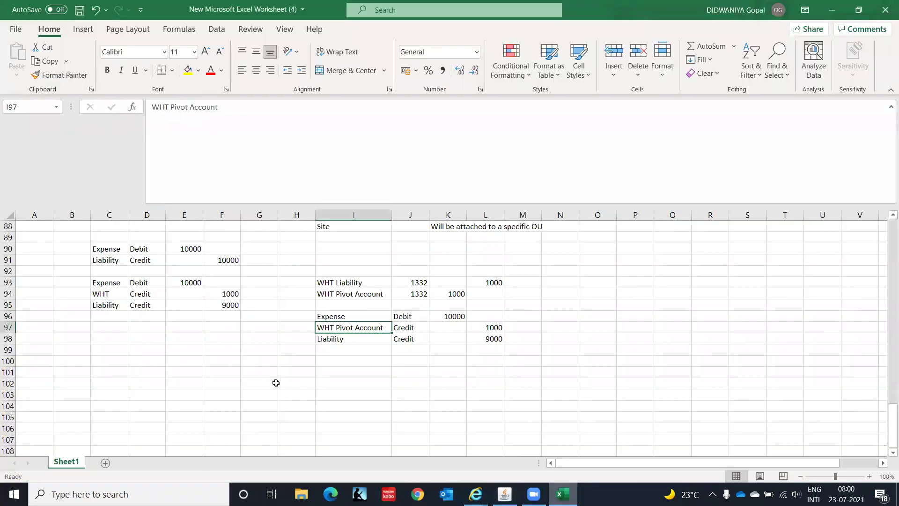
click(302, 282)
text(1332)
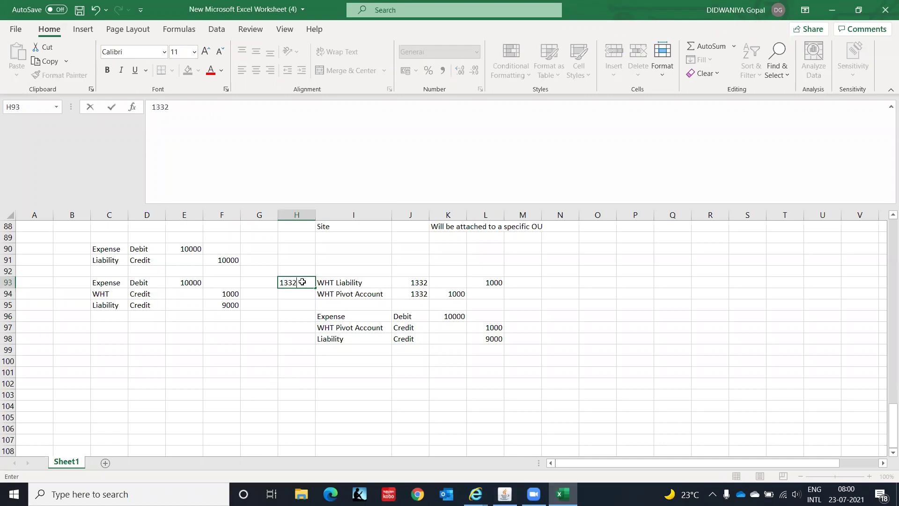
key(Return)
text(133)
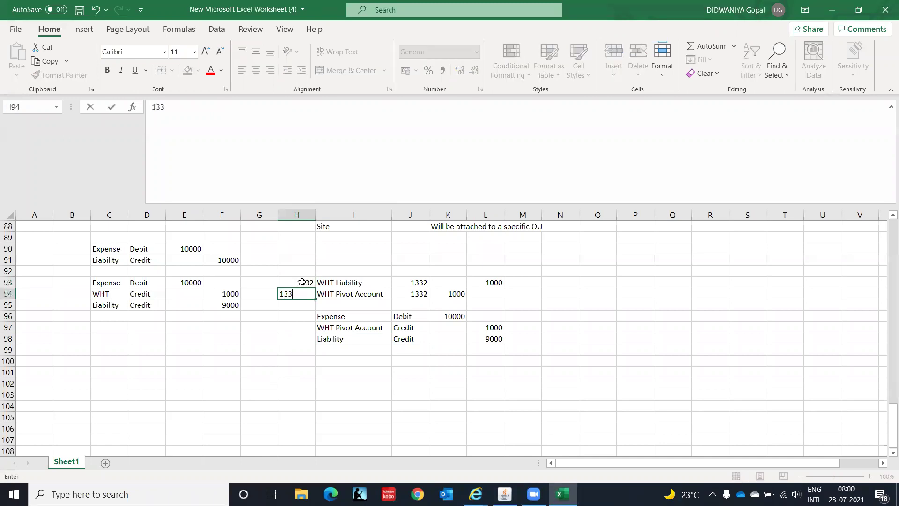
text(2)
key(Return)
key(Return)
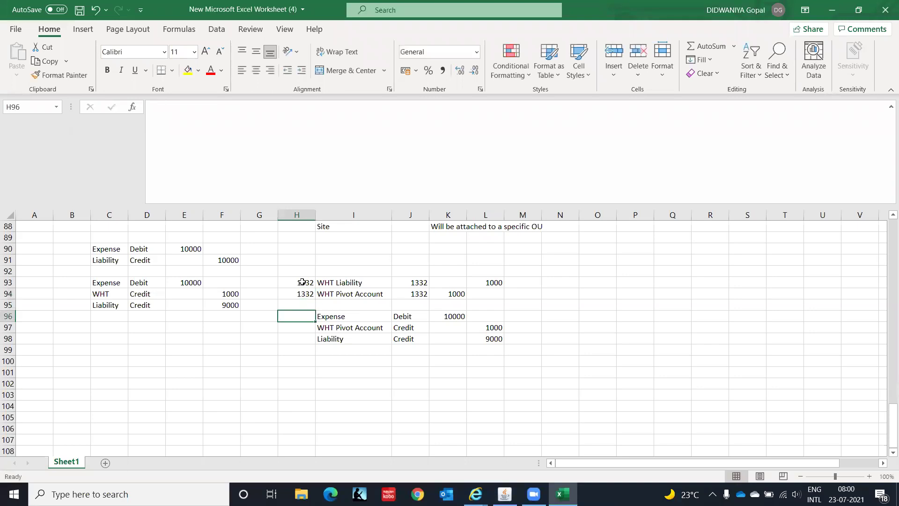
Step: Enter account codes 5110 for Expense in H96, 1332 for WHT Pivot Account in H97, and 2210 for Liability in H98
text(5110)
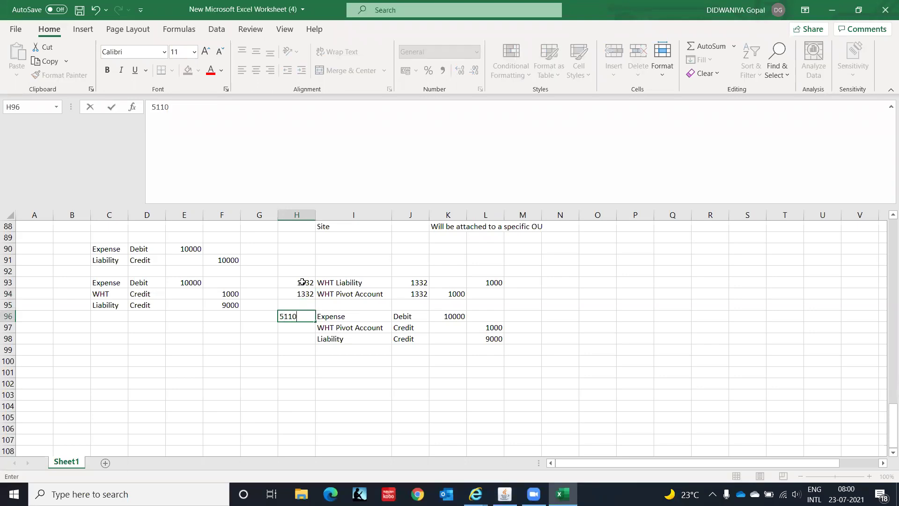
key(Return)
text(1332)
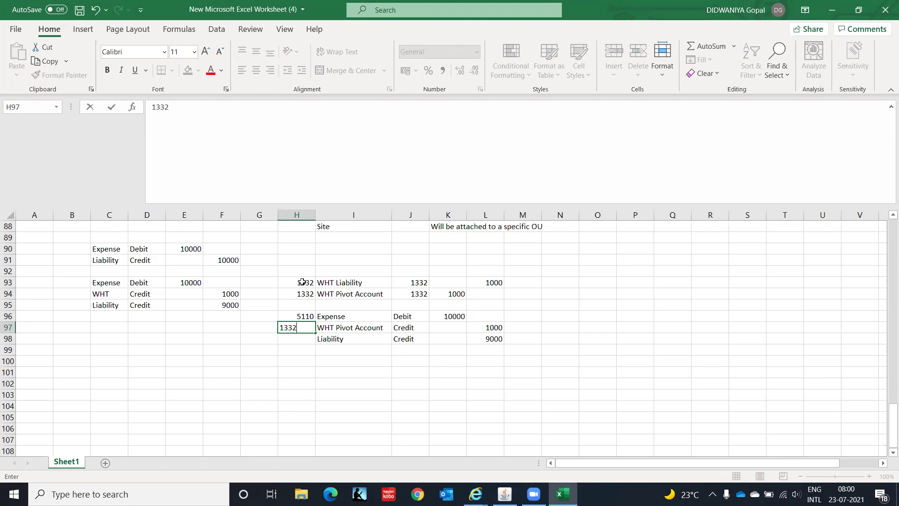
key(Return)
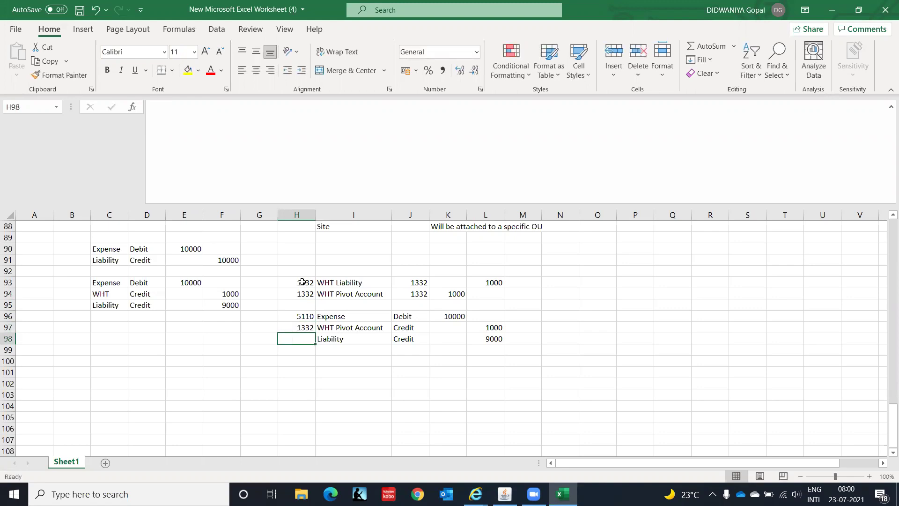
text(2210)
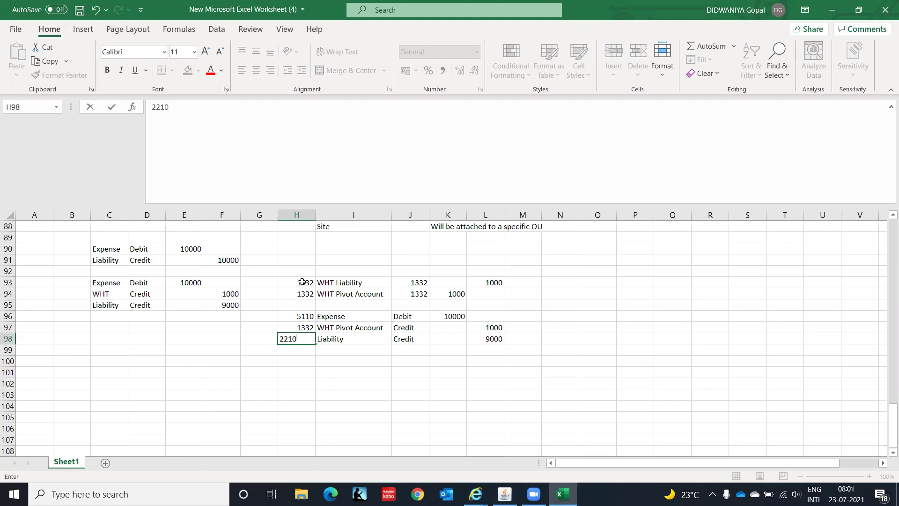
key(Tab)
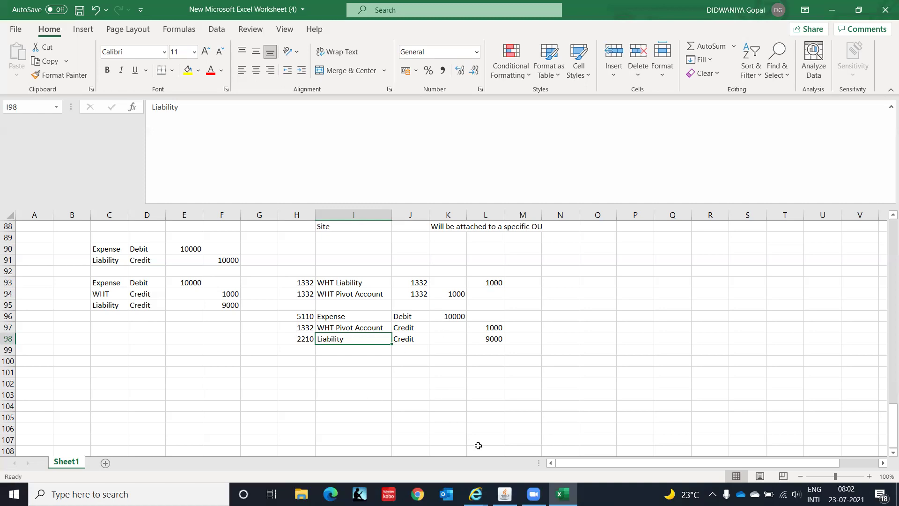
Step: Switch back to Oracle Applications and close the withholding tax invoice's distributions and the Invoice Workbench
mouse_move(504, 494)
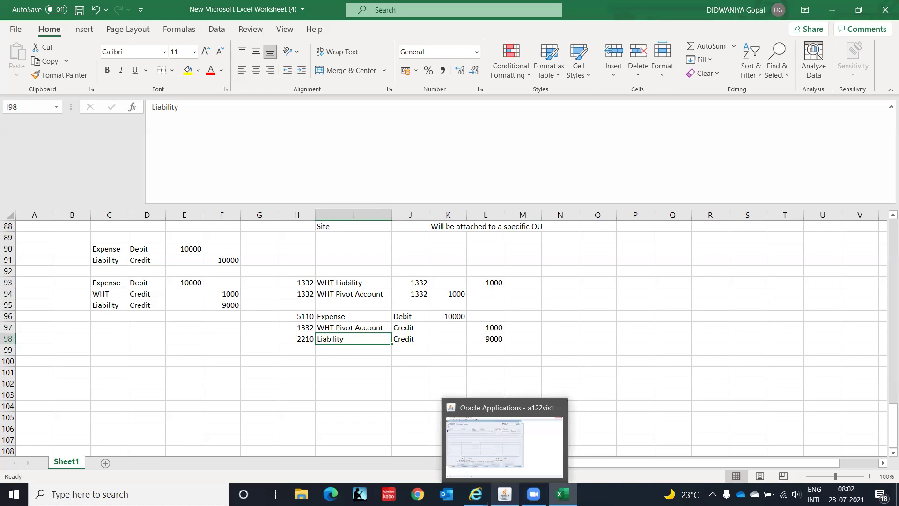
click(504, 494)
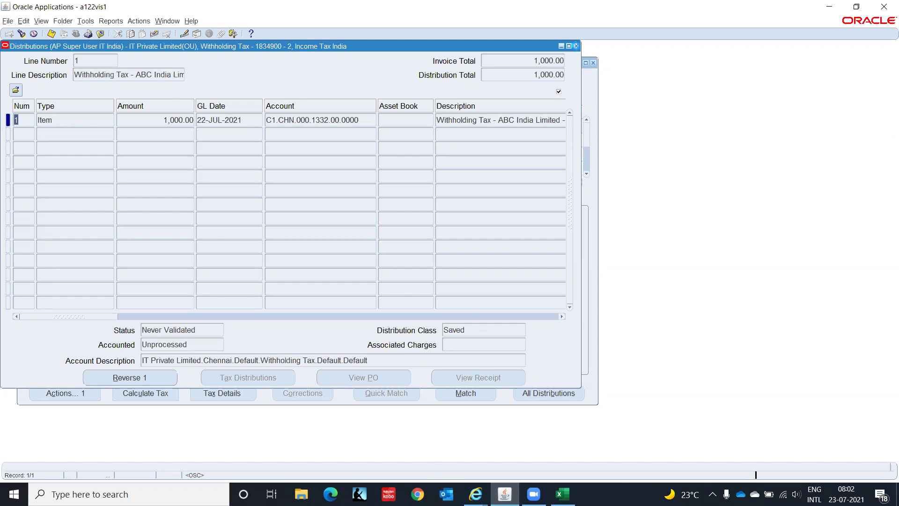
click(577, 47)
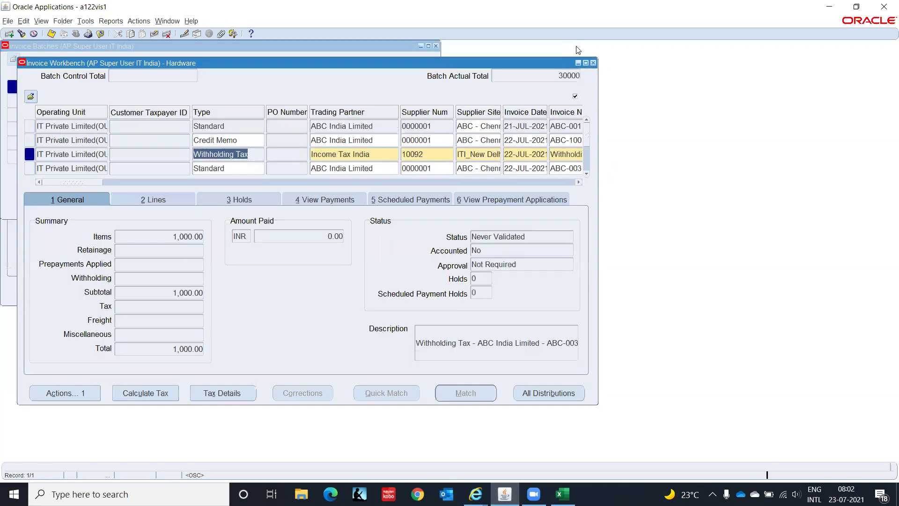
click(594, 63)
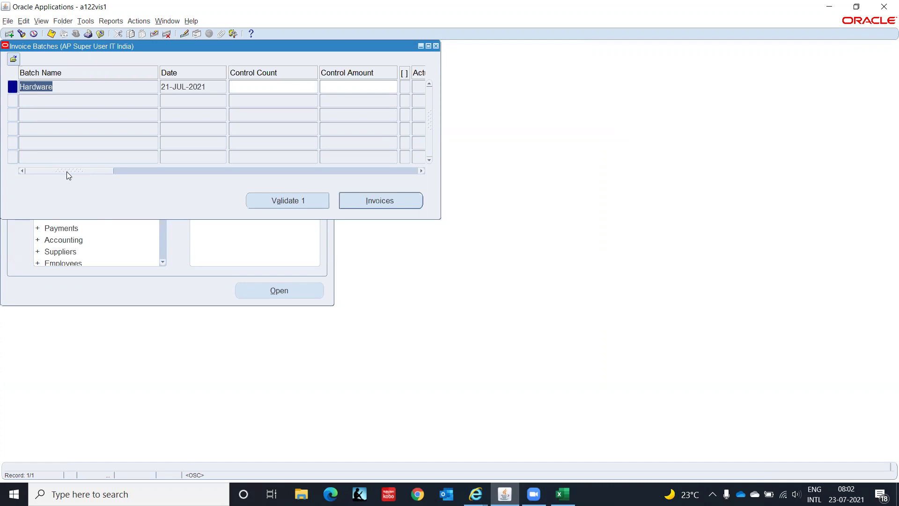
Step: Close the Invoice Batches form and collapse all expanded functions in the Navigator
drag(66, 171, 117, 183)
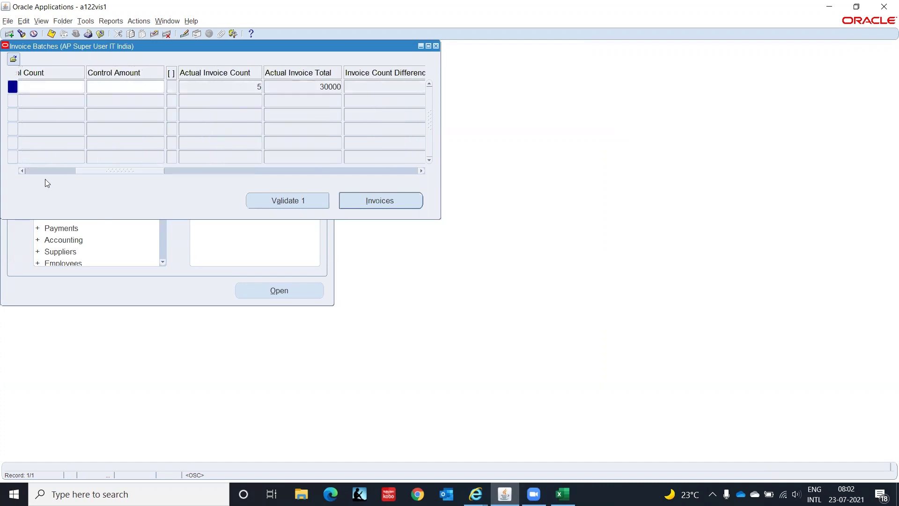
drag(47, 183, 46, 183)
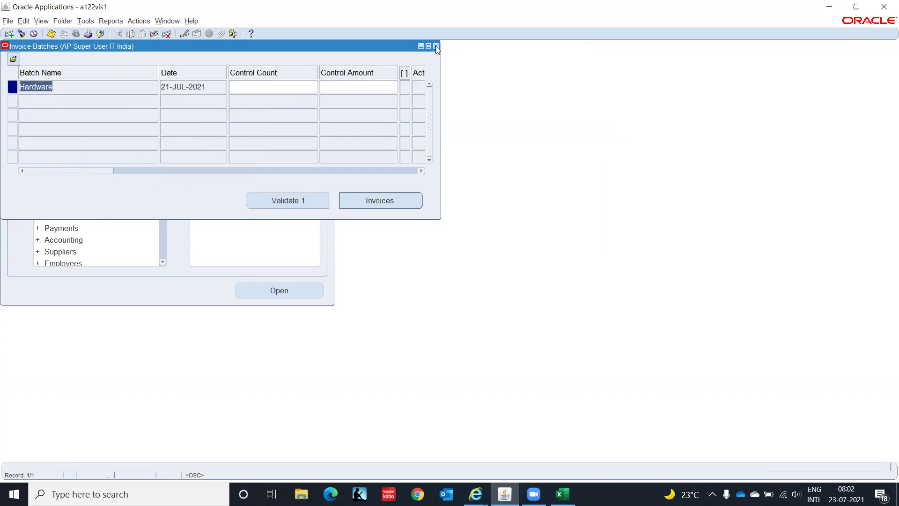
click(436, 46)
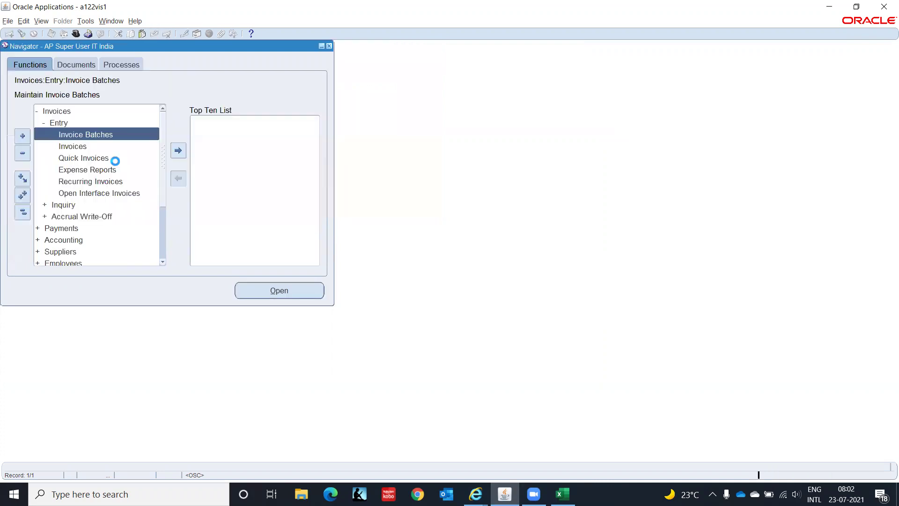
click(23, 215)
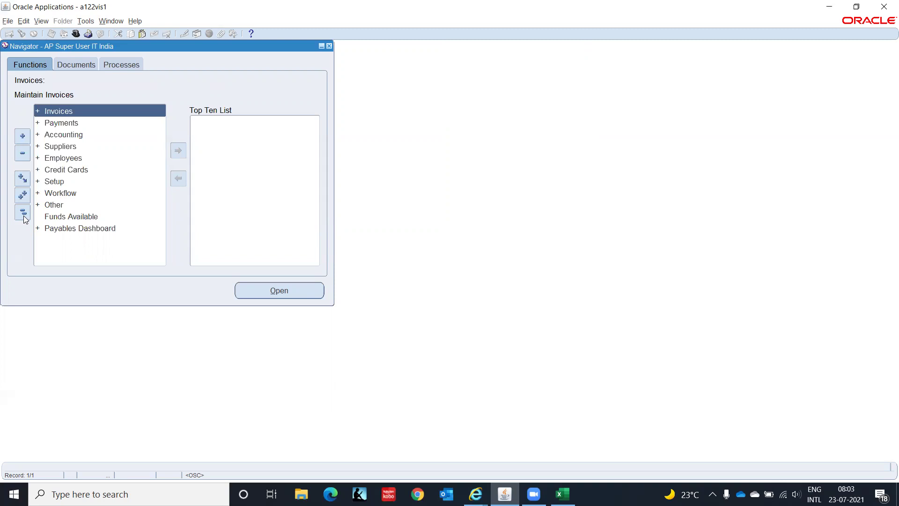
click(23, 214)
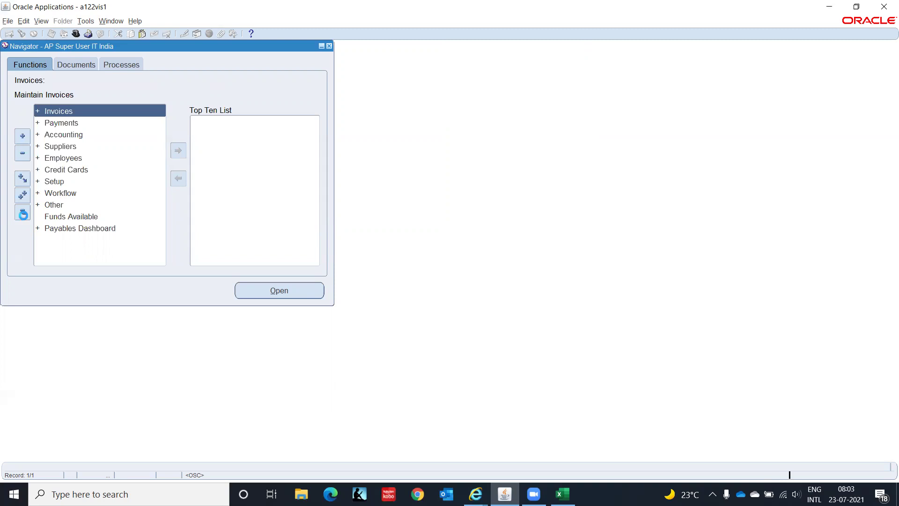